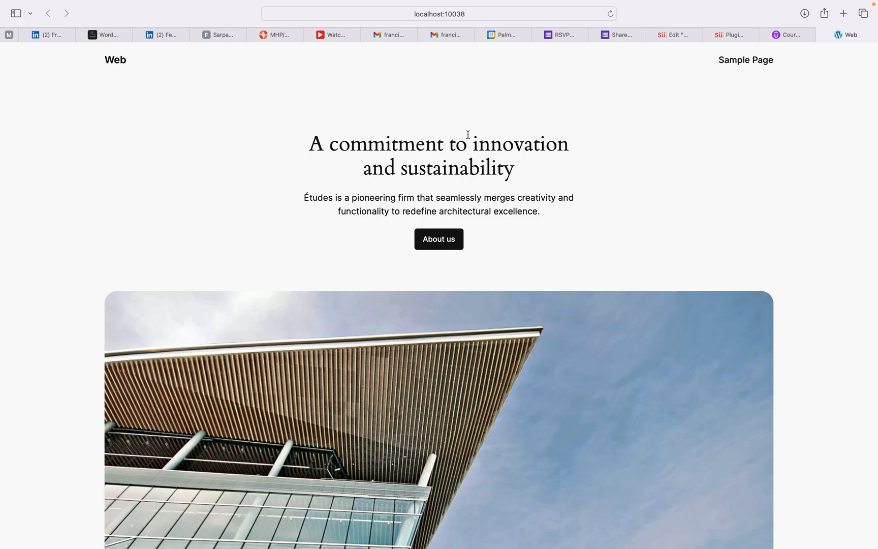
Step: Switch to Local and open the Web site's folder in Finder
scroll(533, 142, "down", 1)
scroll(535, 146, "up", 1)
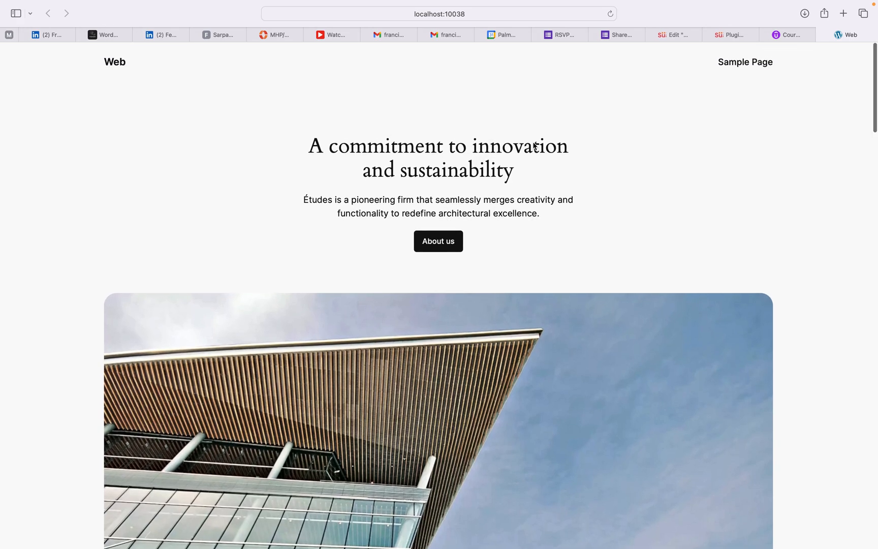
scroll(494, 134, "down", 5)
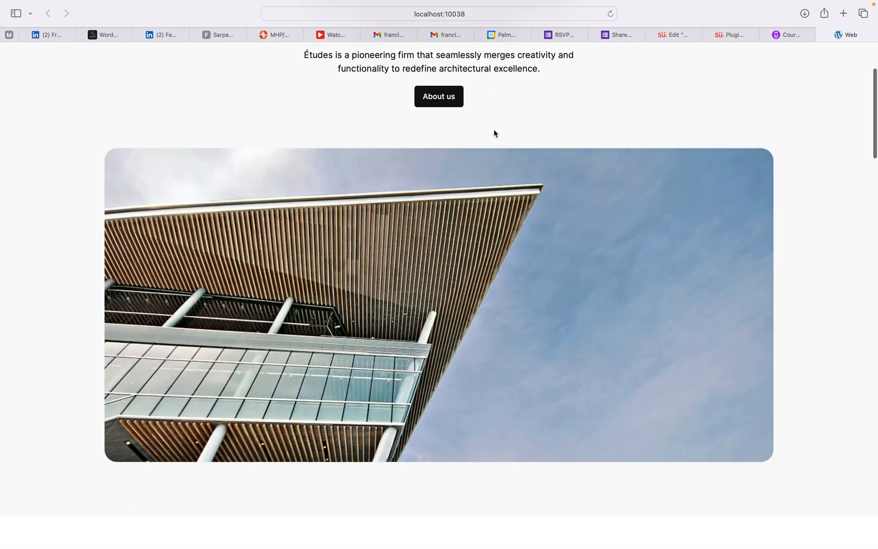
scroll(495, 133, "down", 20)
scroll(494, 133, "up", 10)
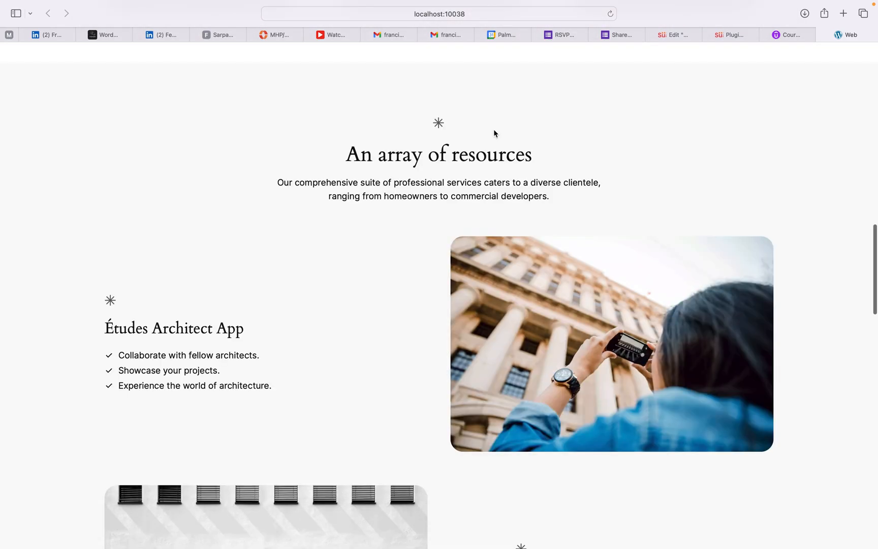
scroll(494, 131, "up", 15)
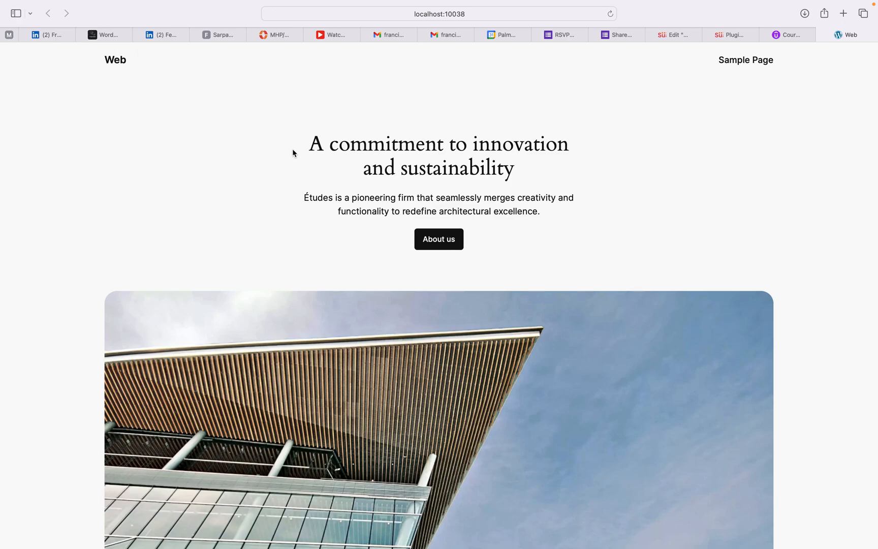
scroll(400, 212, "down", 15)
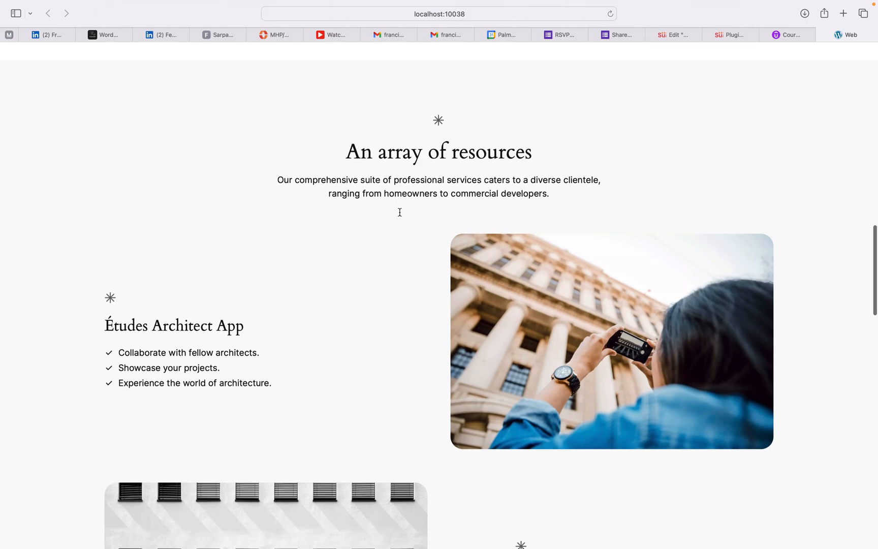
scroll(400, 212, "down", 20)
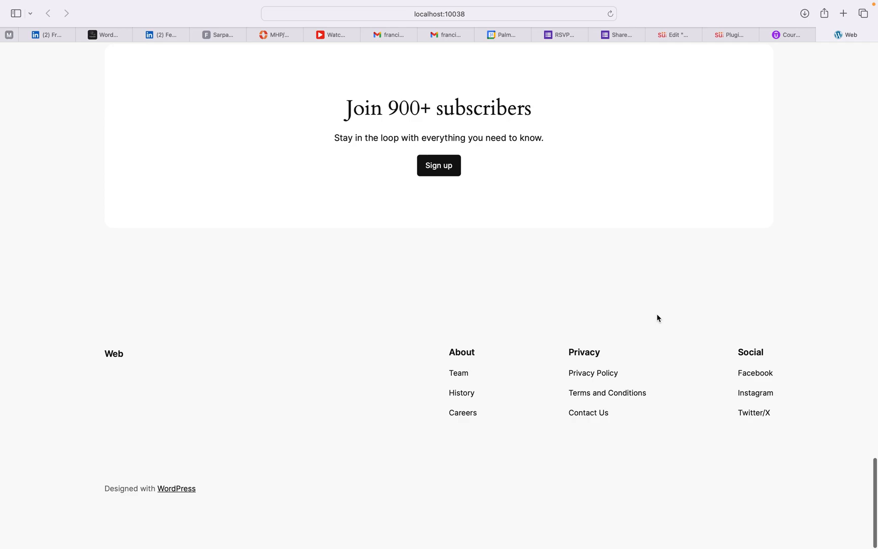
scroll(656, 313, "up", 5)
scroll(379, 213, "up", 20)
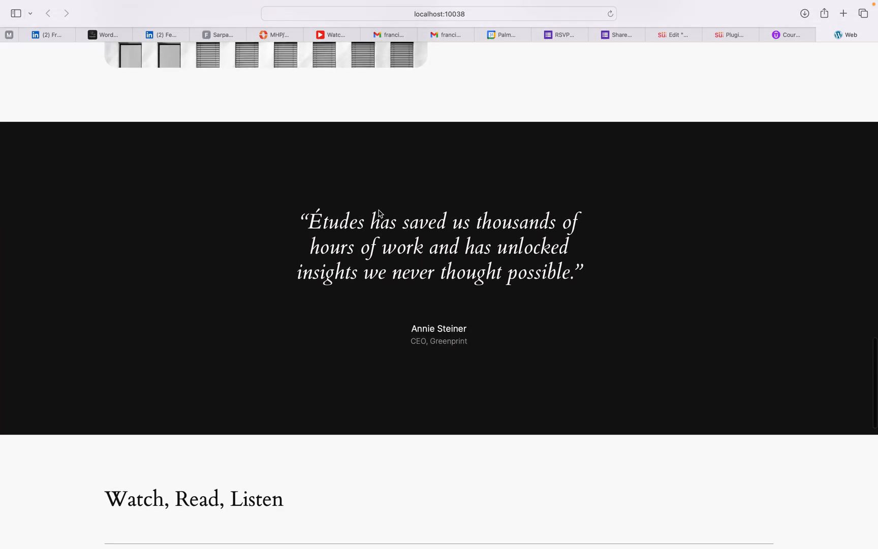
scroll(379, 214, "up", 4)
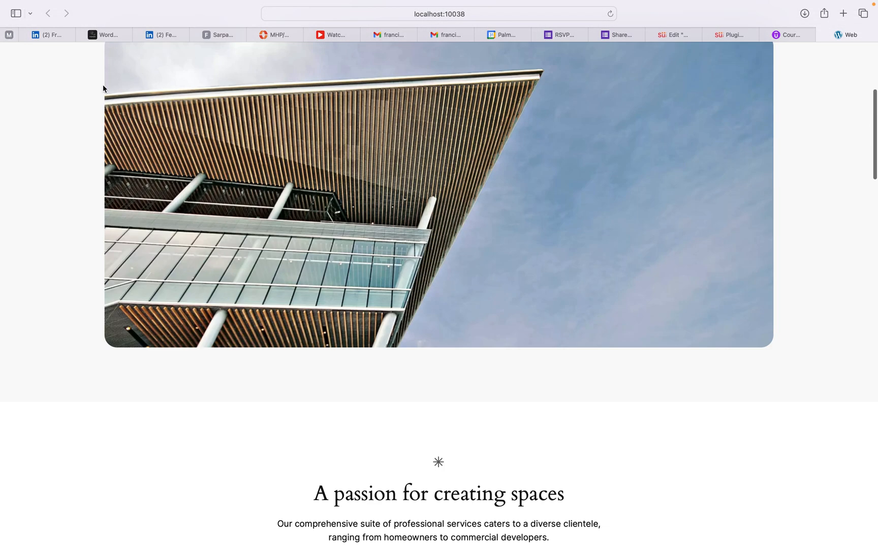
scroll(103, 84, "up", 6)
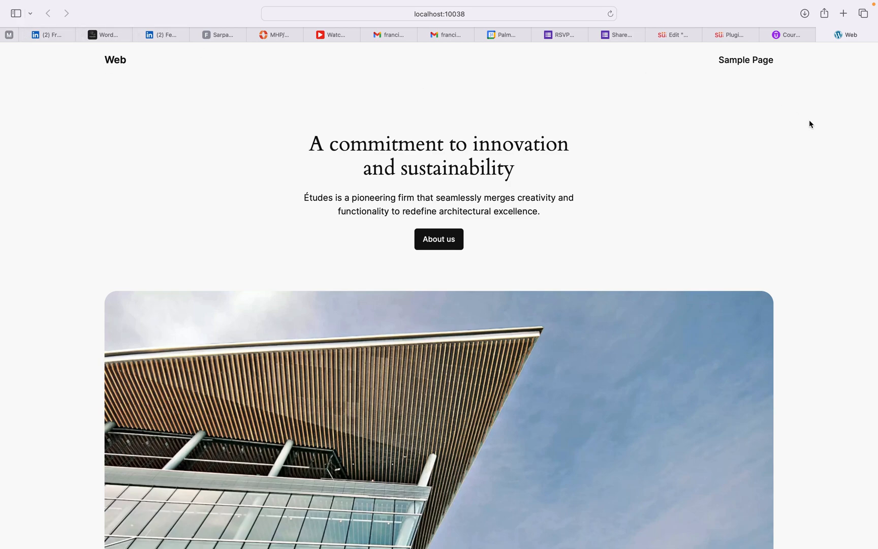
key("ctrl+Right")
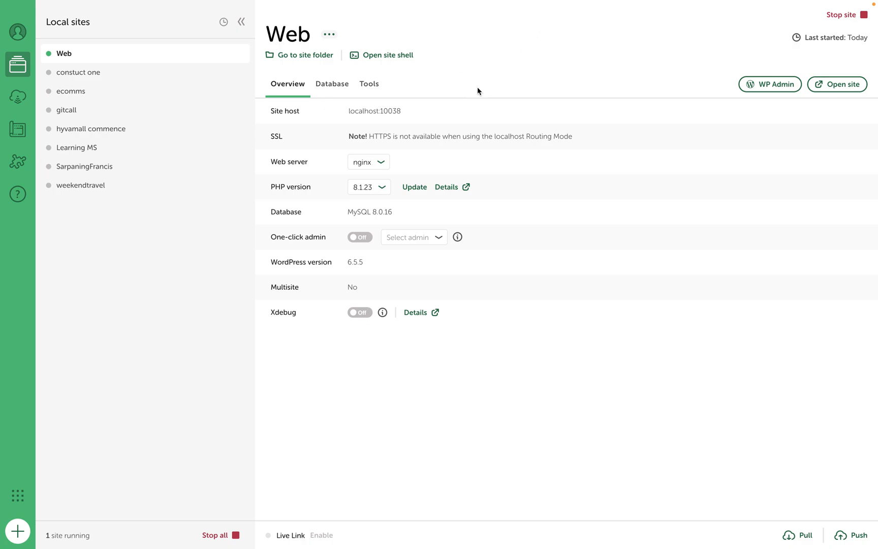
left_click(311, 57)
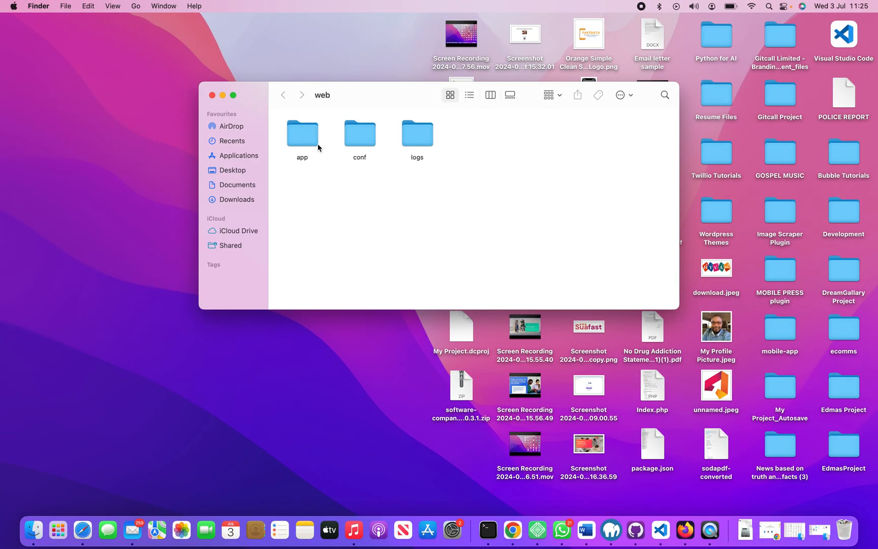
Step: Browse the WordPress files in app > public, then return to Local's site overview
double_click(299, 140)
double_click(297, 140)
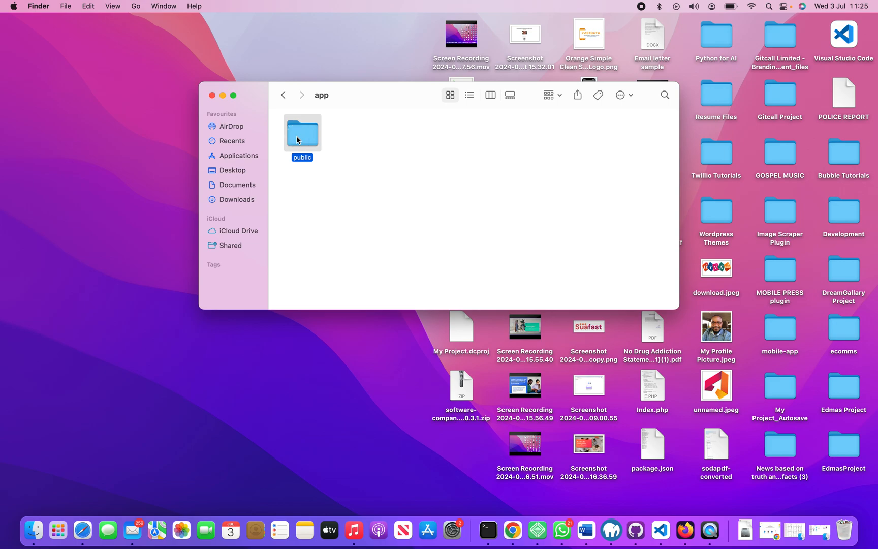
scroll(534, 179, "down", 2)
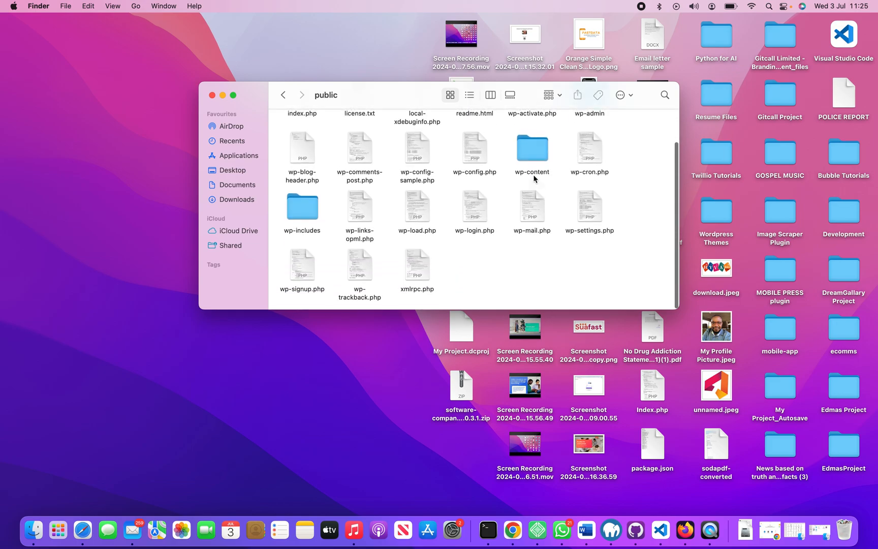
scroll(534, 178, "up", 2)
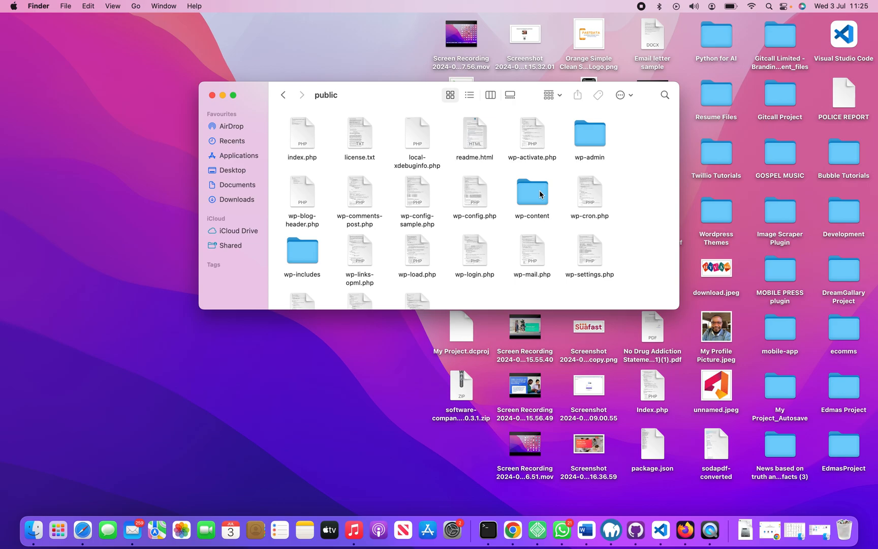
key("ctrl+Right")
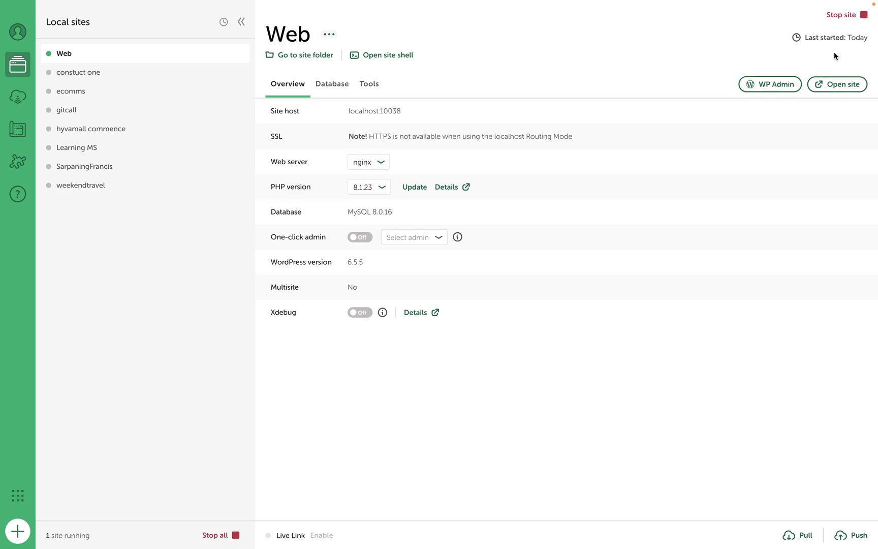
Step: Preview the Web site in the browser, then open its WP Admin login from Local
left_click(840, 89)
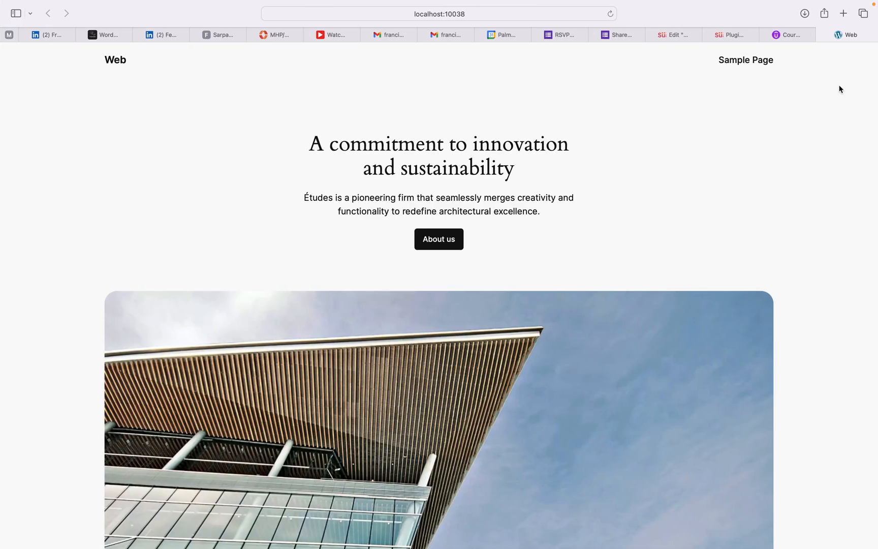
key("ctrl+Left")
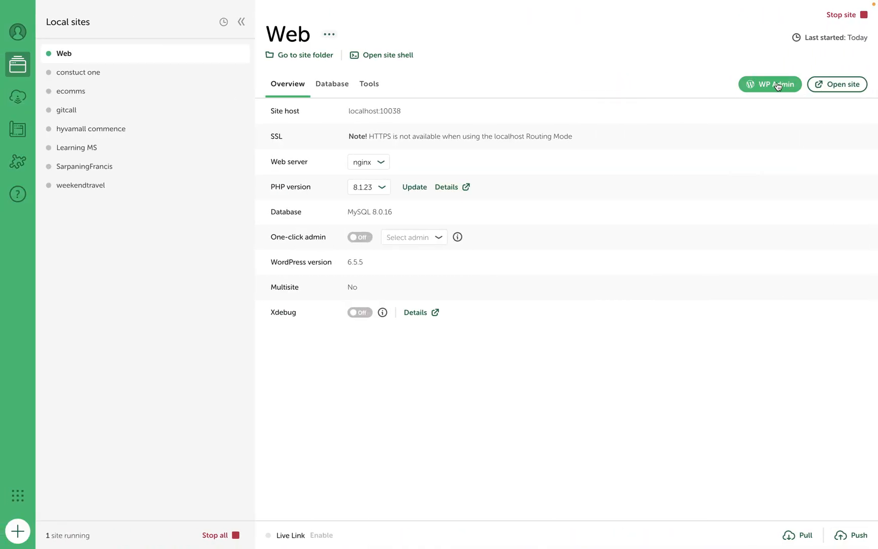
left_click(778, 85)
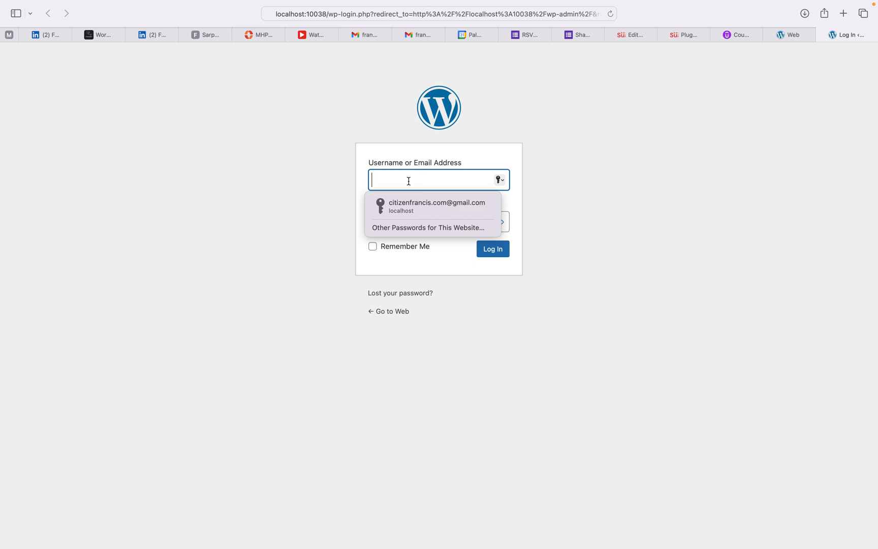
Step: Log in with the site's username and password, declining Safari's prompt and retyping the password
type("root")
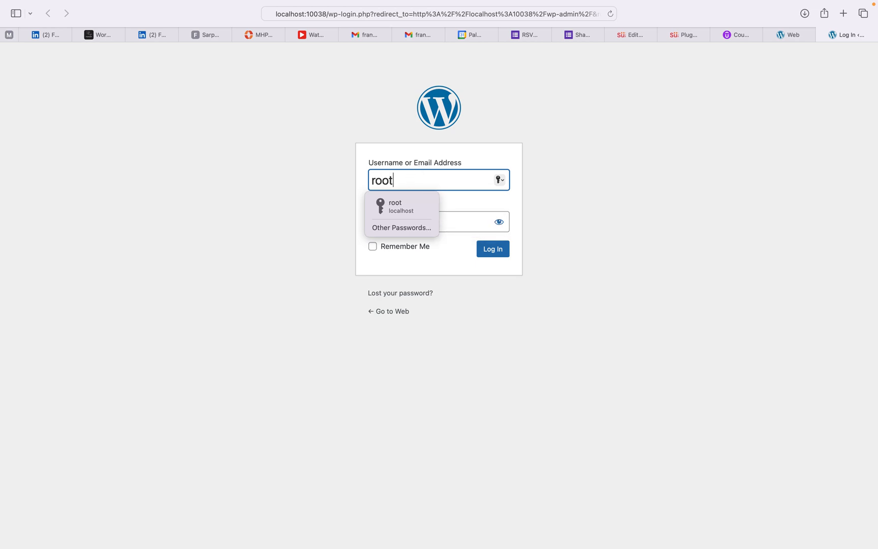
left_click(460, 216)
type("roo")
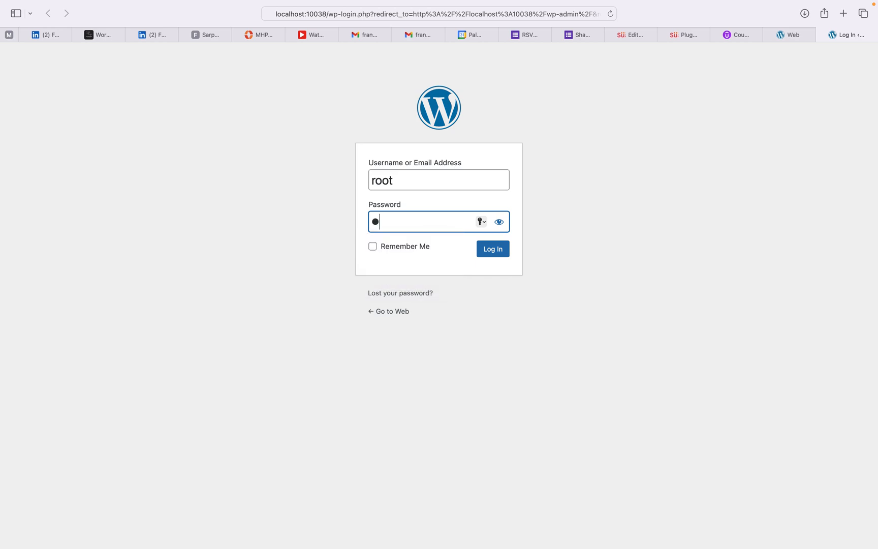
key("Return")
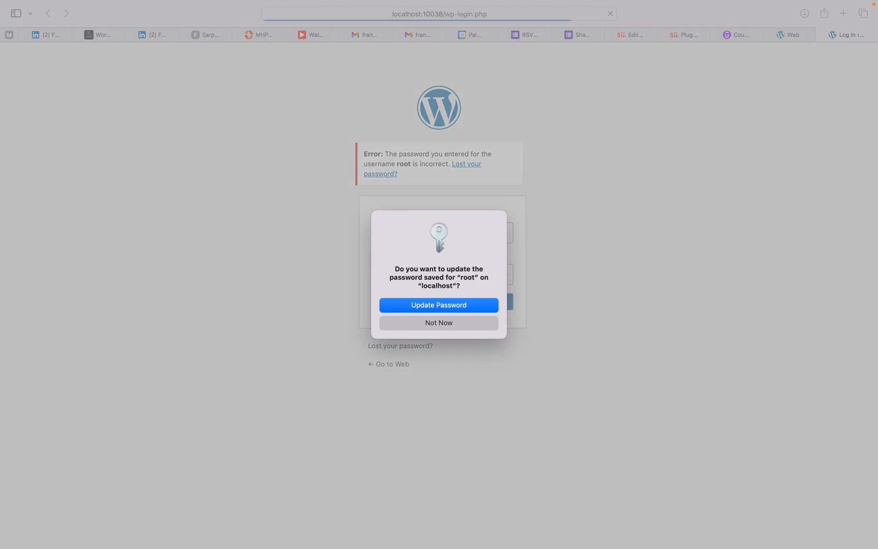
left_click(432, 324)
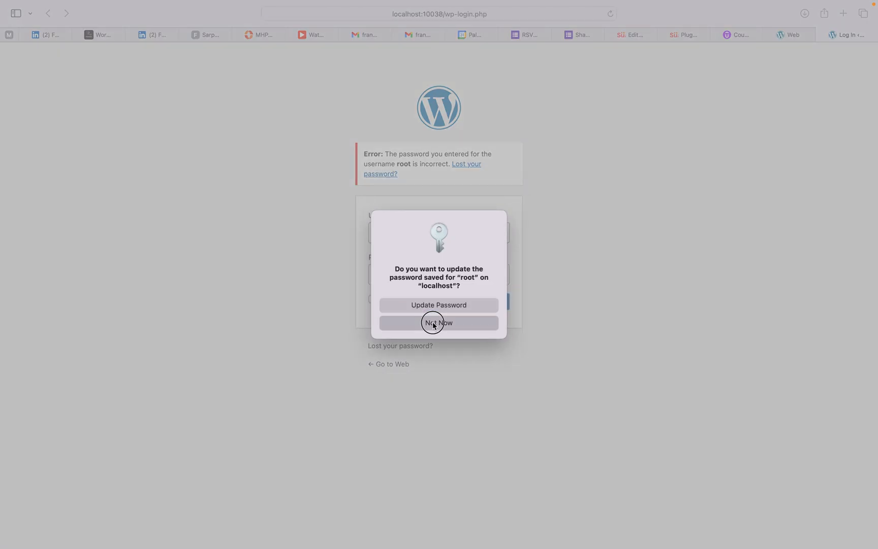
type("root")
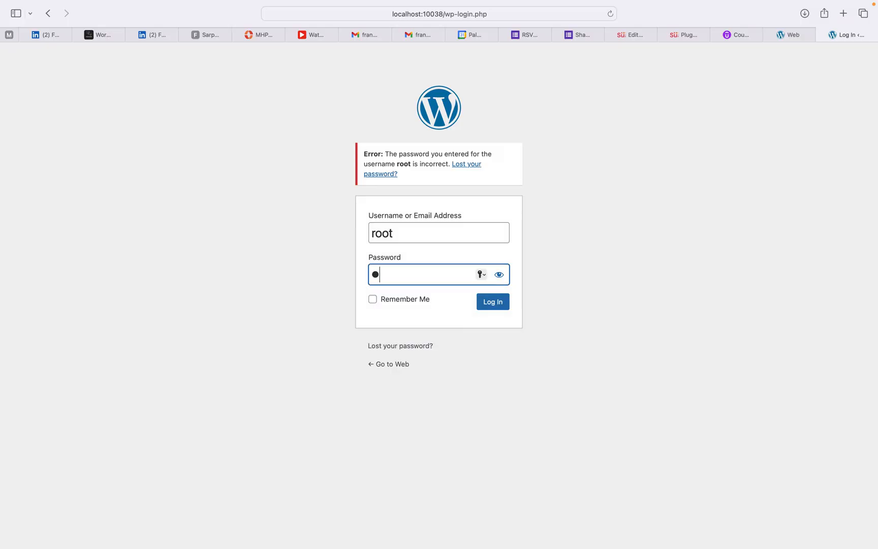
left_click(489, 300)
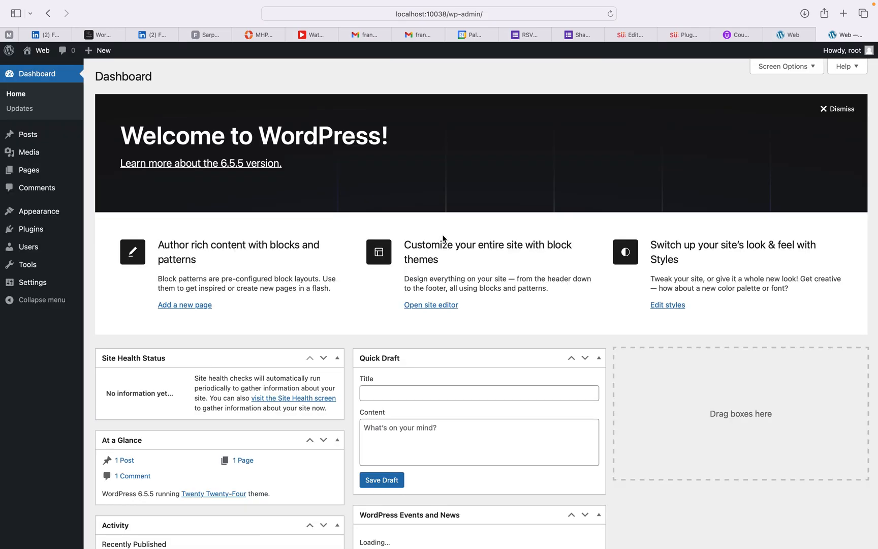
Step: Scroll over the Dashboard, then go back to Local's overview for the Web site
scroll(427, 193, "down", 4)
scroll(427, 190, "up", 5)
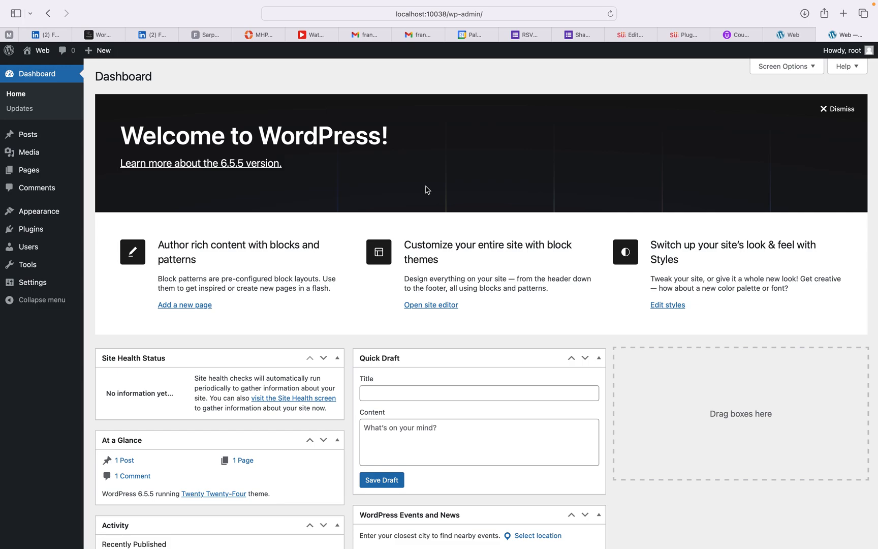
key("ctrl+Left")
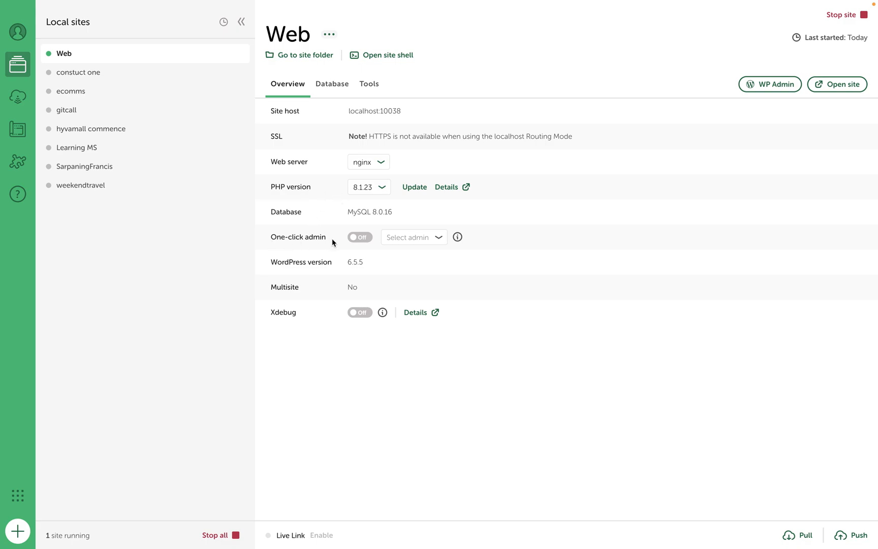
Step: Turn One-click admin on and open the Dashboard at localhost:10038/wp-admin
left_click(362, 238)
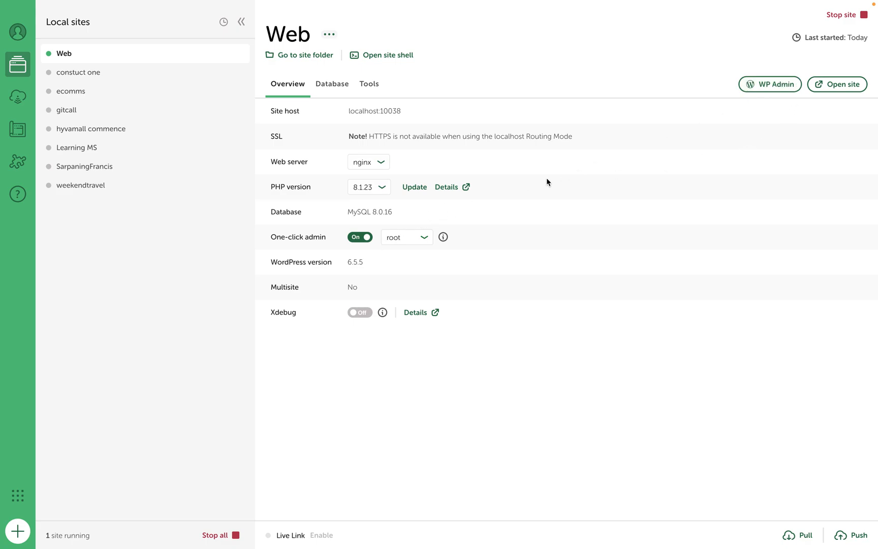
left_click(766, 84)
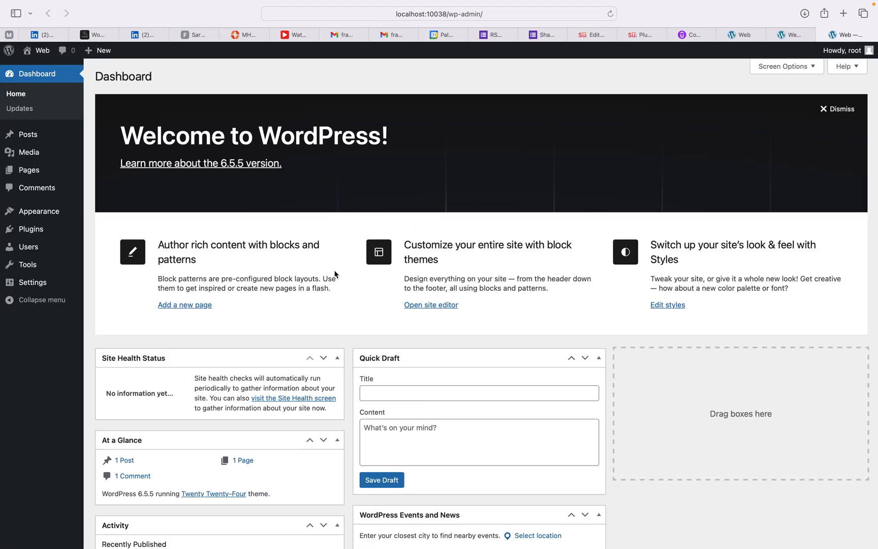
key("ctrl+Left")
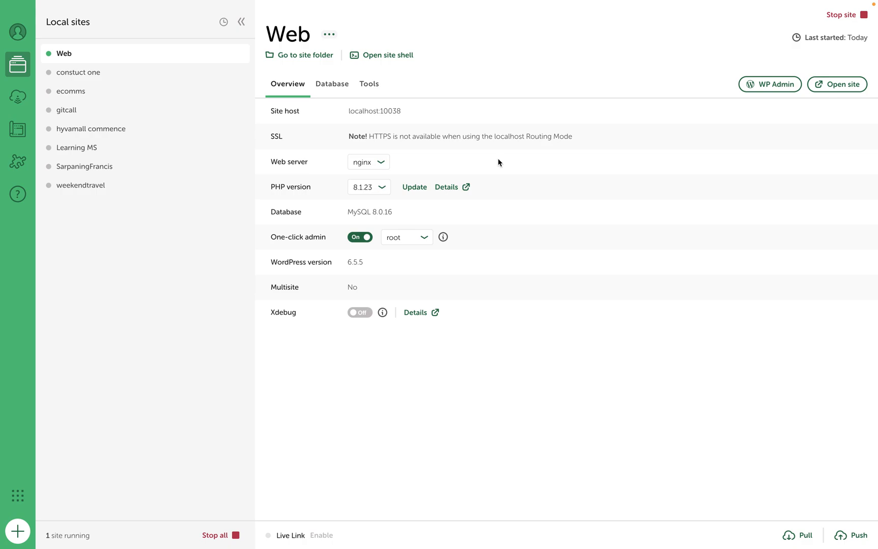
key("ctrl+Right")
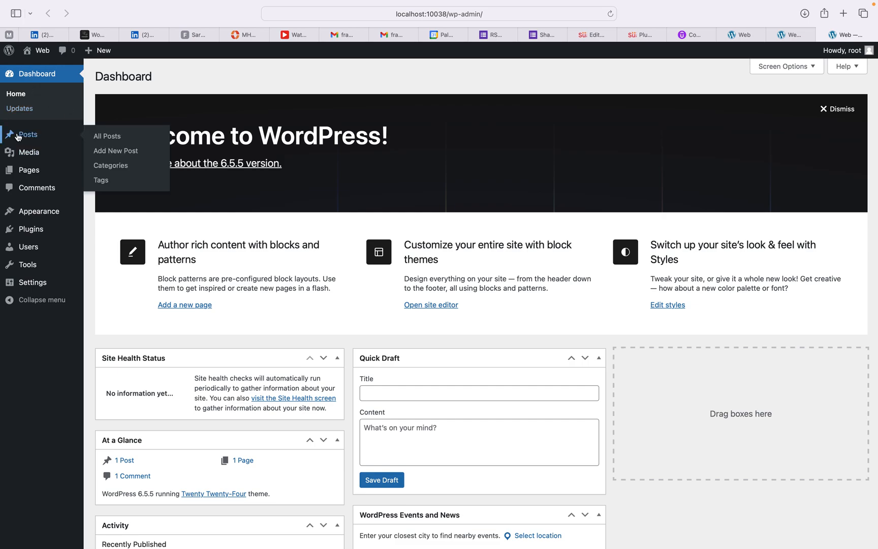
Step: Visit the Media Library, Pages and Comments screens, then the Themes page
mouse_move(23, 180)
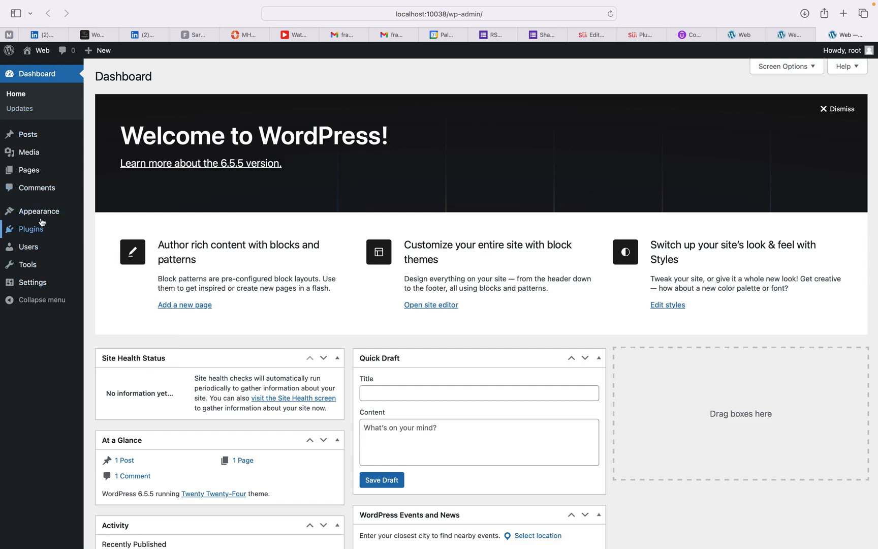
mouse_move(41, 154)
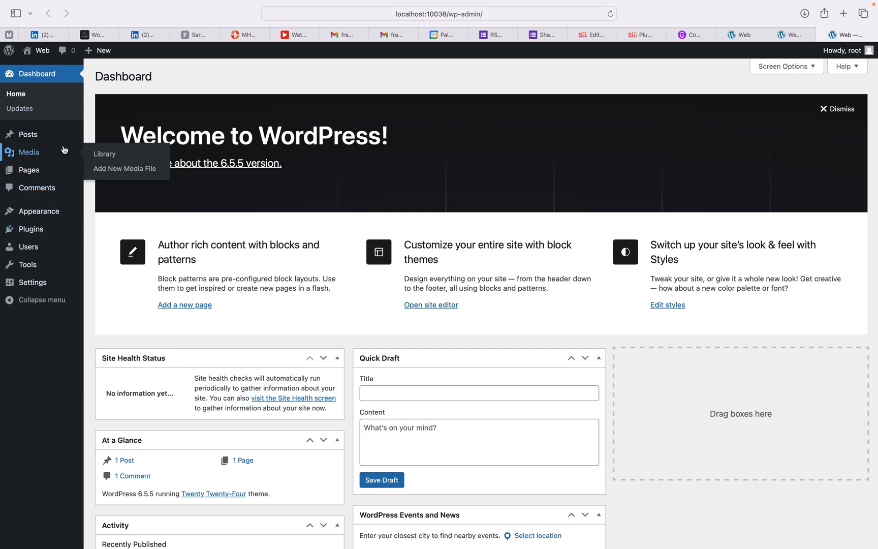
left_click(27, 155)
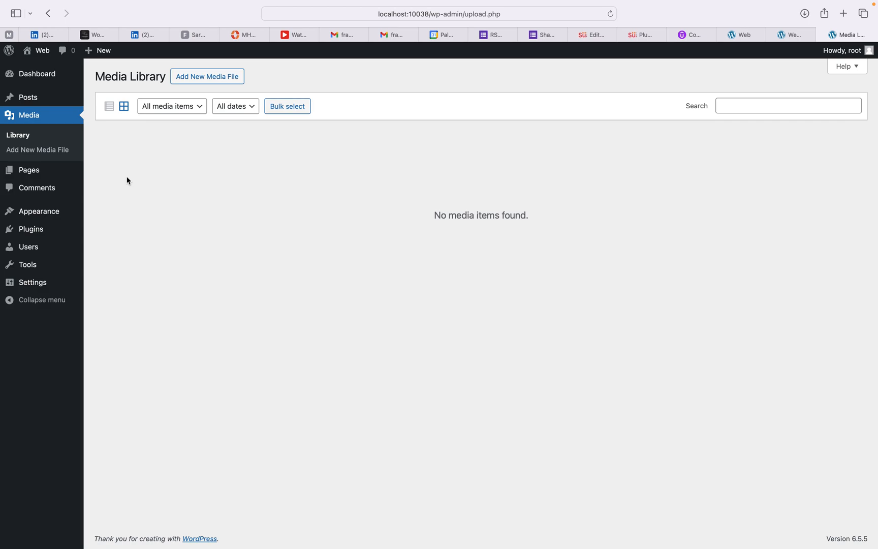
mouse_move(32, 99)
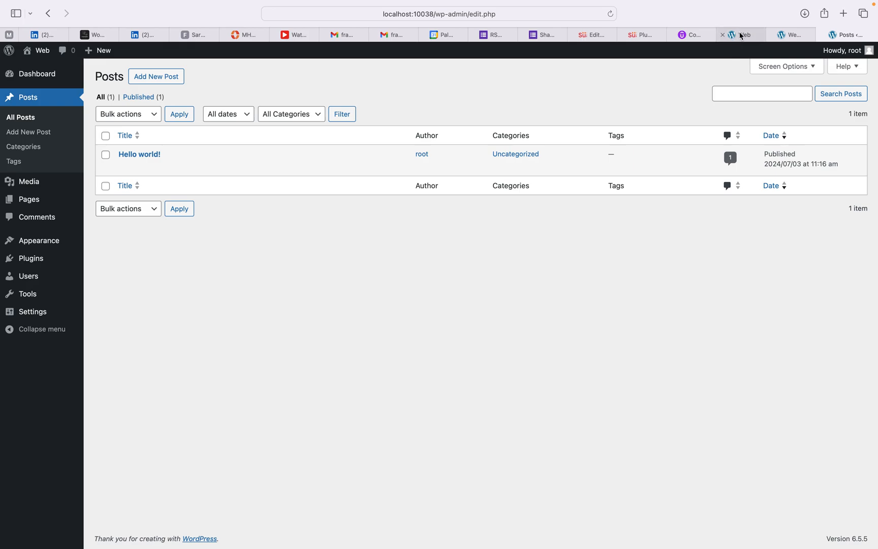
mouse_move(52, 182)
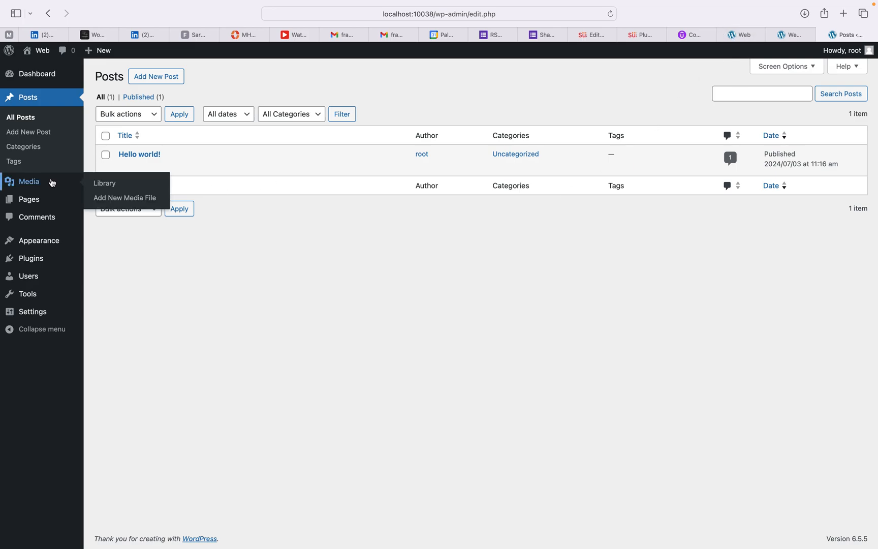
left_click(27, 199)
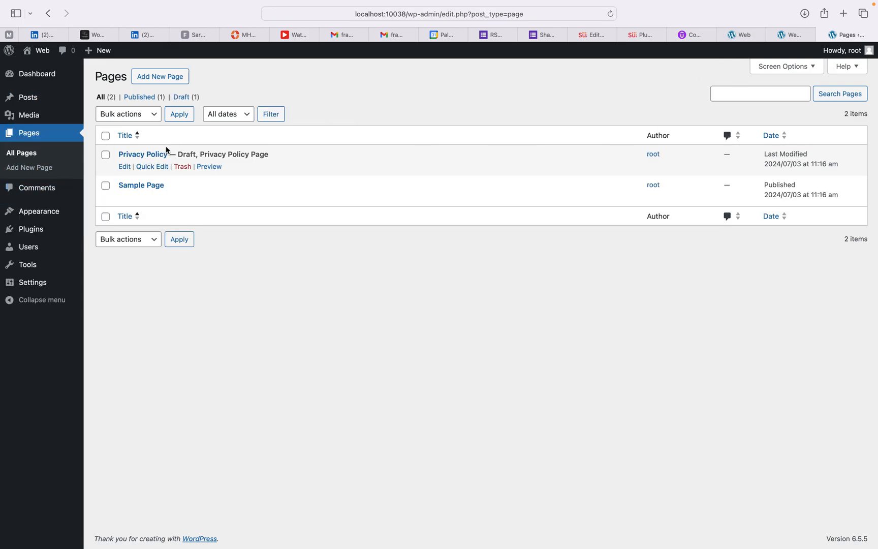
left_click(41, 191)
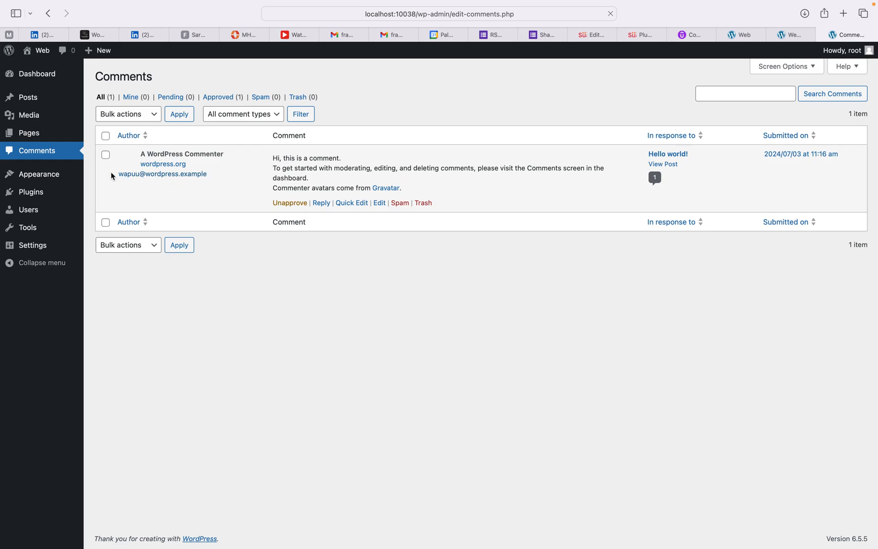
left_click(41, 175)
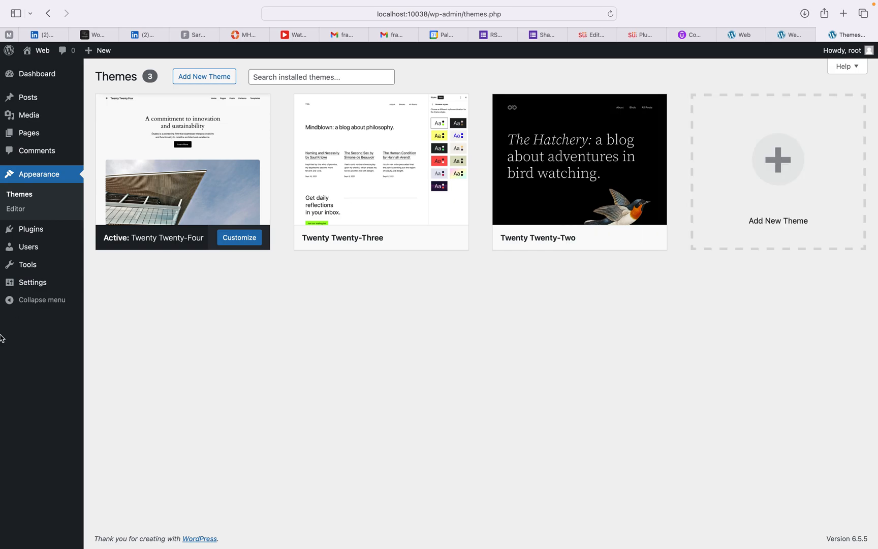
Step: Open the Site Editor, scroll the preview, and start editing Sample Page in Navigation
mouse_move(23, 235)
left_click(16, 210)
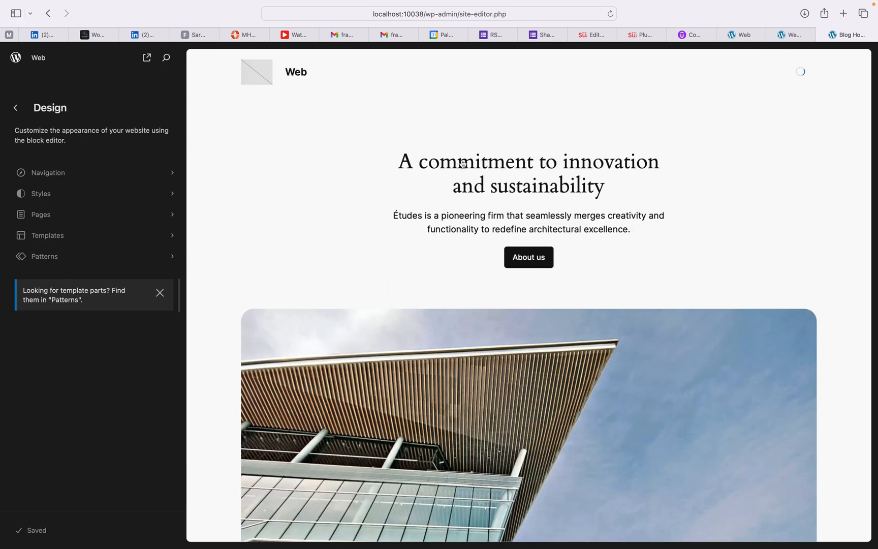
scroll(414, 222, "down", 1)
scroll(414, 221, "down", 8)
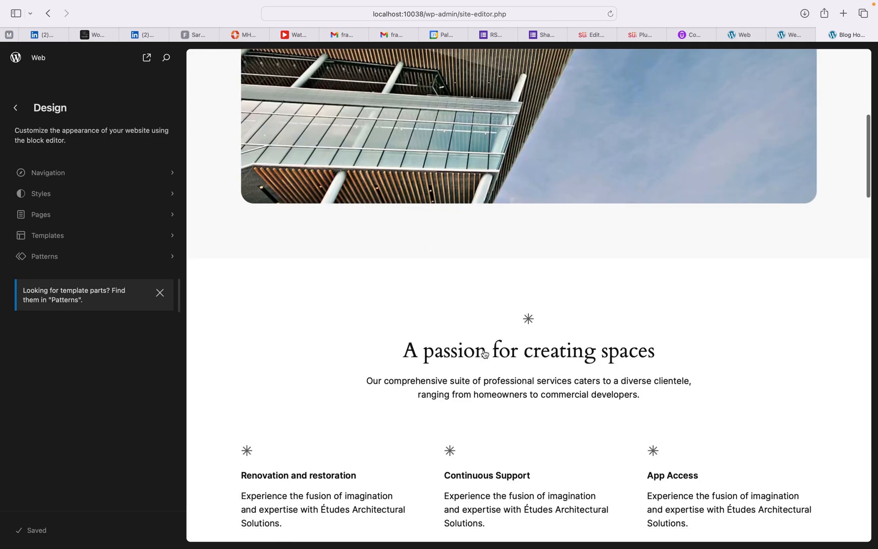
scroll(485, 354, "down", 12)
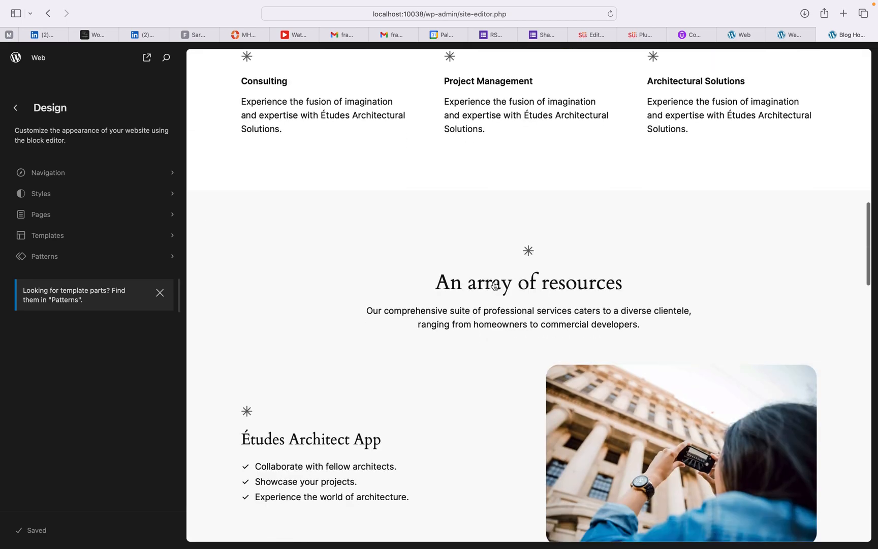
scroll(494, 285, "down", 10)
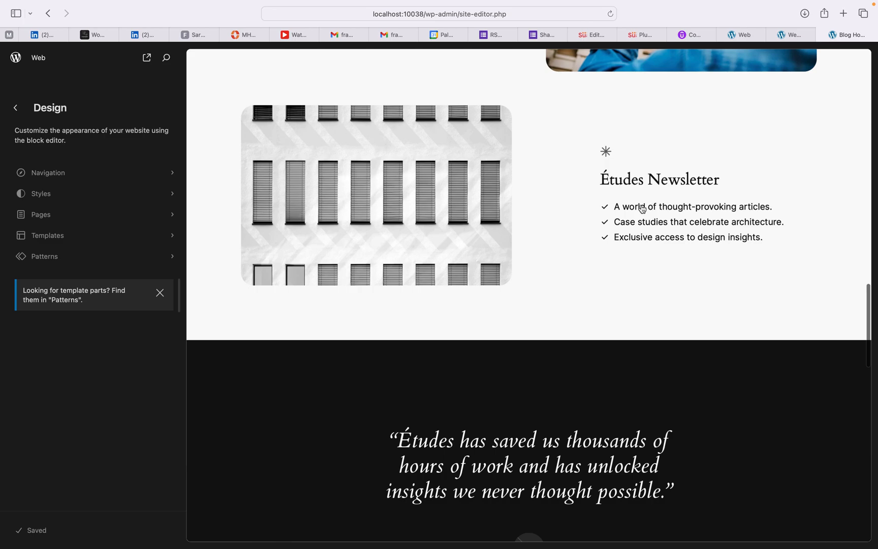
left_click(77, 176)
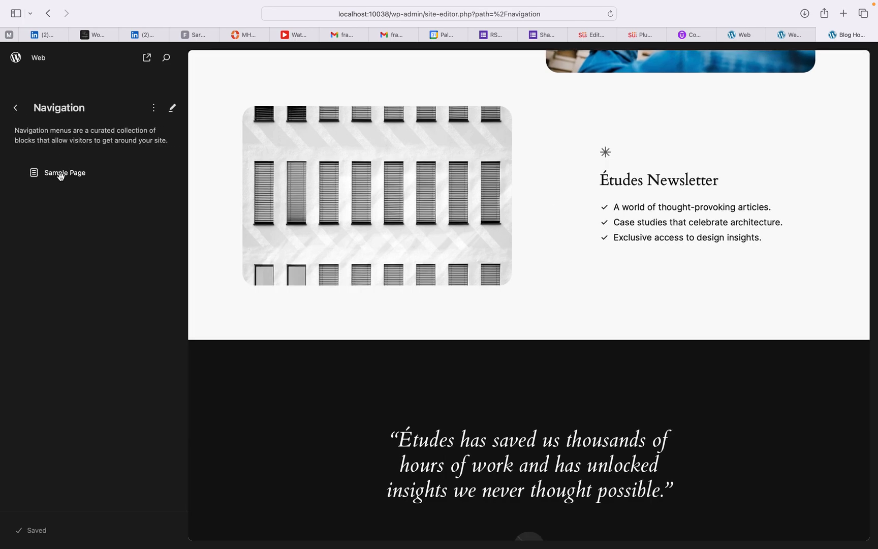
left_click(61, 176)
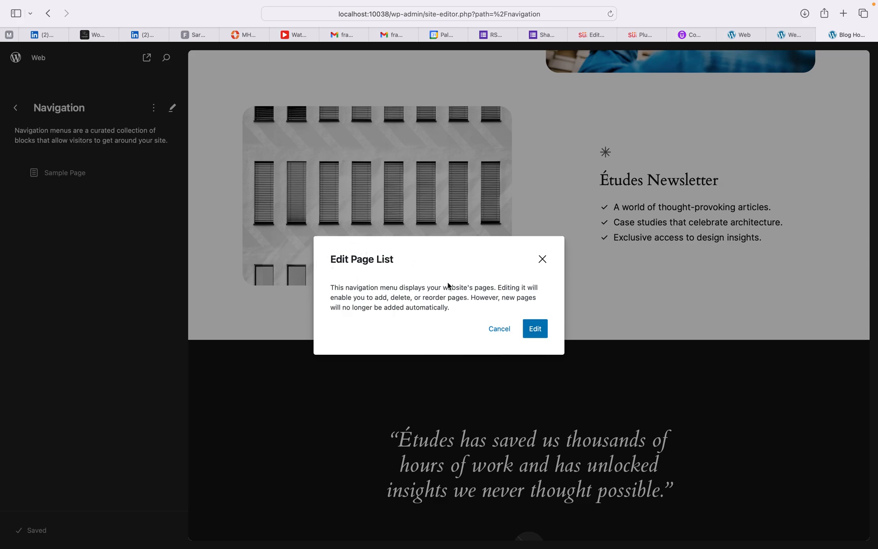
Step: Confirm editing the page list and enter the Blog Home template's canvas editor
left_click(536, 328)
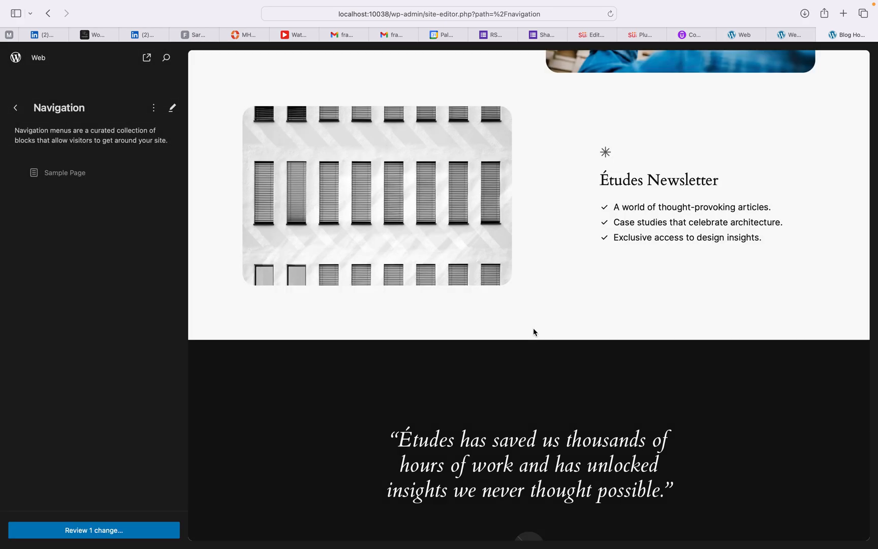
left_click(624, 205)
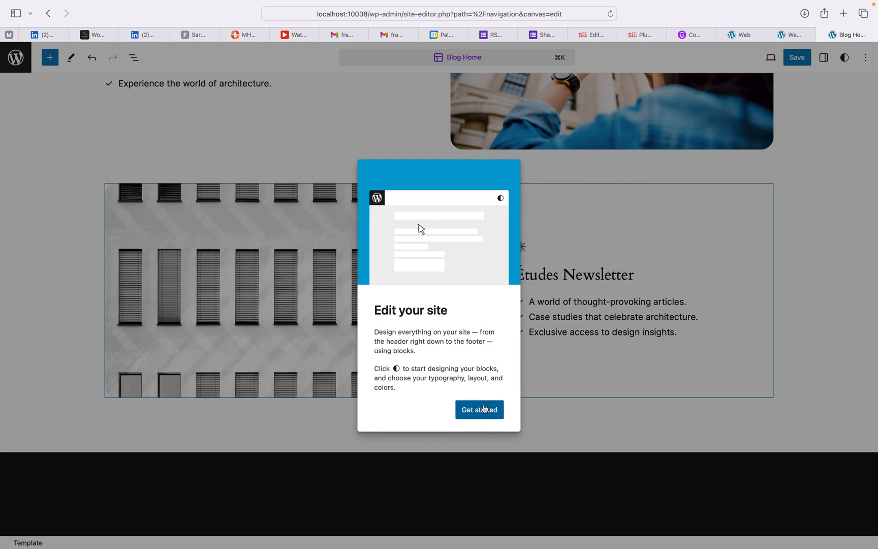
left_click(485, 412)
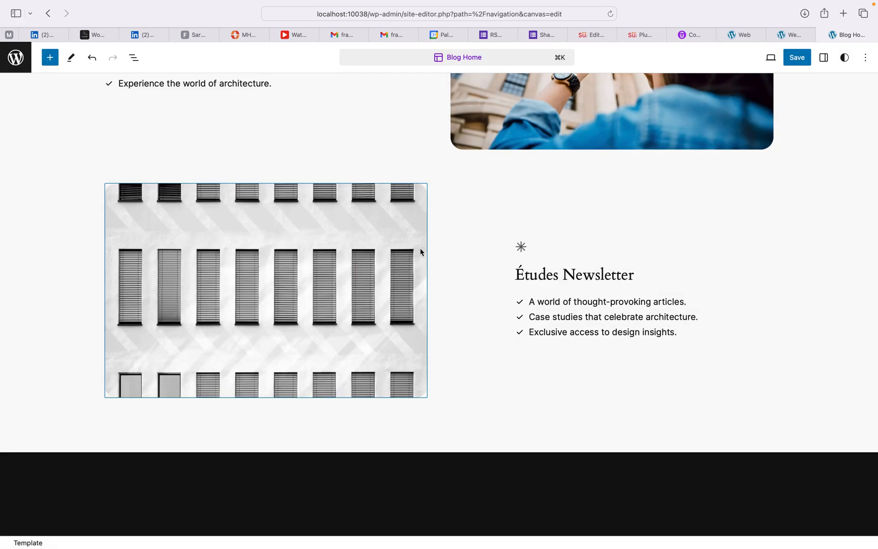
Step: Select newsletter list items, both photos and the site title, then go back to Navigation
left_click(558, 275)
left_click(563, 316)
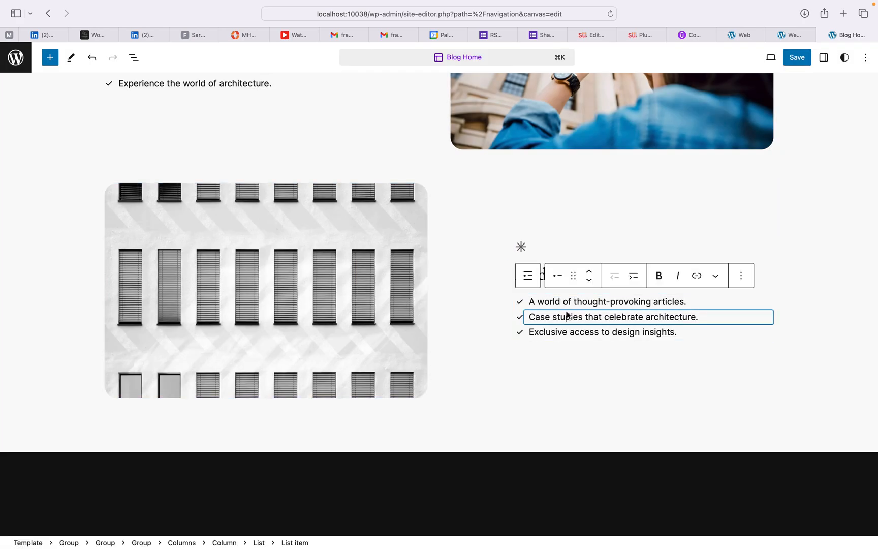
left_click(572, 332)
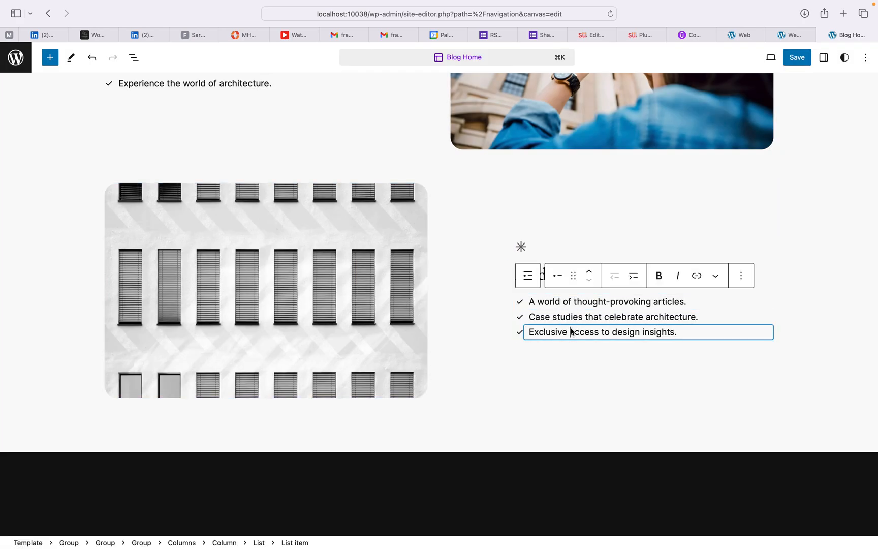
left_click(343, 253)
scroll(343, 253, "up", 6)
left_click(519, 277)
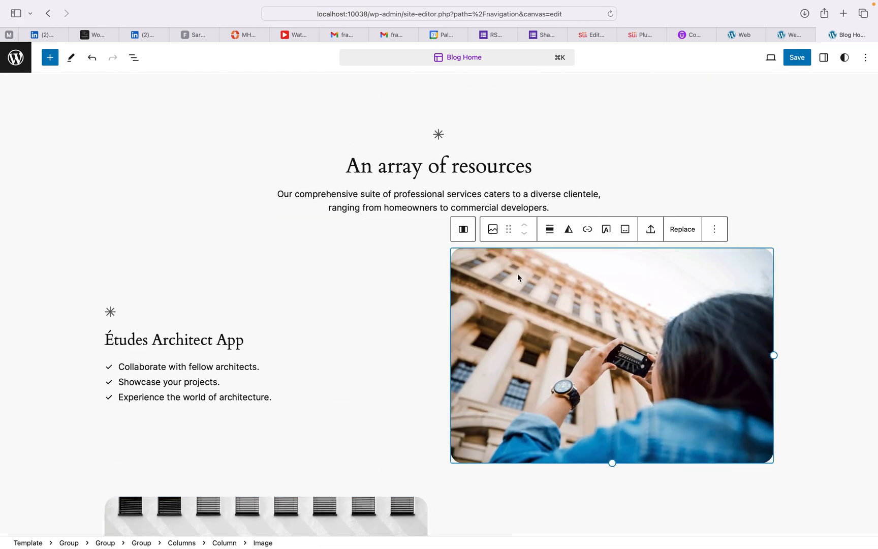
scroll(447, 173, "up", 15)
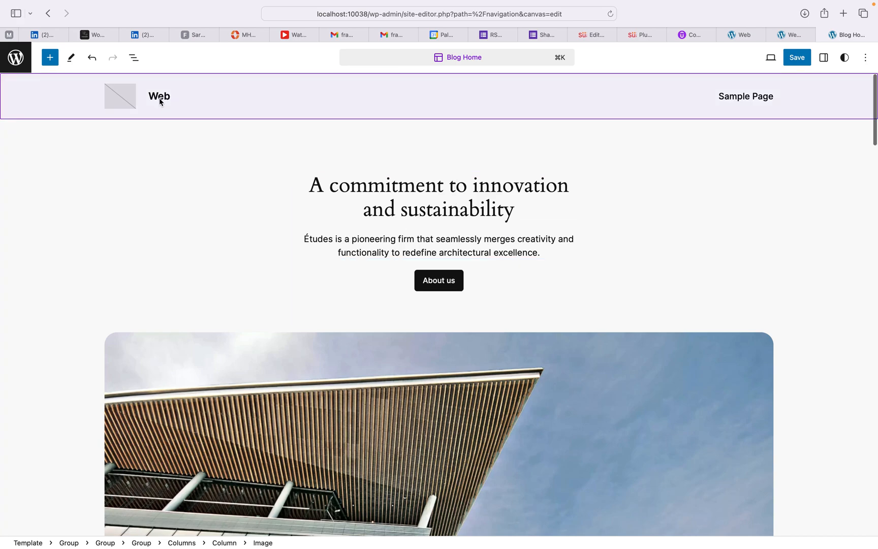
left_click(145, 101)
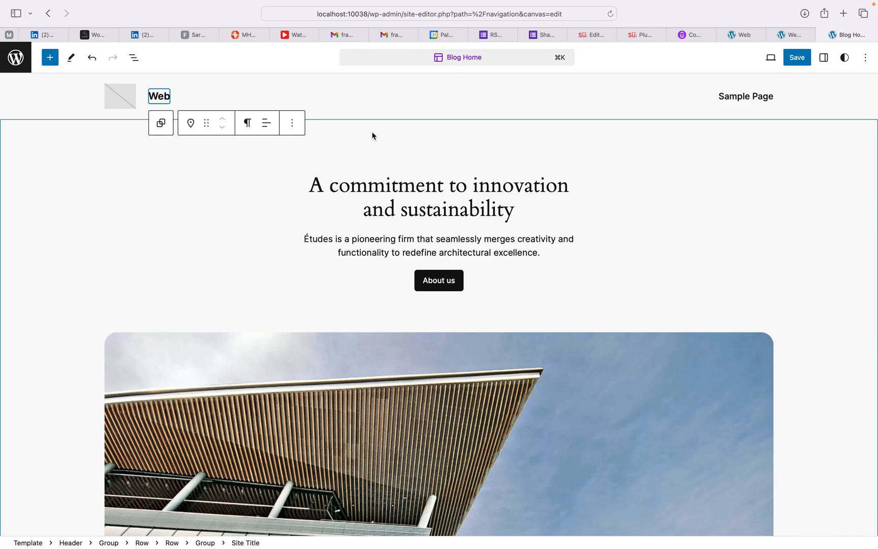
left_click(48, 15)
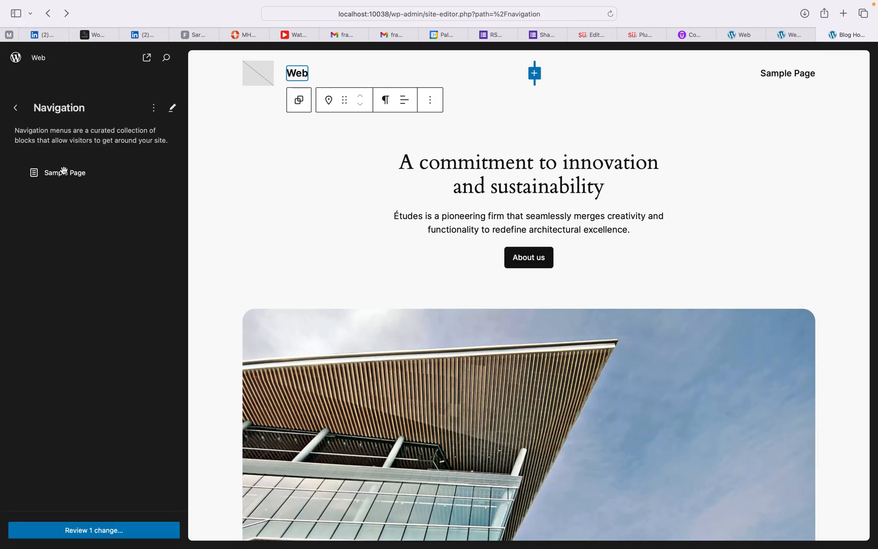
Step: Open Blog Home under Templates, toggle Allow comments off and on, then view the Header part
left_click(17, 108)
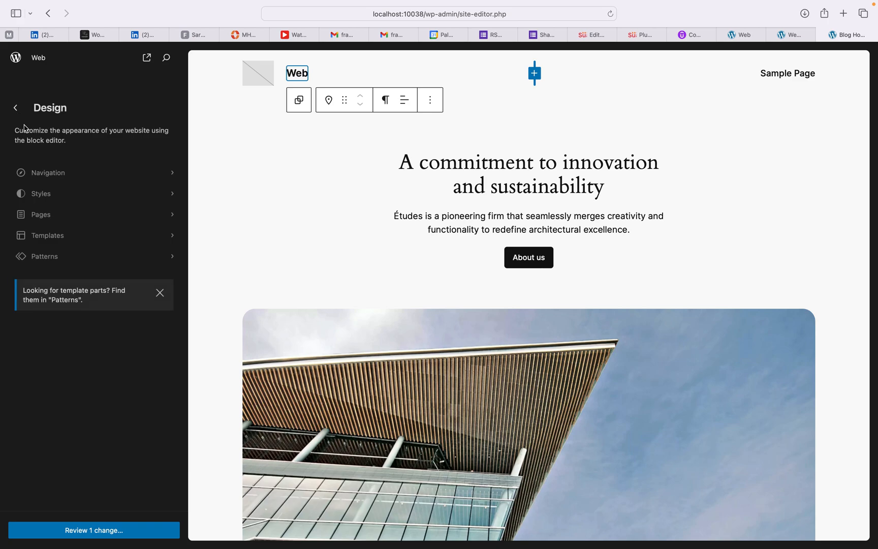
left_click(46, 237)
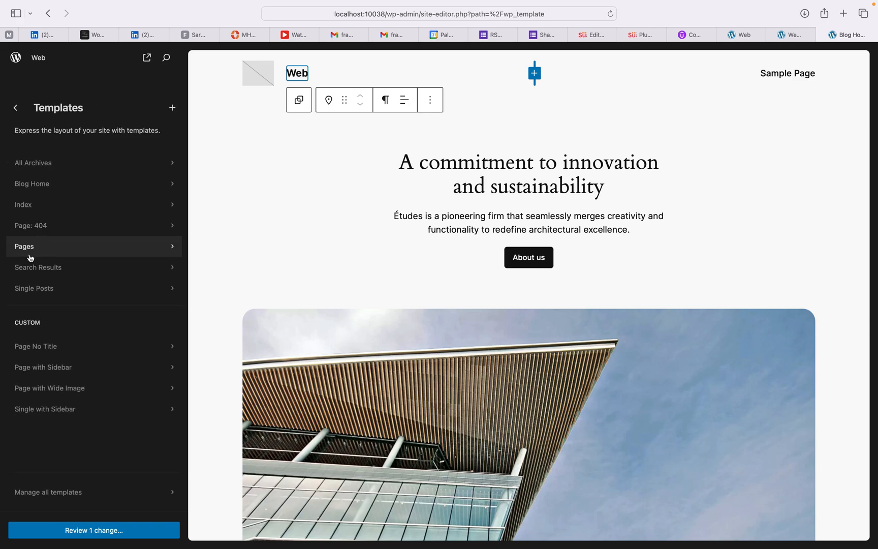
left_click(41, 183)
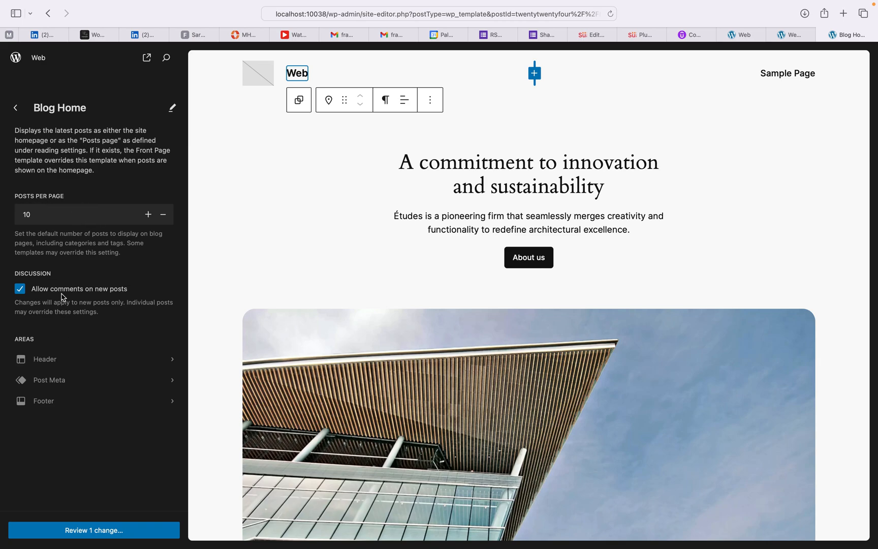
left_click(24, 292)
left_click(24, 293)
left_click(51, 360)
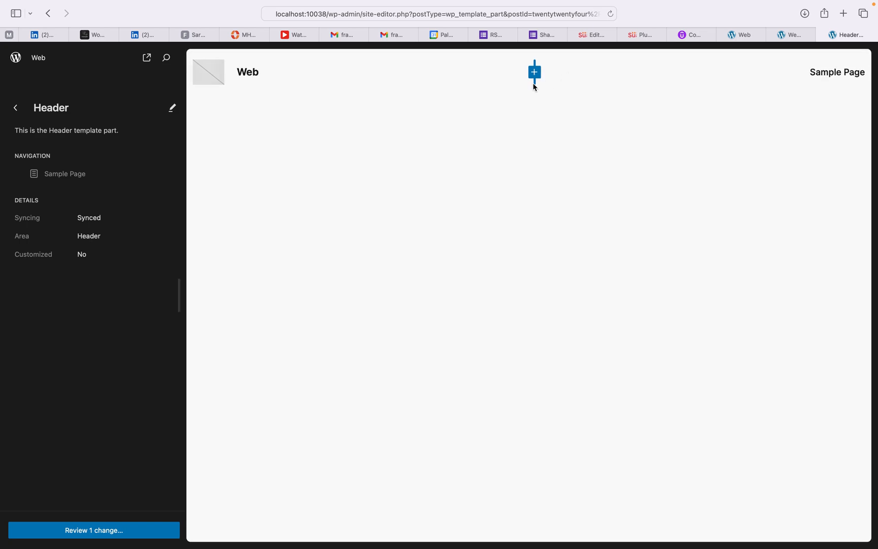
left_click(17, 109)
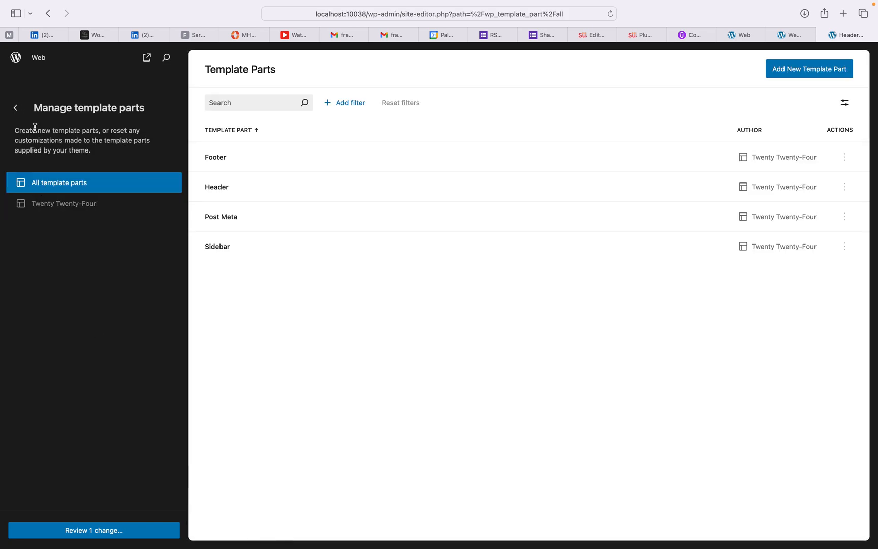
Step: Filter the pattern library to Footers and view the first pattern's actions without duplicating. Then back out through Design
left_click(16, 109)
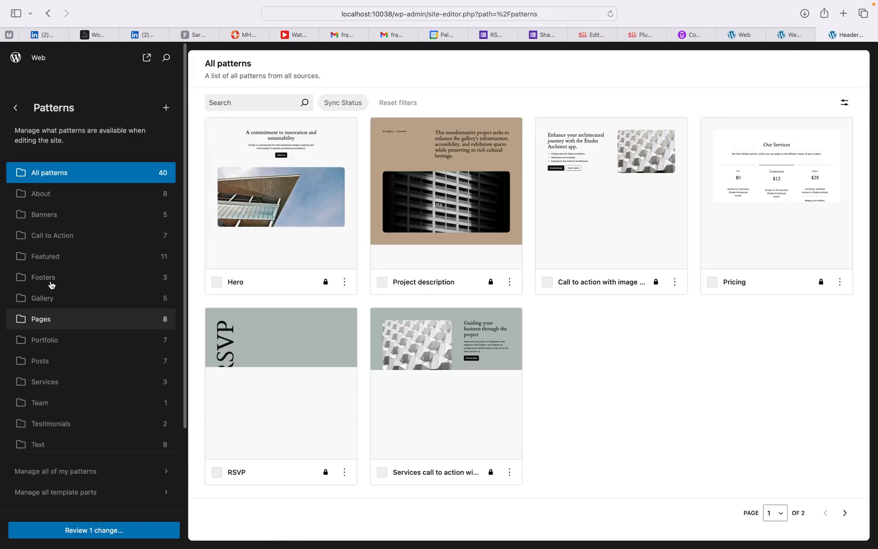
left_click(56, 278)
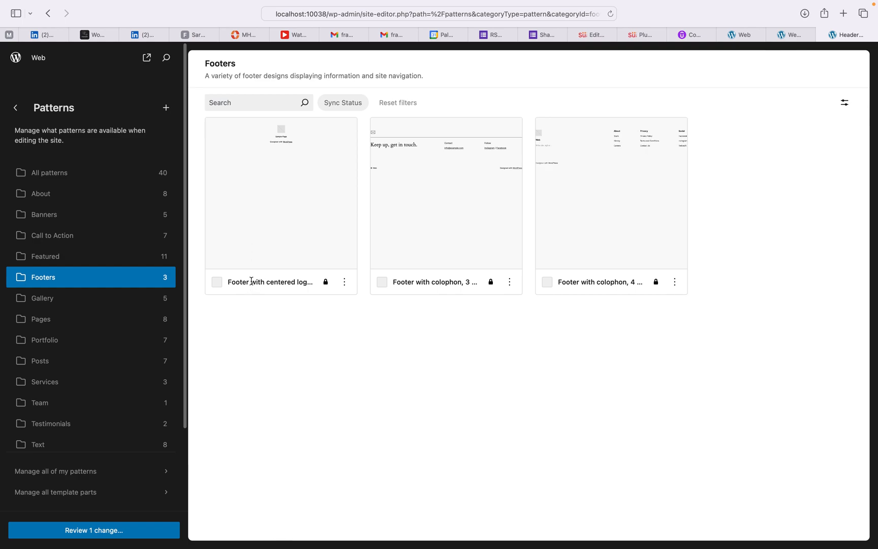
left_click(344, 283)
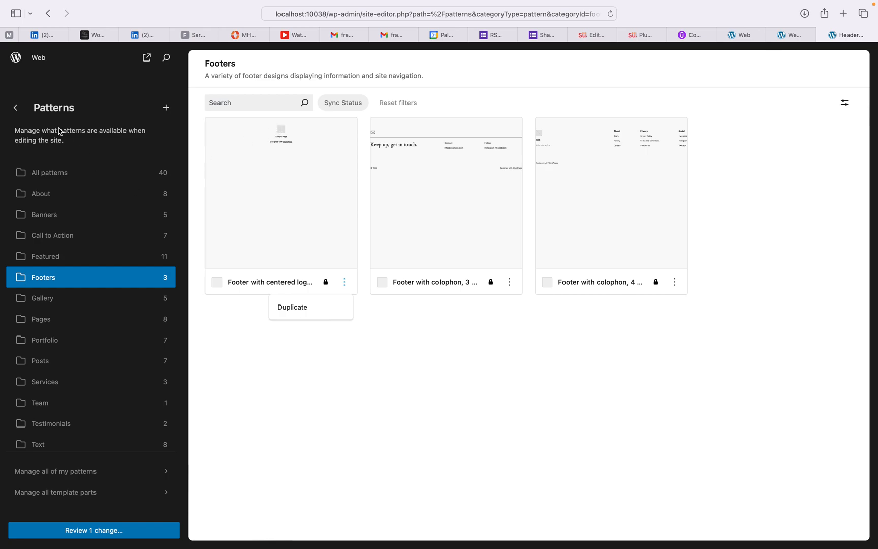
left_click(18, 109)
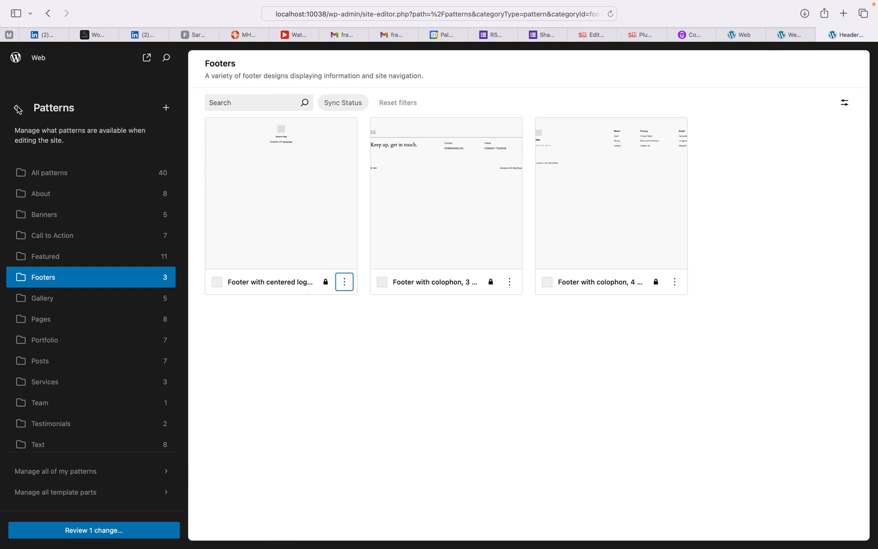
left_click(17, 109)
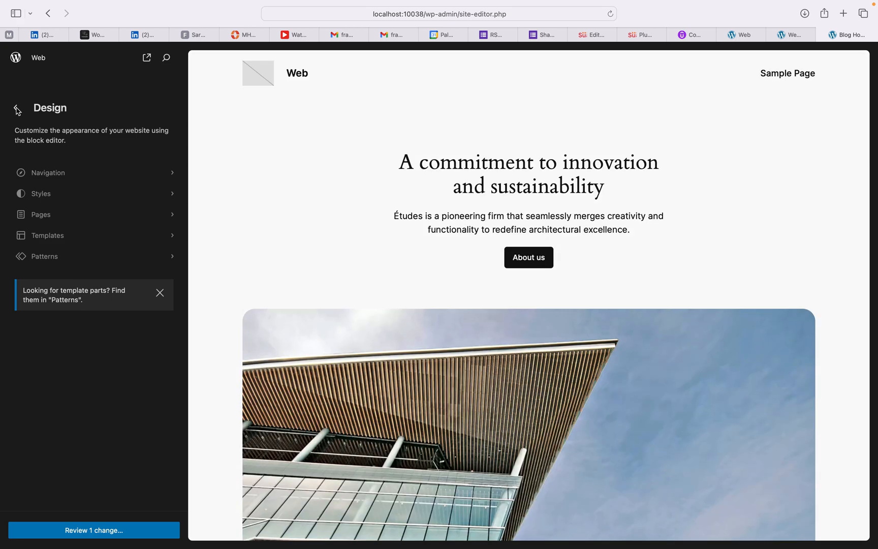
left_click(17, 109)
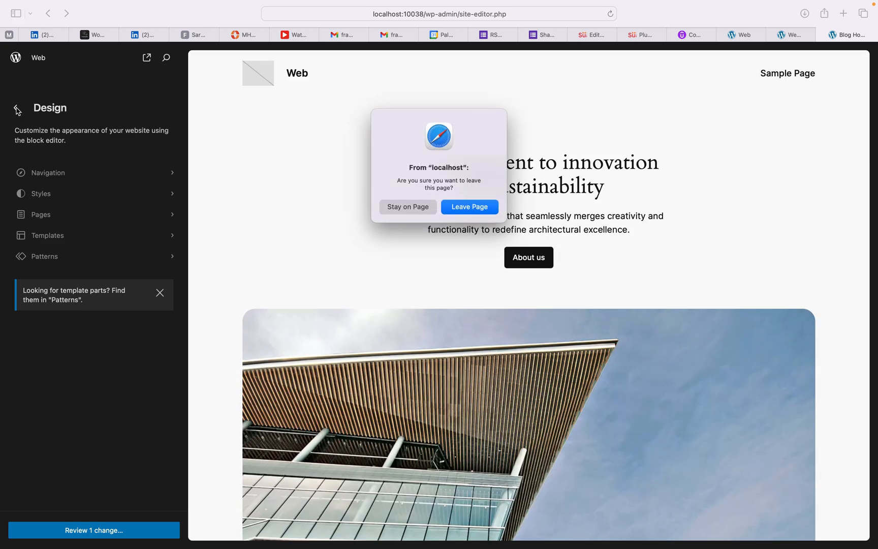
Step: Confirm Leave Page so the Site Editor closes and the admin Dashboard returns
left_click(485, 210)
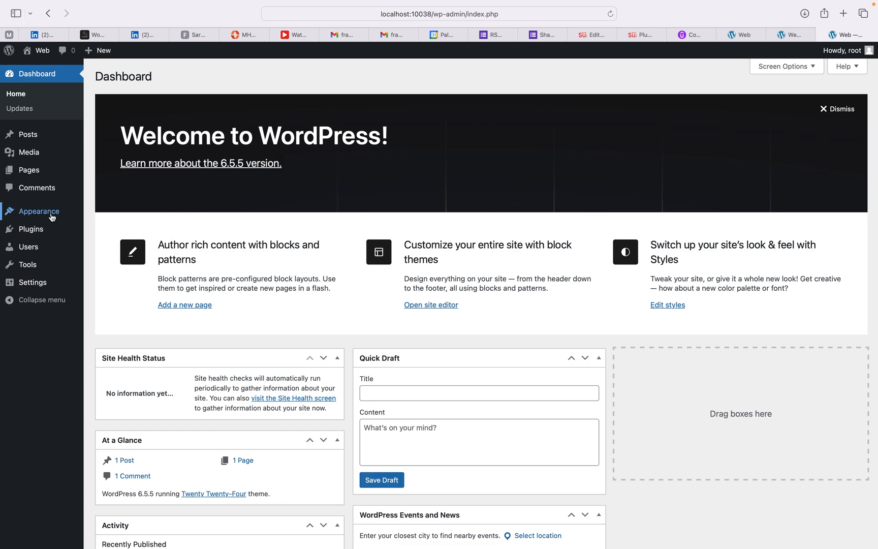
mouse_move(51, 212)
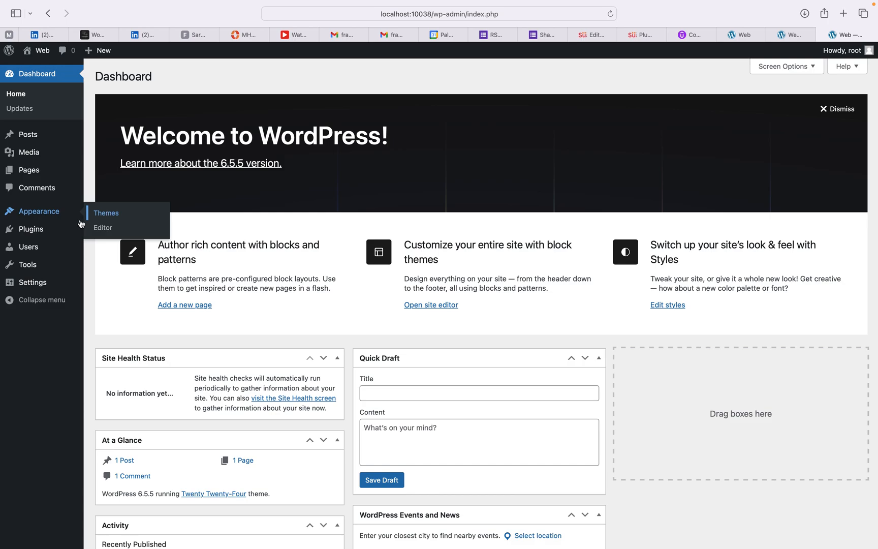
Step: Review the installed plugins and the users list, then bring up the blank Add New User form
left_click(32, 230)
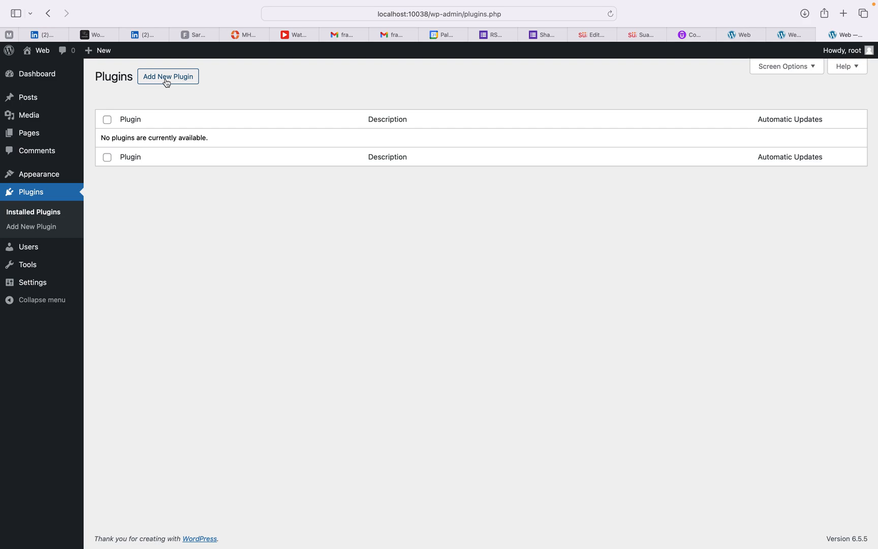
left_click(26, 247)
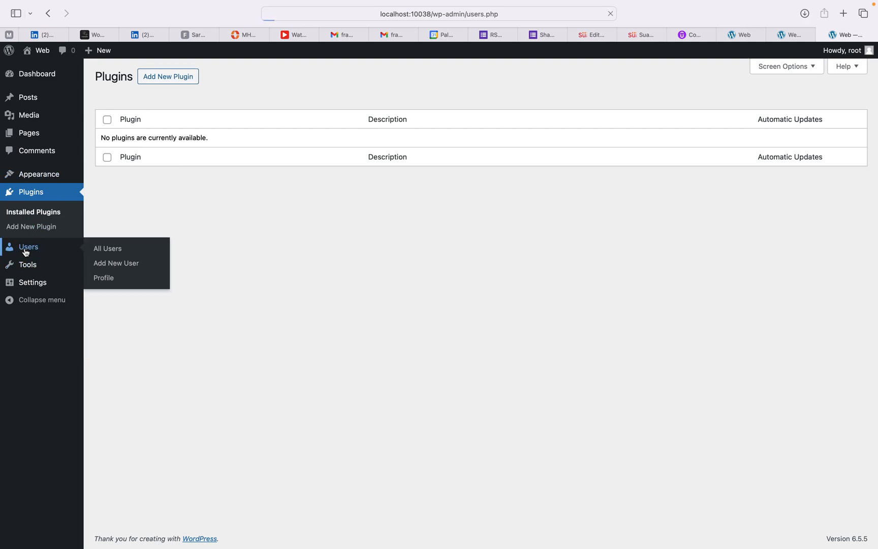
mouse_move(216, 171)
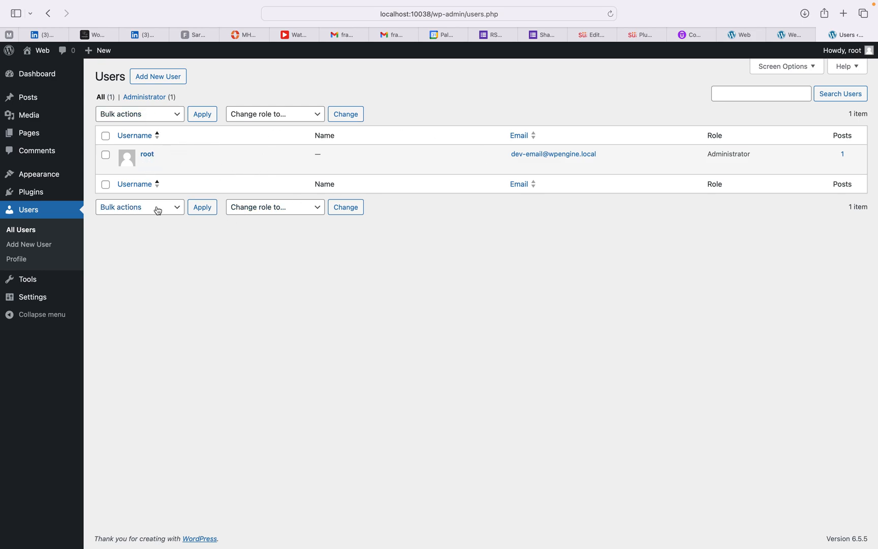
left_click(26, 249)
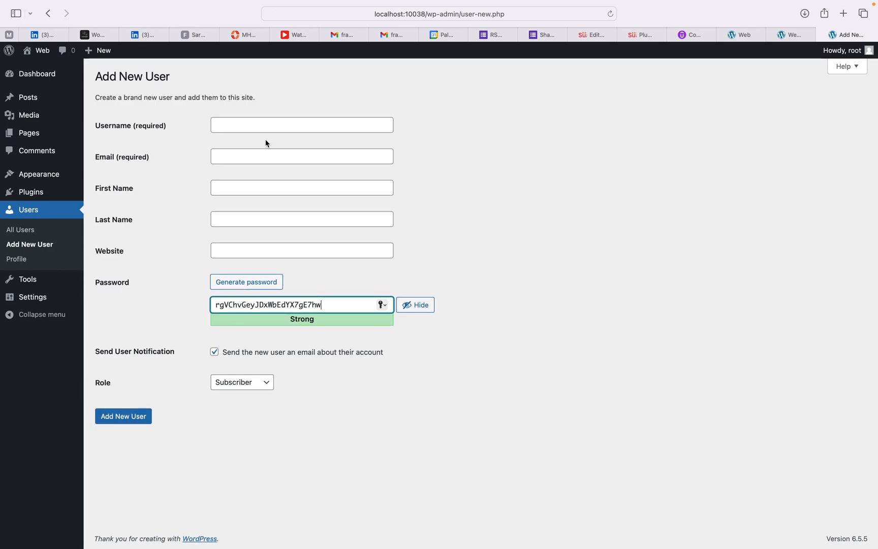
Step: Scroll through your Profile settings, then go to the Tools page with the Categories and Tags Converter
left_click(18, 260)
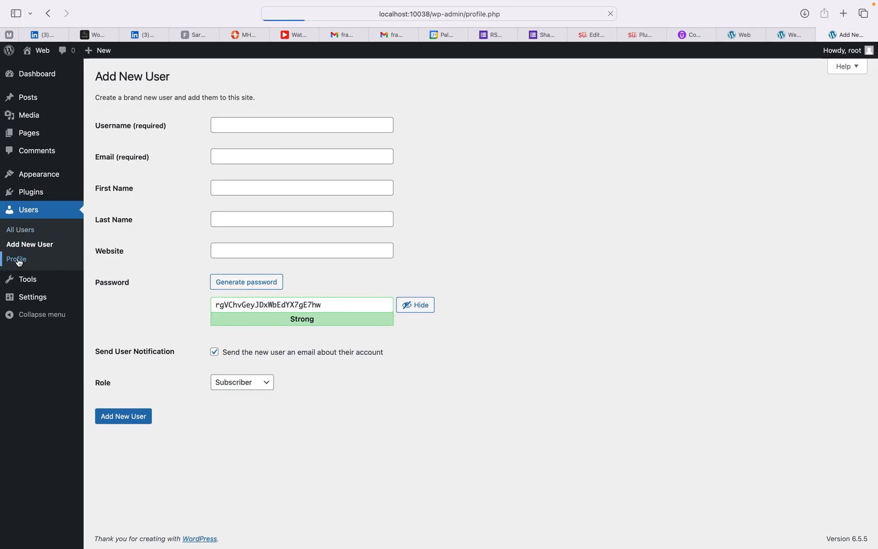
scroll(248, 176, "down", 8)
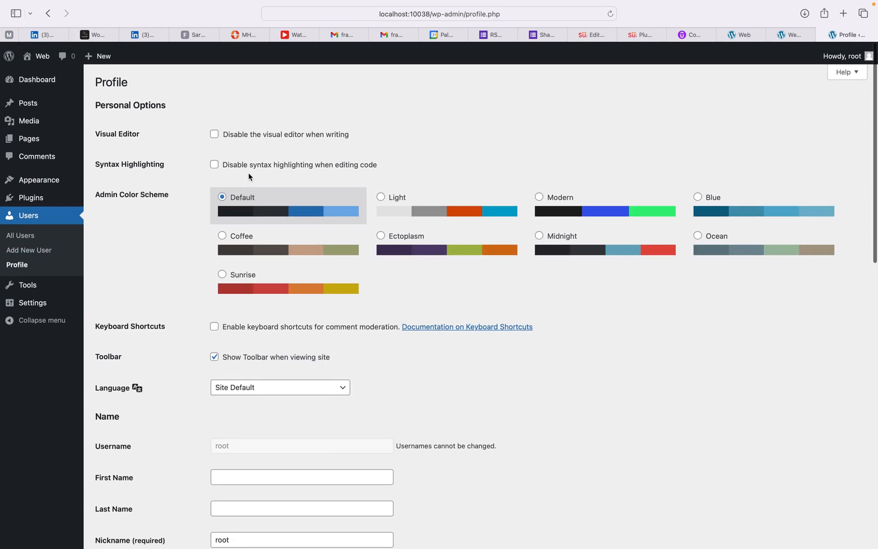
scroll(249, 176, "down", 1)
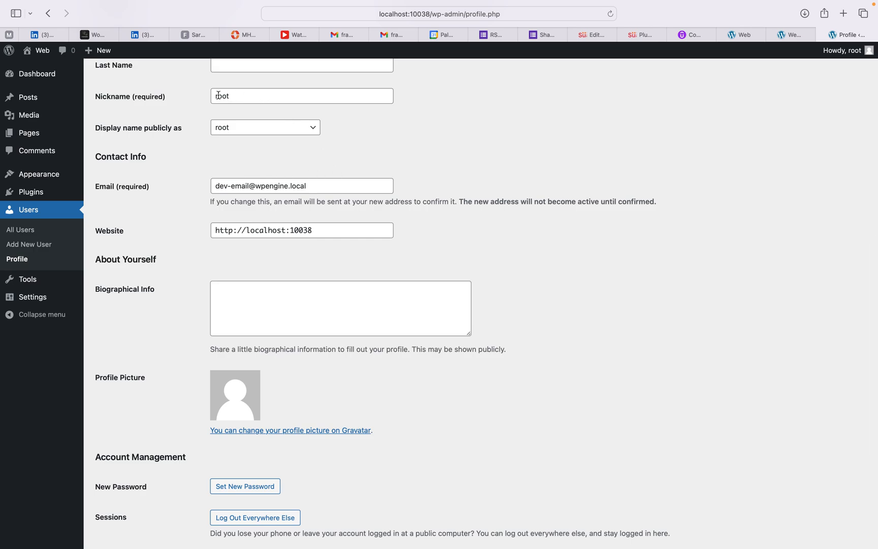
scroll(220, 170, "down", 5)
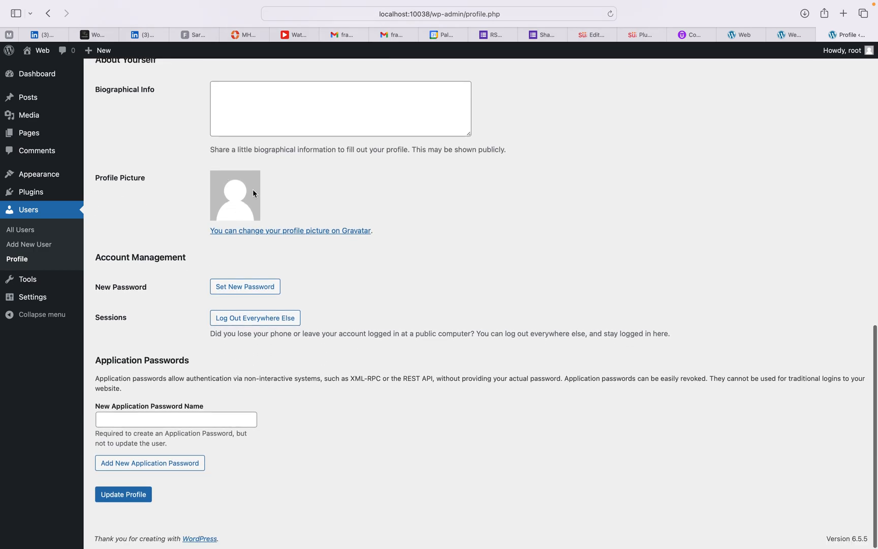
left_click(33, 281)
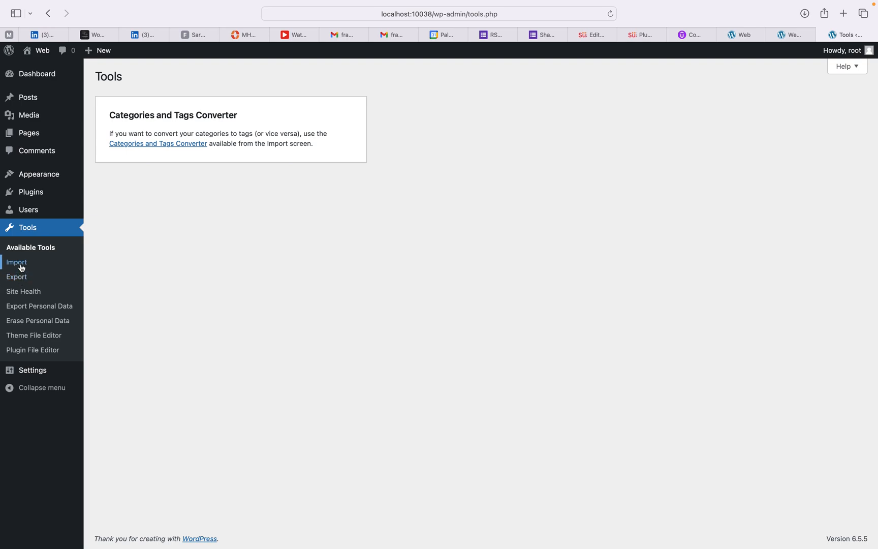
Step: View the list of importers under Tools > Import, then go to Tools > Export
left_click(17, 263)
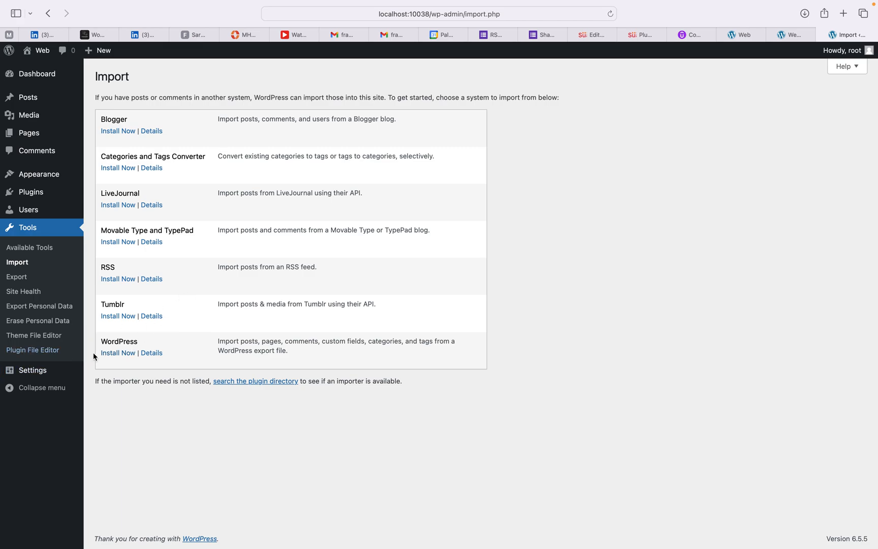
left_click(21, 279)
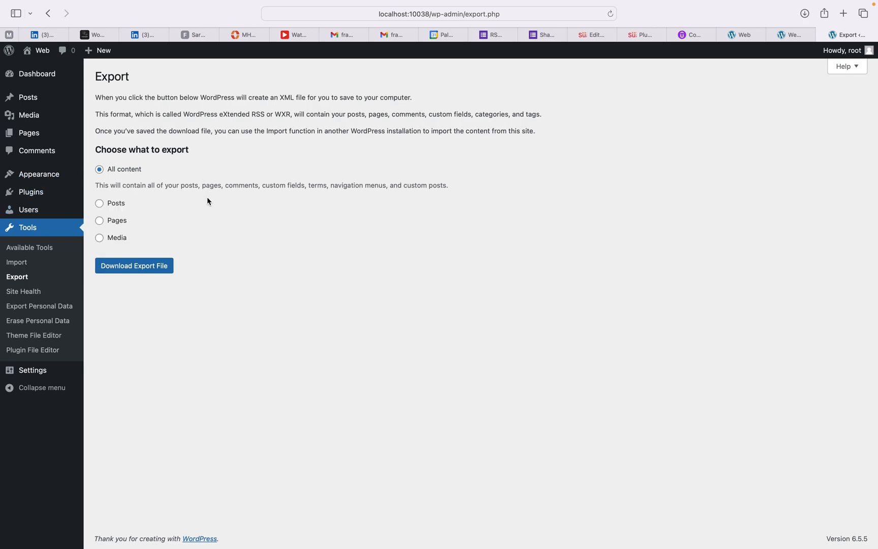
Step: Check the Posts category, author and status filters, try Pages, then set the export to Media only
left_click(100, 204)
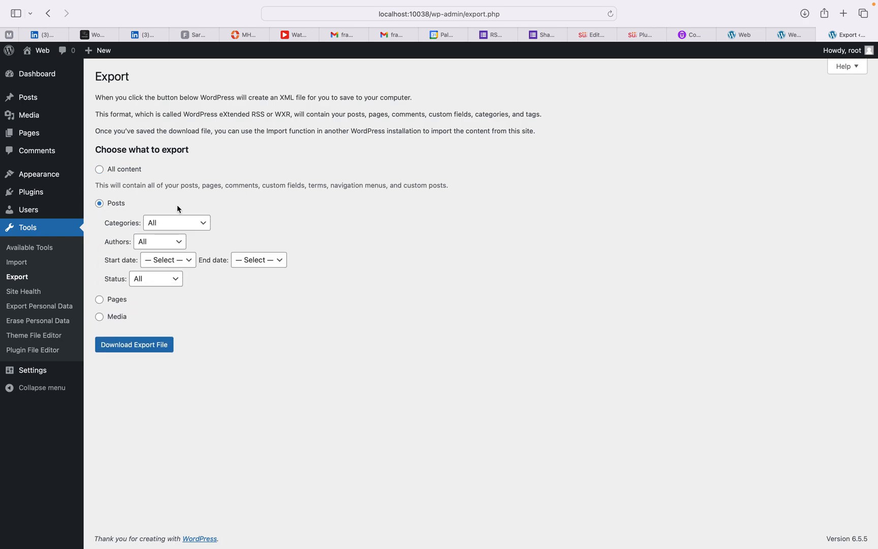
left_click(202, 223)
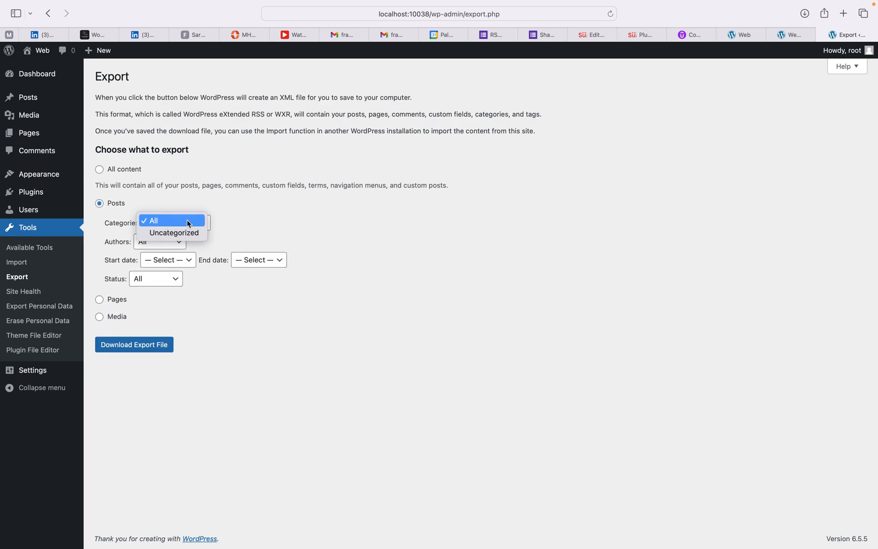
left_click(256, 216)
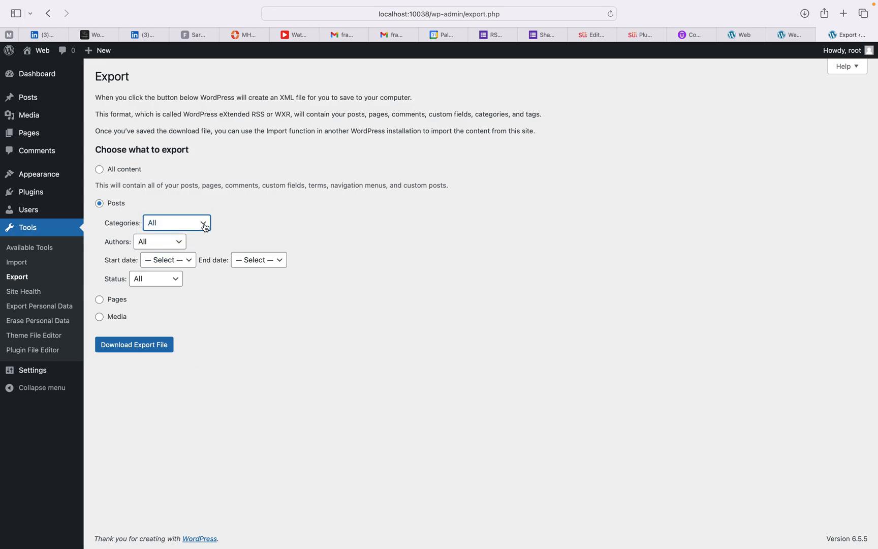
left_click(183, 242)
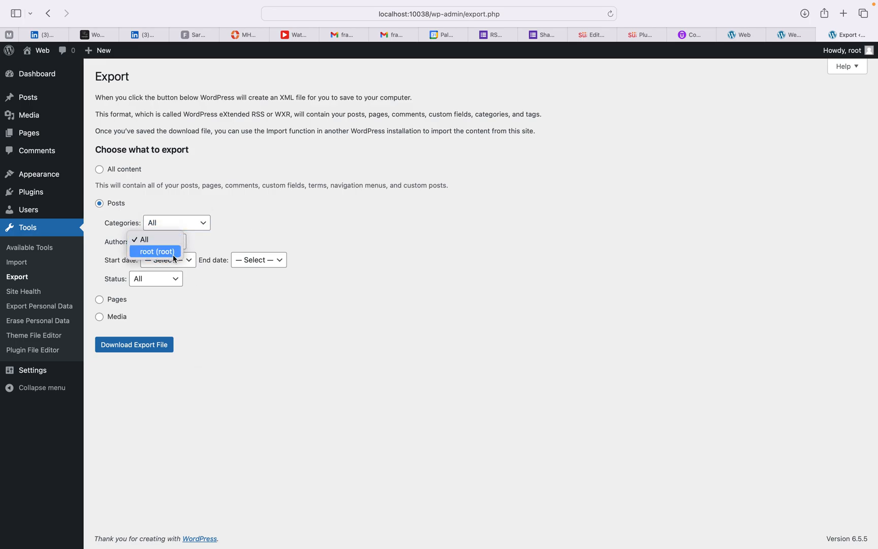
left_click(243, 242)
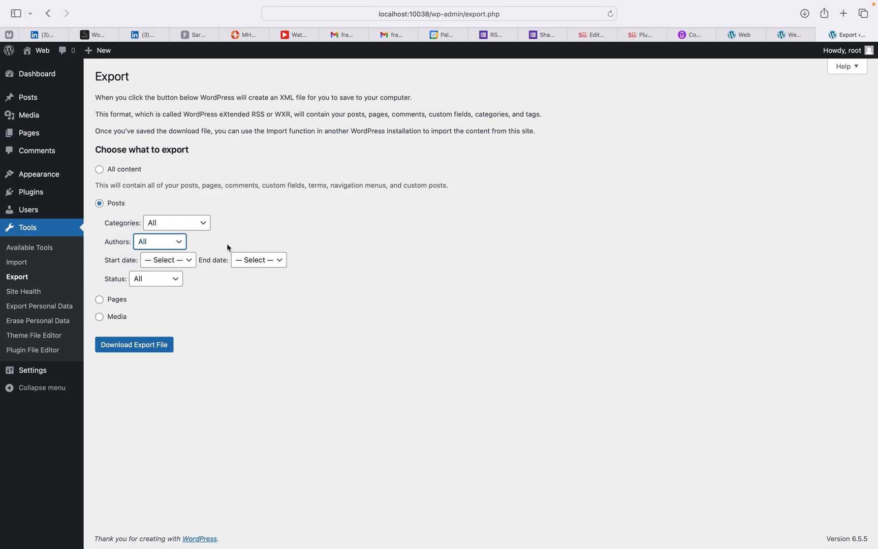
left_click(179, 279)
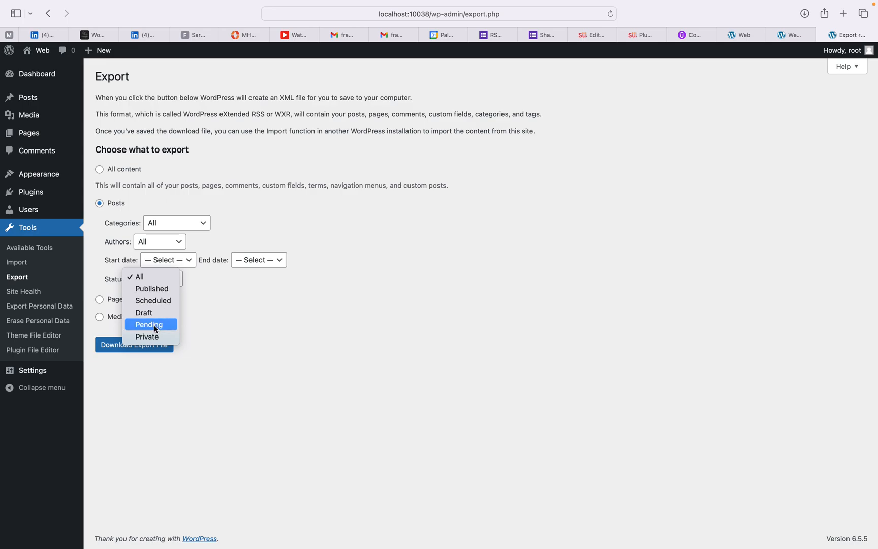
left_click(223, 306)
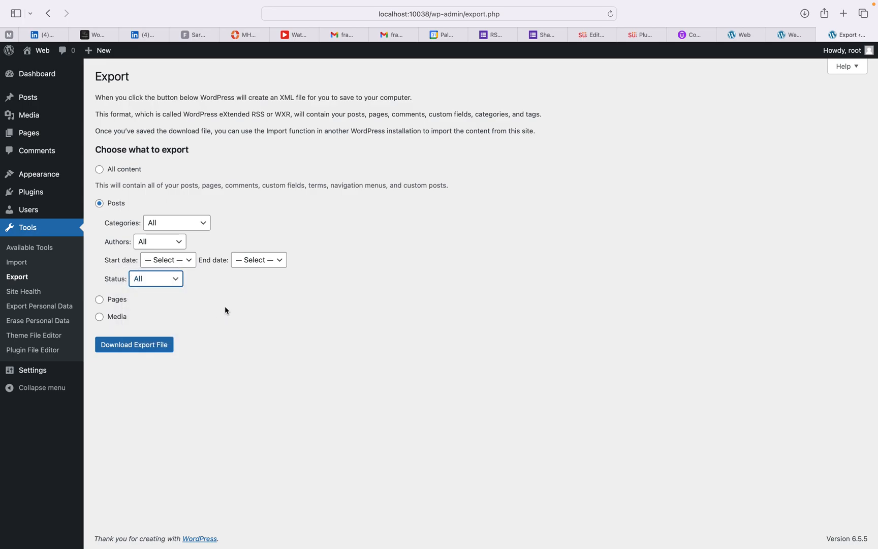
left_click(99, 300)
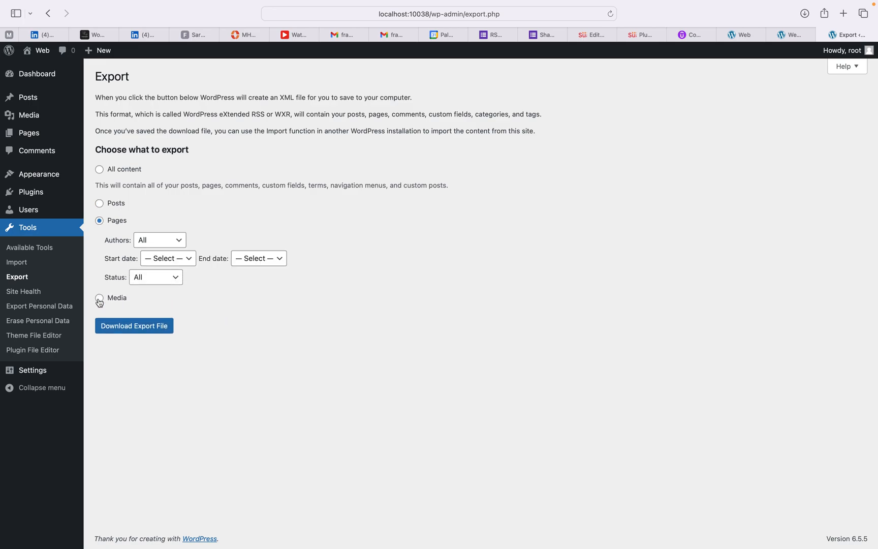
left_click(100, 300)
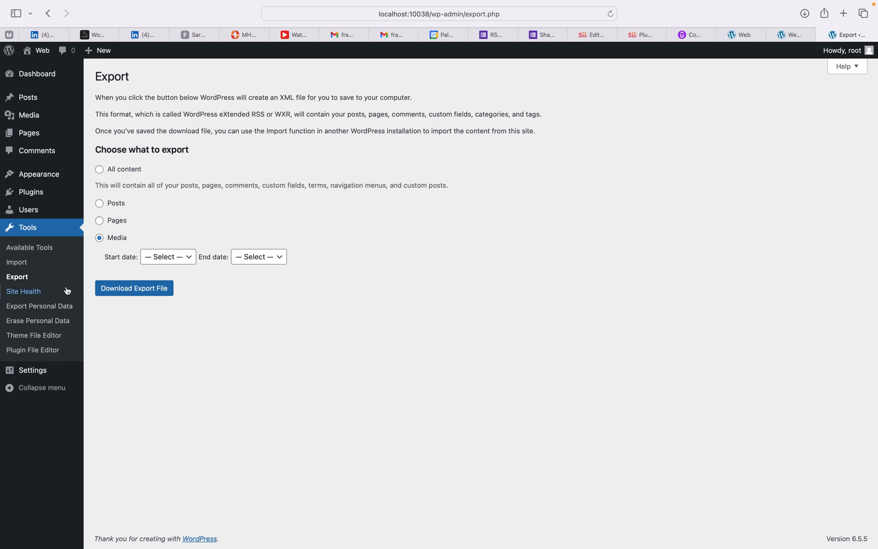
Step: Open the Site Health Info tab and expand the WordPress section to read it, then collapse it
left_click(37, 296)
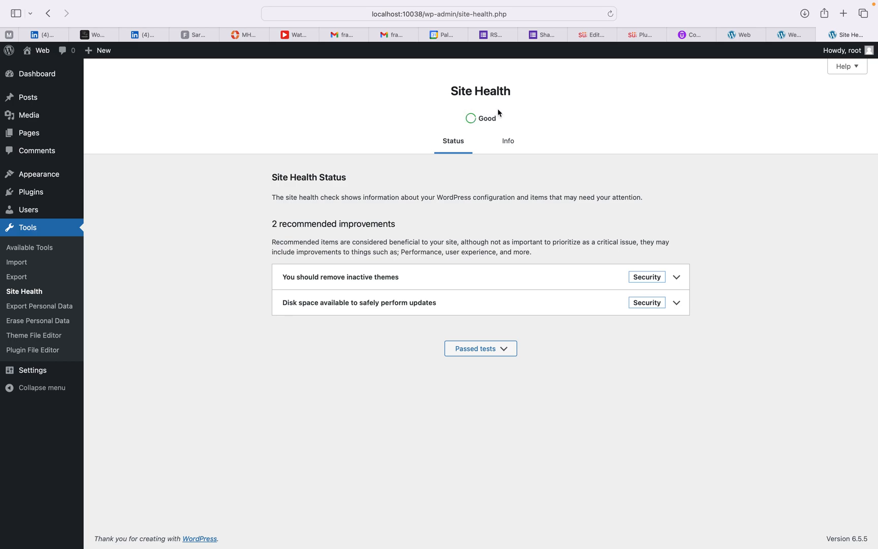
left_click(511, 146)
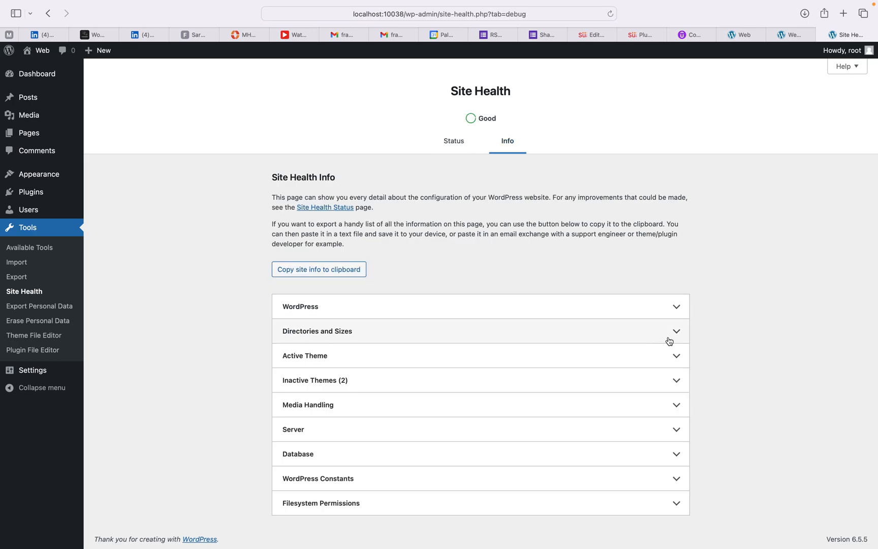
left_click(677, 308)
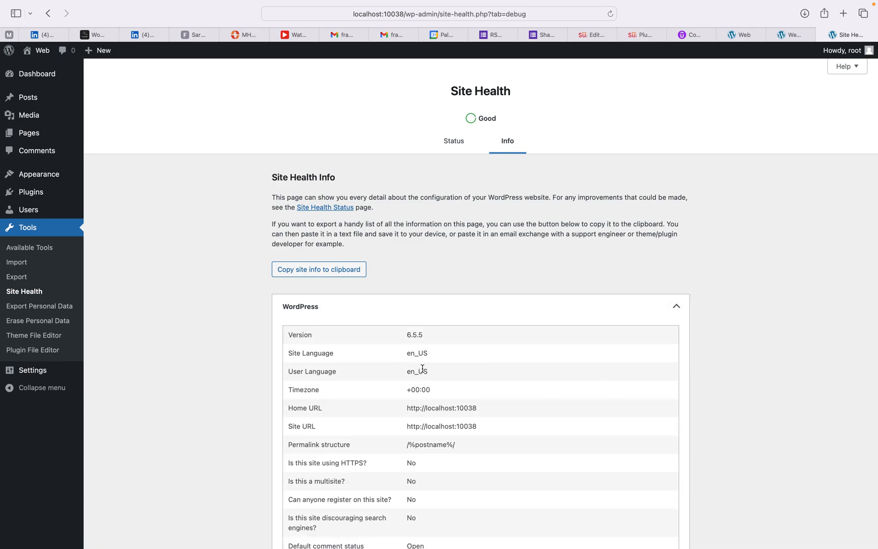
scroll(417, 359, "down", 5)
scroll(422, 367, "down", 5)
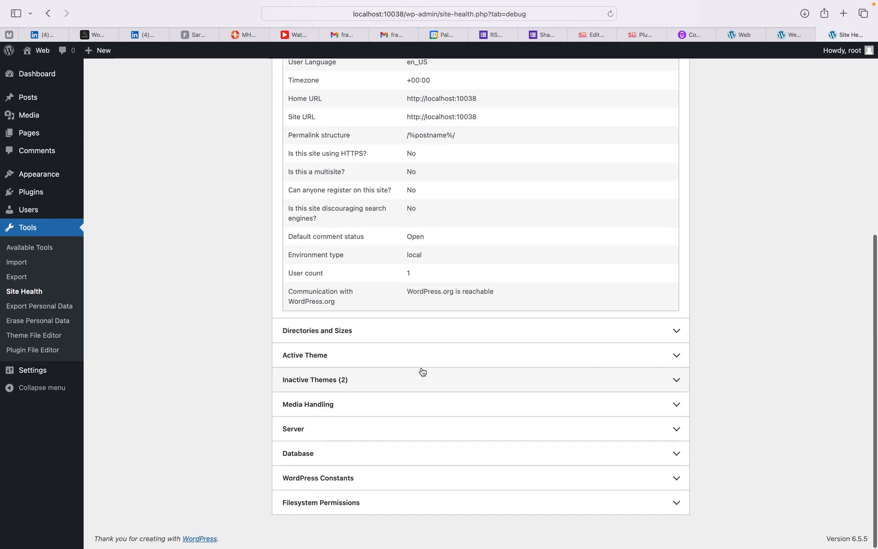
scroll(422, 368, "up", 10)
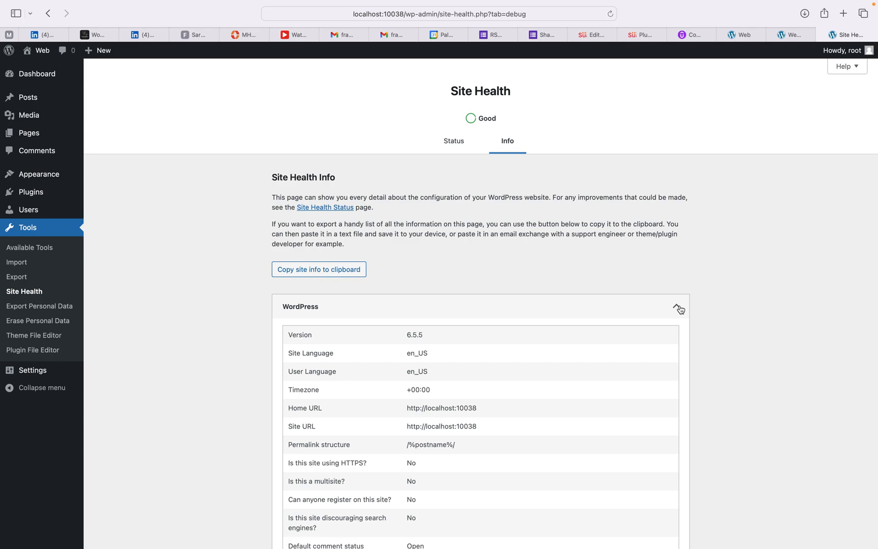
left_click(678, 308)
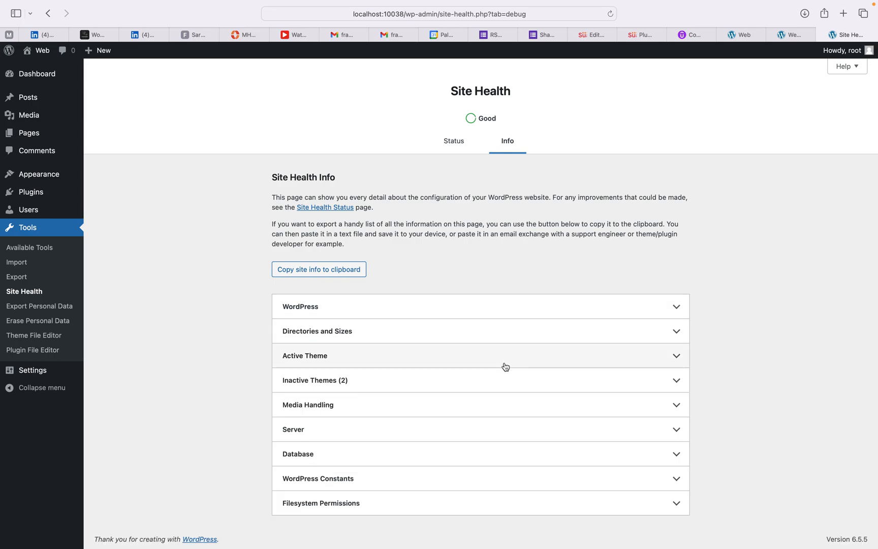
Step: Expand the Database section, read its details, and collapse it again
left_click(291, 455)
scroll(292, 447, "down", 5)
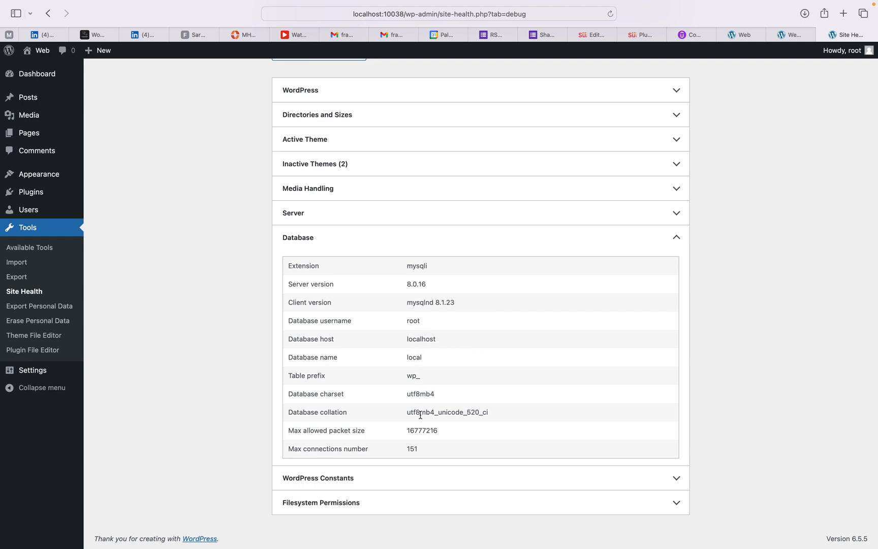
left_click(309, 238)
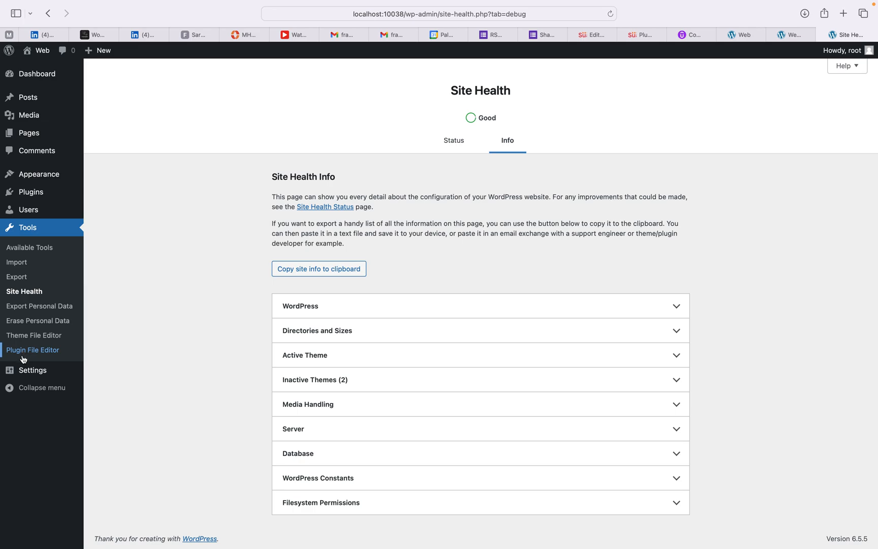
Step: View the Erase Personal Data page, then go to the General Settings screen
left_click(39, 322)
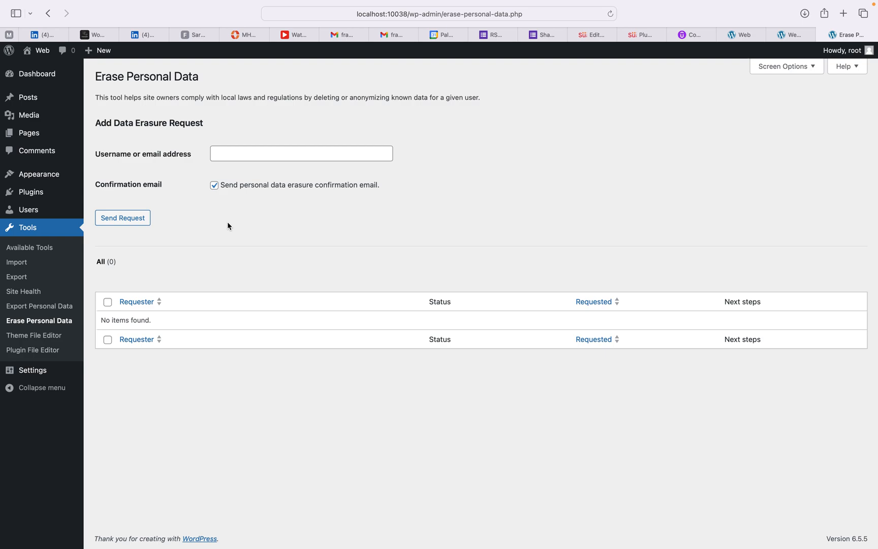
mouse_move(34, 369)
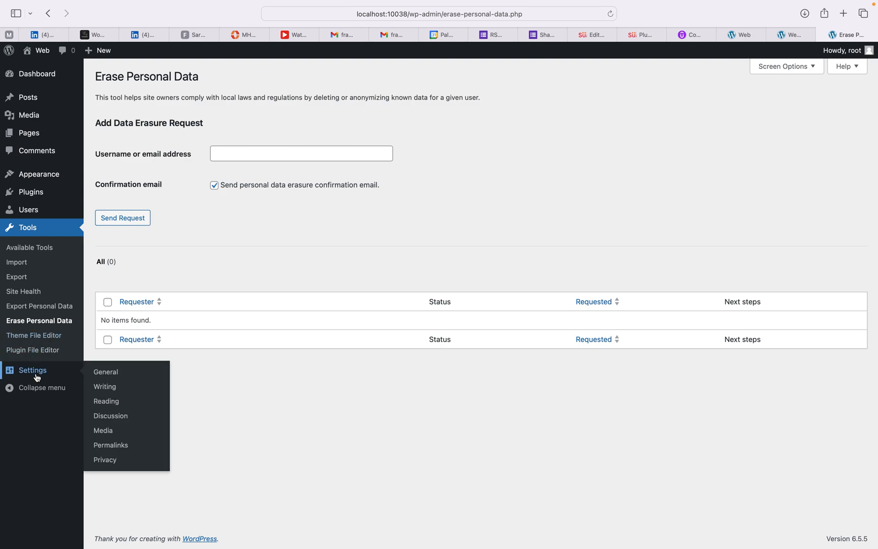
left_click(35, 372)
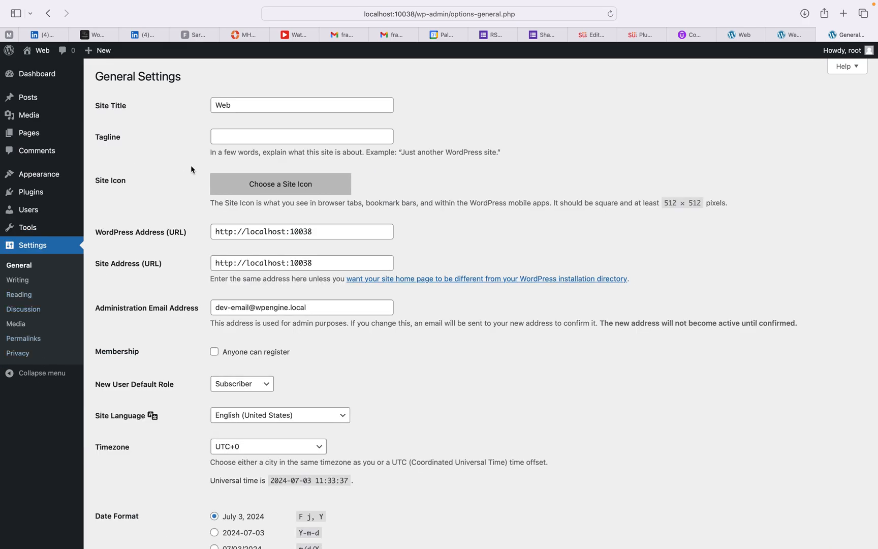
Step: Inspect the Site Title 'Web', empty Tagline, WordPress Address and administration email fields without changing them
left_click(250, 101)
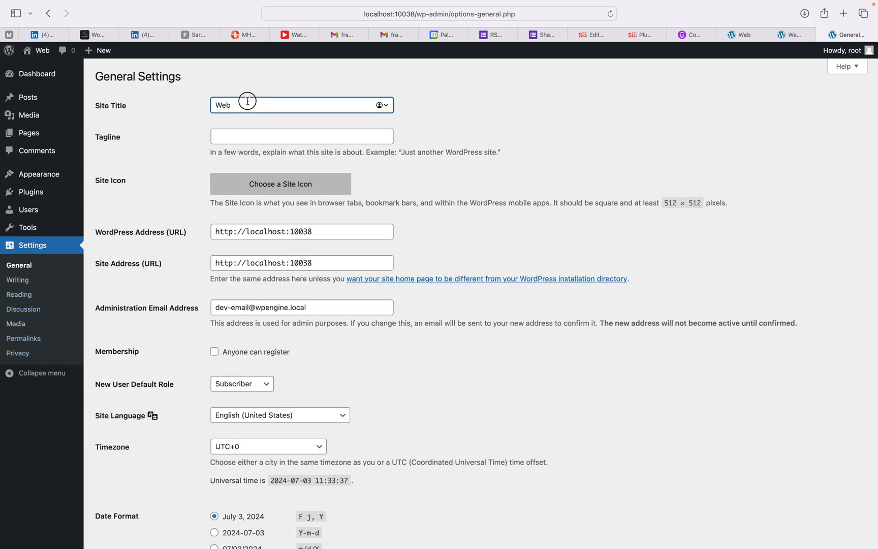
left_click_drag(248, 101, 202, 101)
left_click(226, 137)
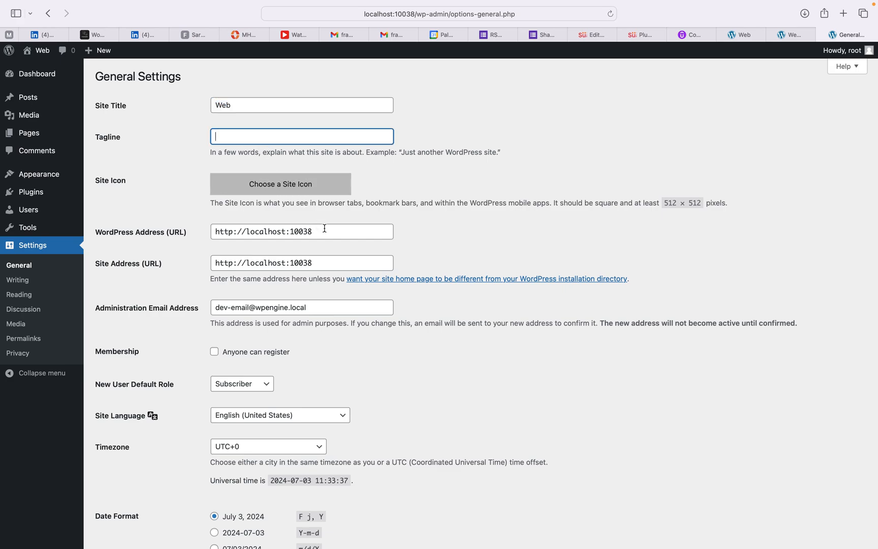
left_click_drag(331, 232, 197, 225)
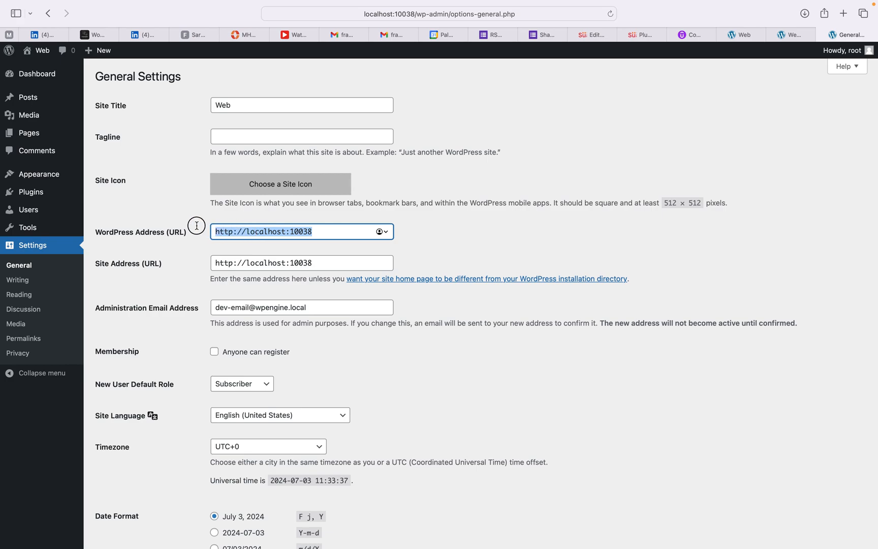
left_click(324, 233)
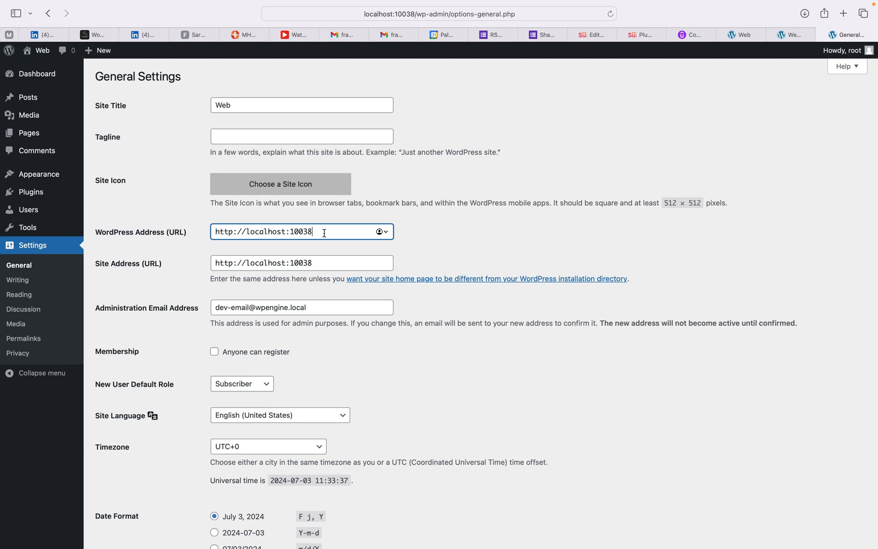
left_click(313, 307)
triple_click(313, 307)
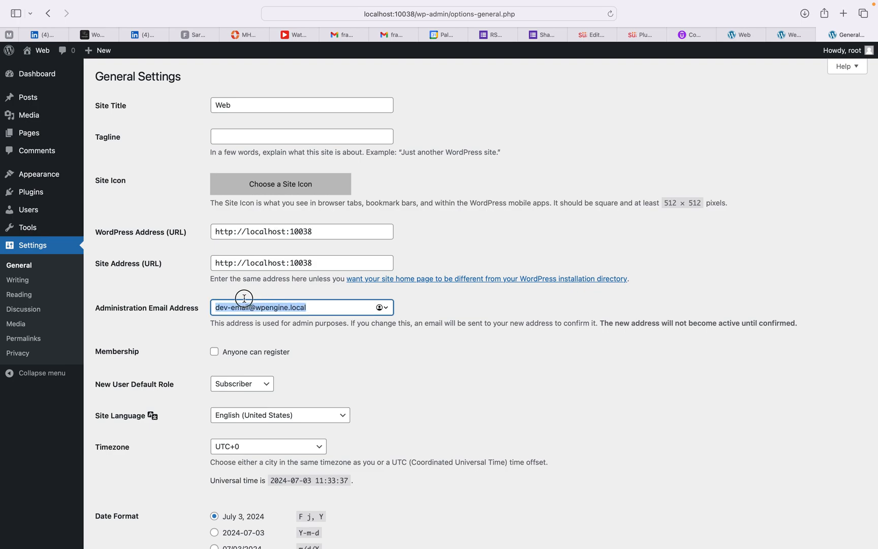
left_click(192, 356)
Step: Check the New User Default Role choices, leaving Subscriber, then go to the Reading settings
scroll(246, 362, "down", 3)
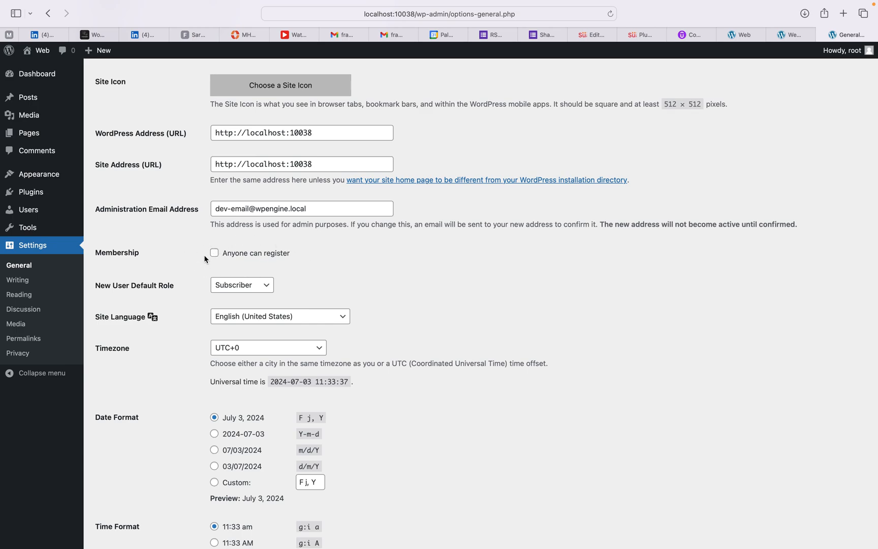
left_click(270, 290)
scroll(317, 355, "down", 5)
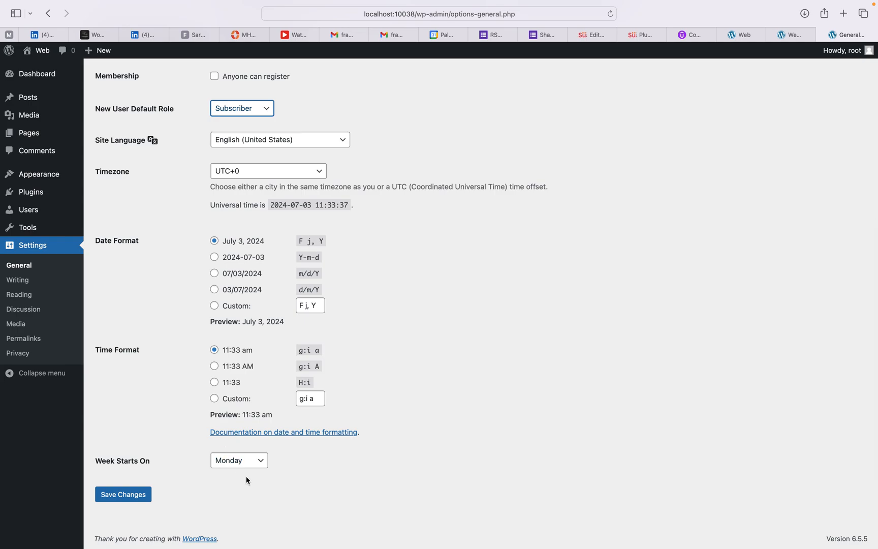
scroll(163, 335, "up", 5)
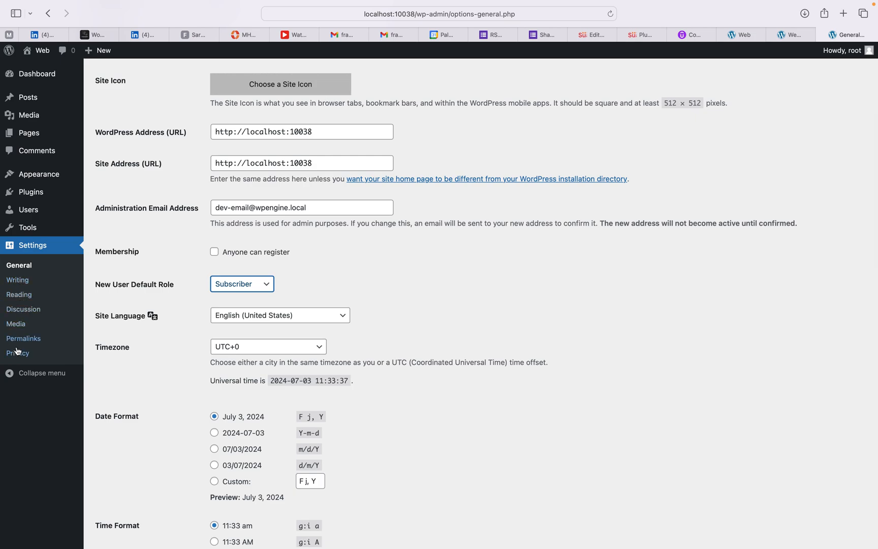
left_click(23, 295)
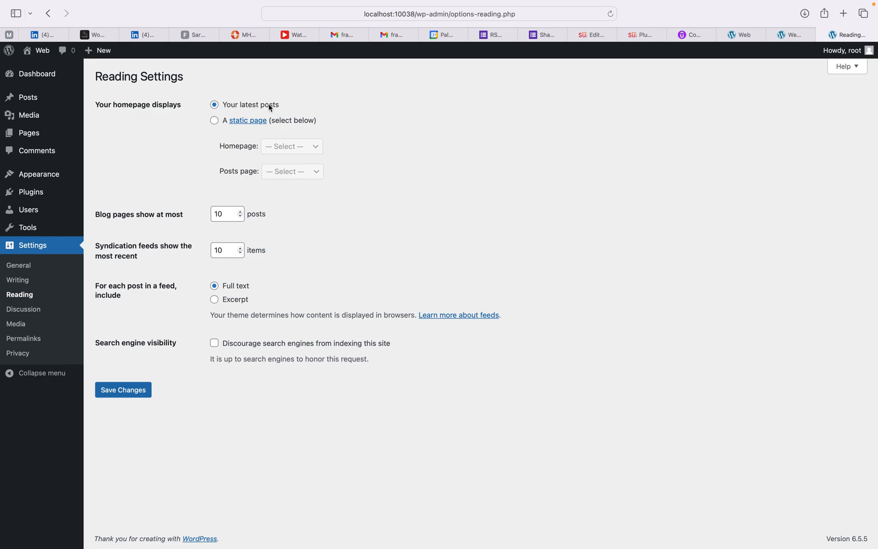
Step: Try the static Homepage and Posts page options, revert to 'Your latest posts', then open Permalinks
left_click(215, 122)
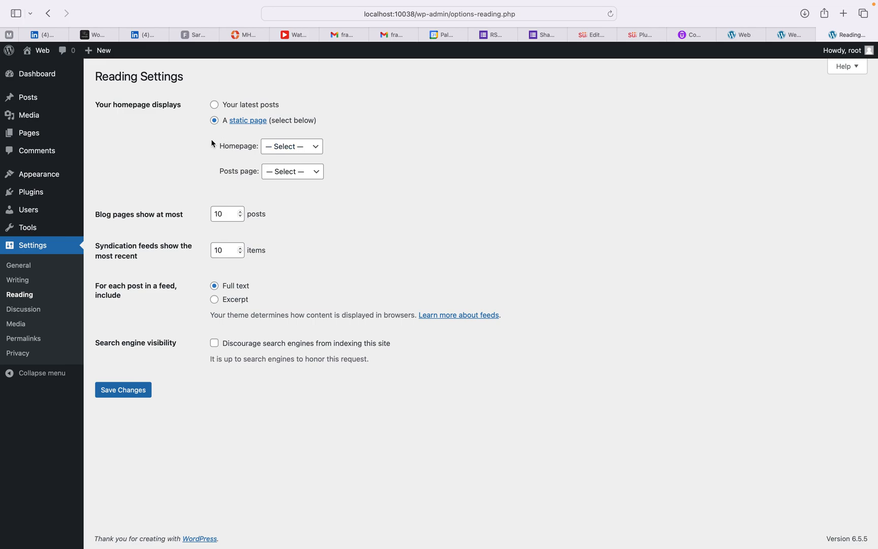
left_click(318, 147)
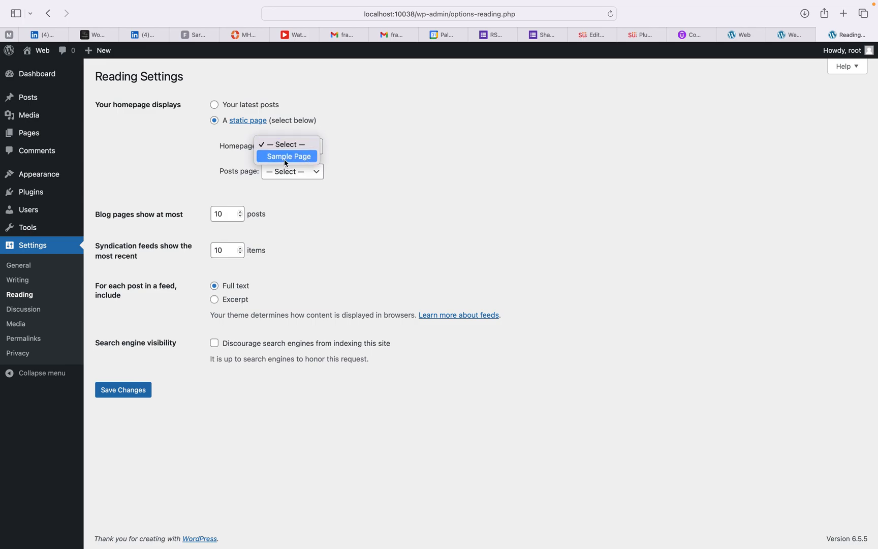
left_click(351, 159)
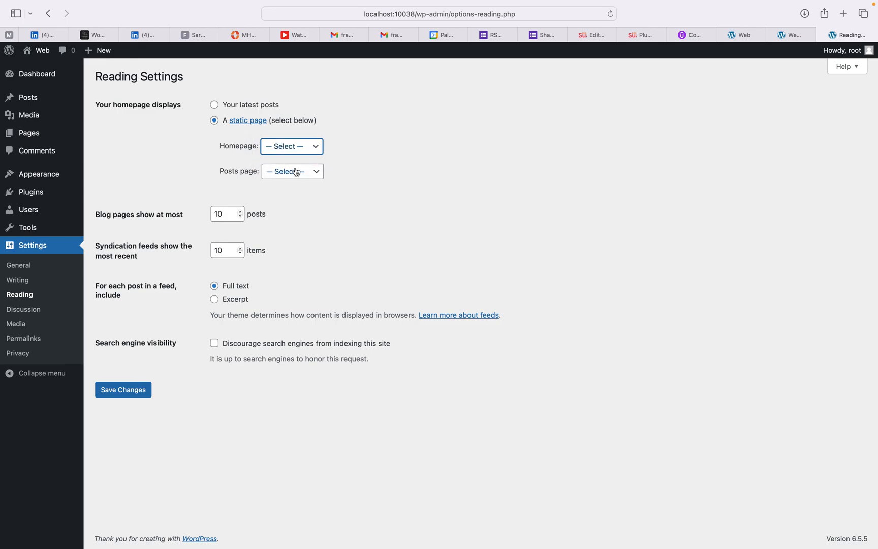
left_click(316, 172)
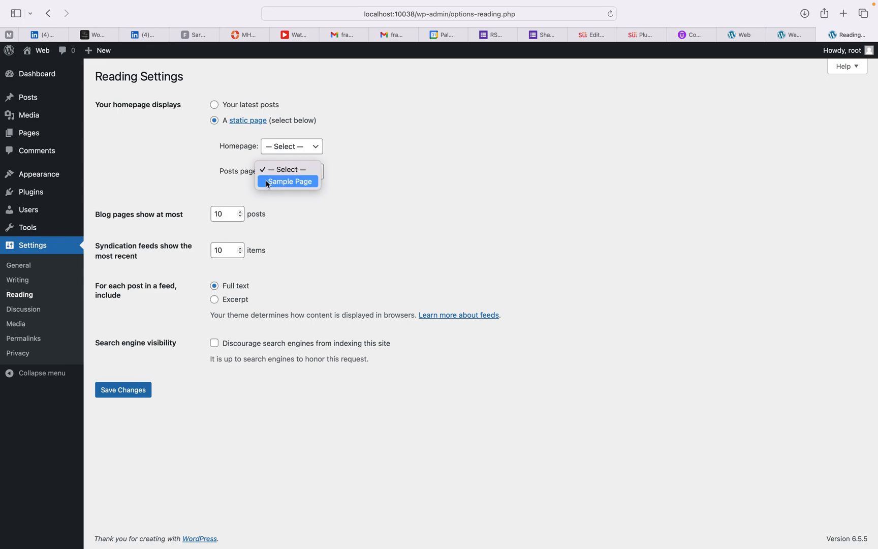
left_click(283, 204)
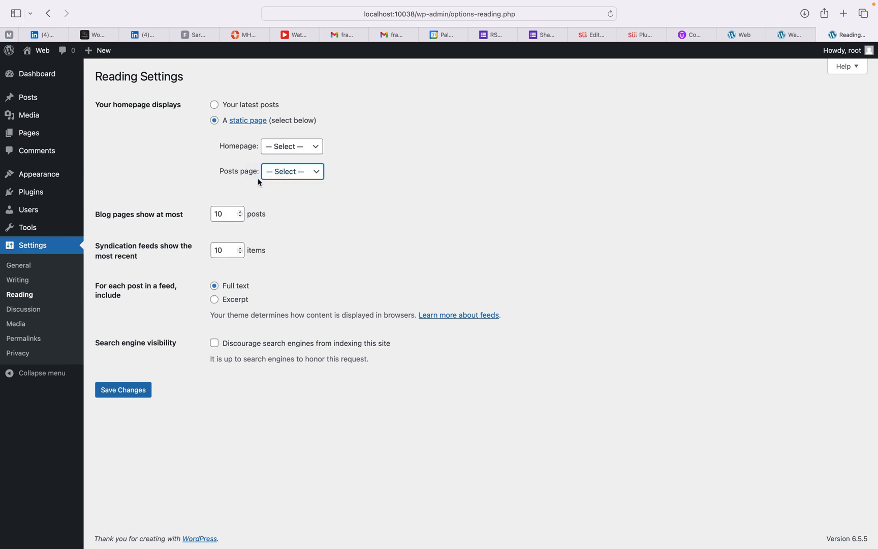
left_click(214, 105)
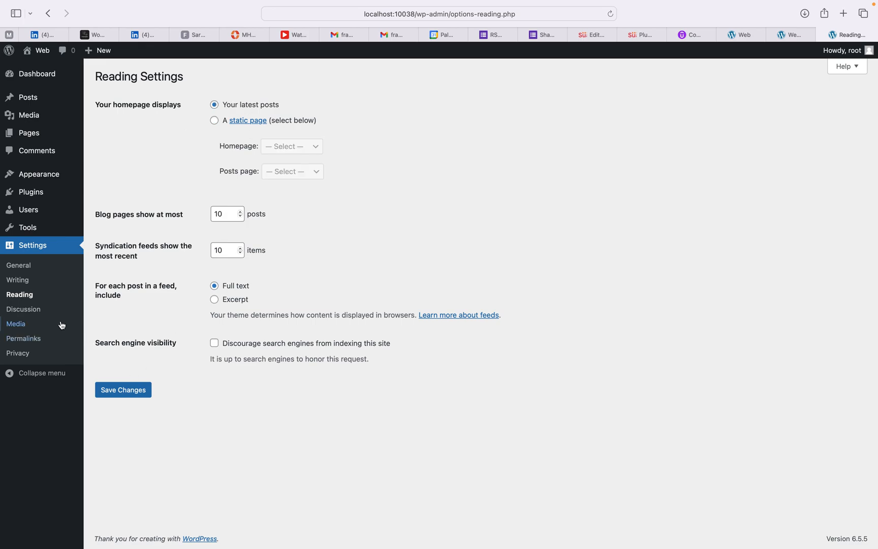
left_click(28, 343)
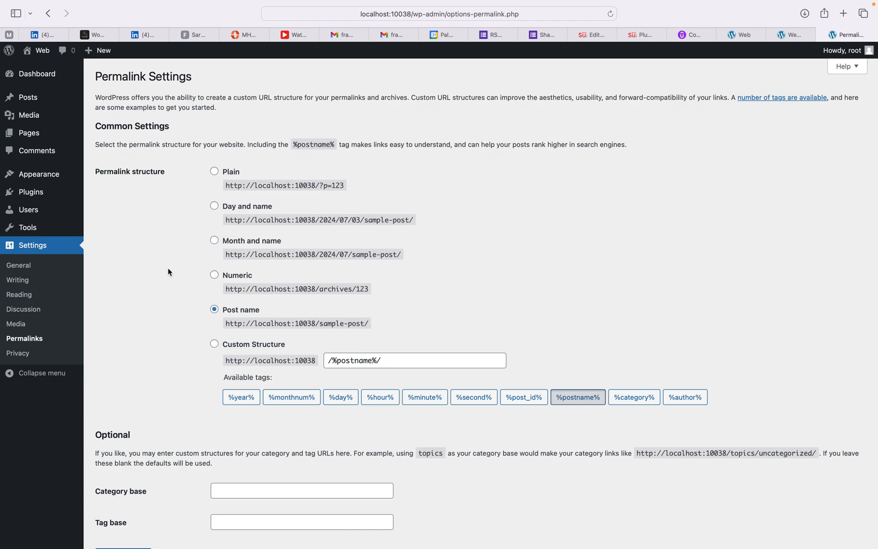
Step: Check the Post name permalink structure, then visit the live site's front page
scroll(169, 272, "down", 2)
scroll(168, 272, "up", 2)
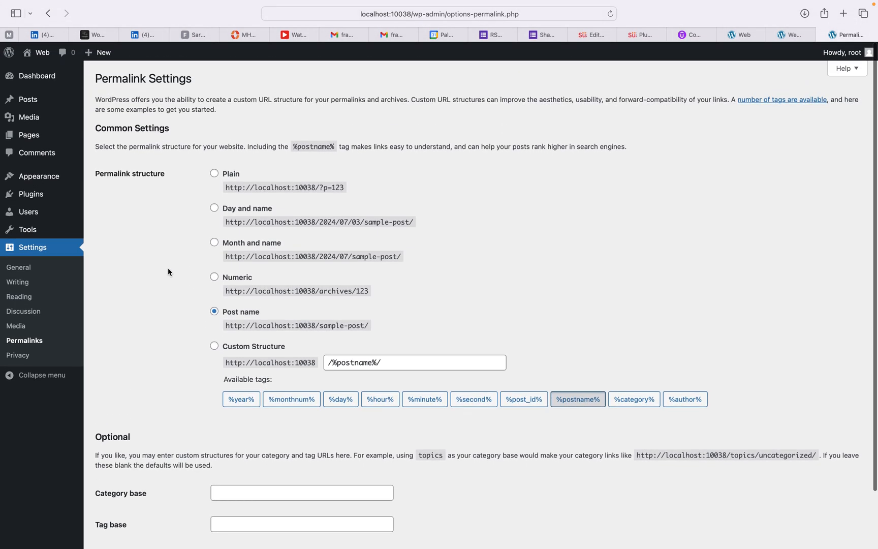
scroll(87, 111, "up", 1)
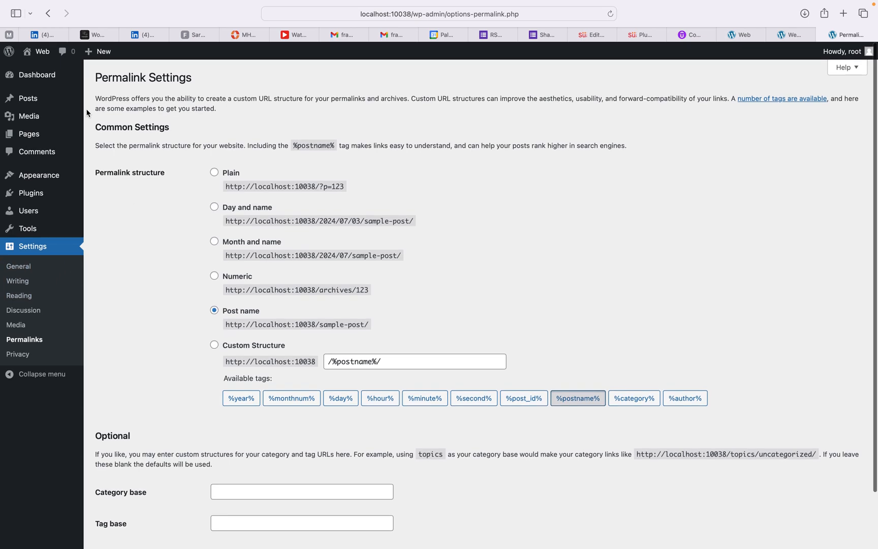
mouse_move(39, 58)
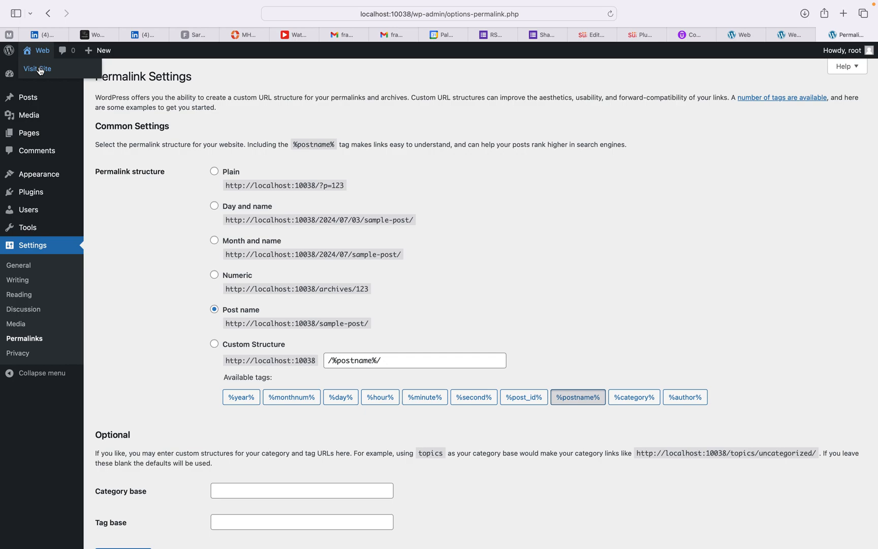
left_click(41, 71)
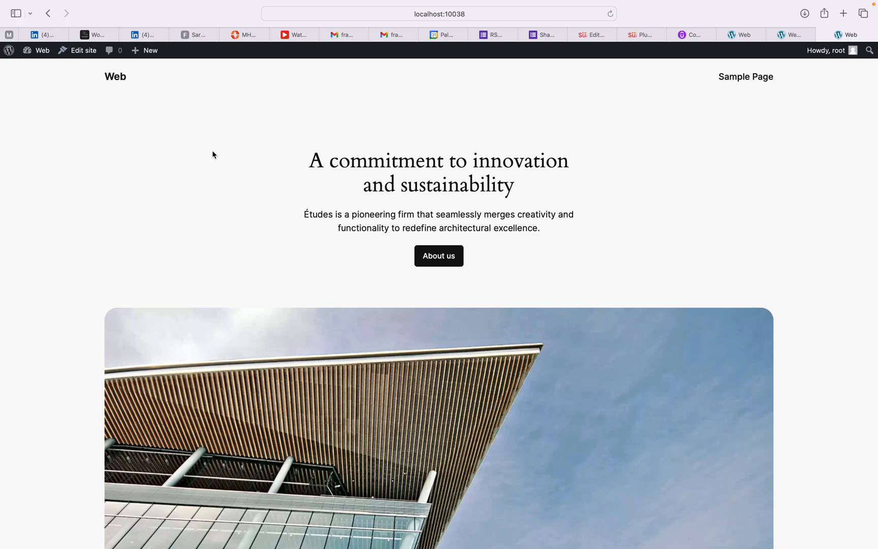
Step: Open the Blog Home template from Edit site and enter full edit mode
left_click(84, 51)
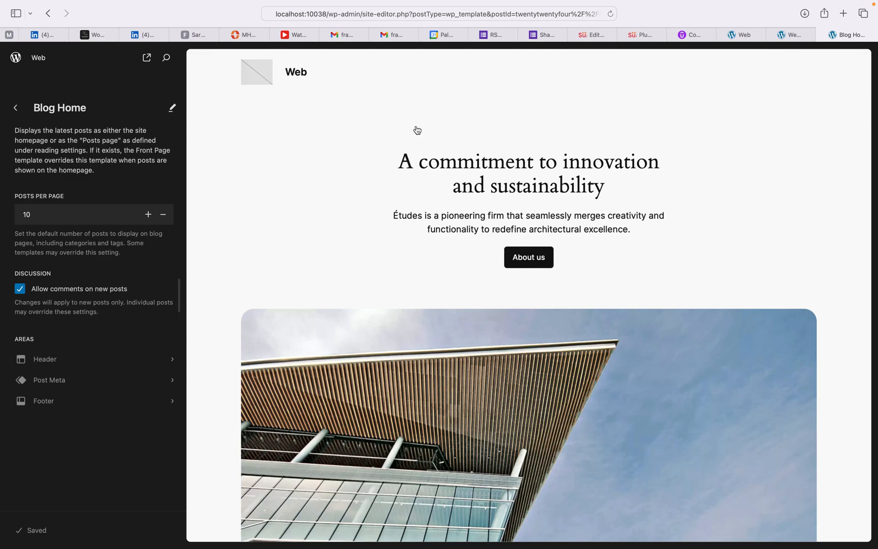
left_click(288, 72)
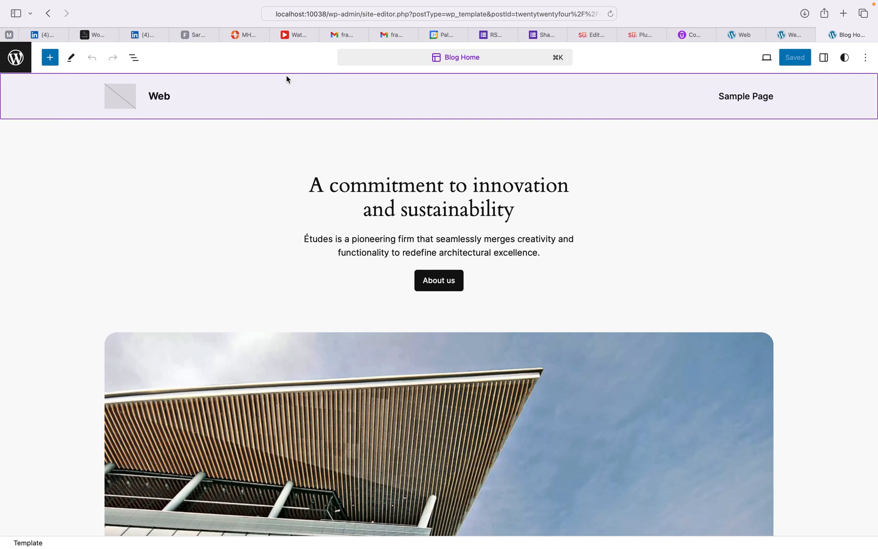
Step: Change the header site title from 'Web' to 'Ecommerce', undoing the accidental header deletion
left_click(150, 95)
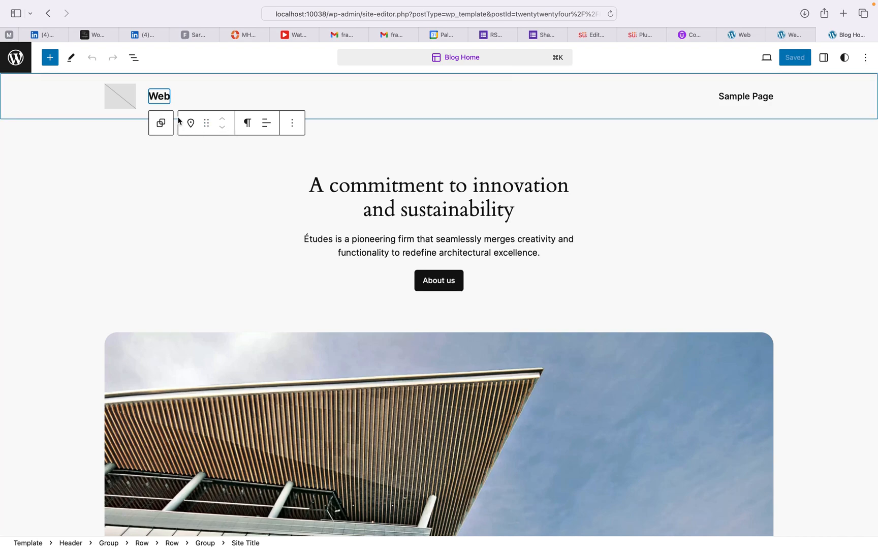
type("E")
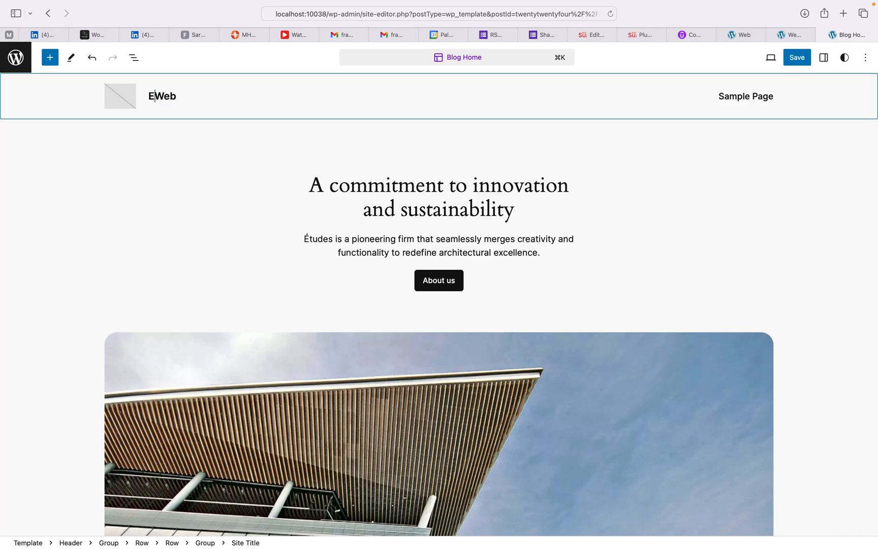
key("Right")
key("Right")
key("BackSpace")
key("BackSpace")
key("BackSpace")
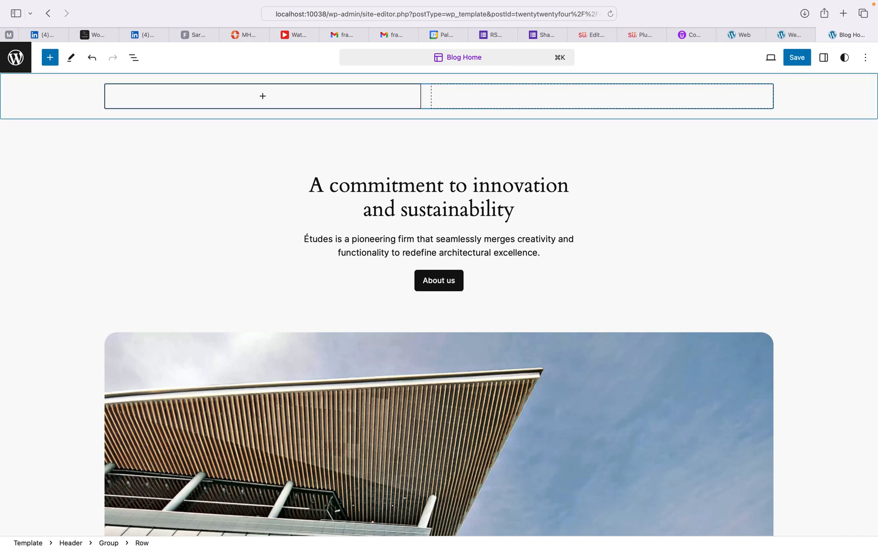
key("super+z")
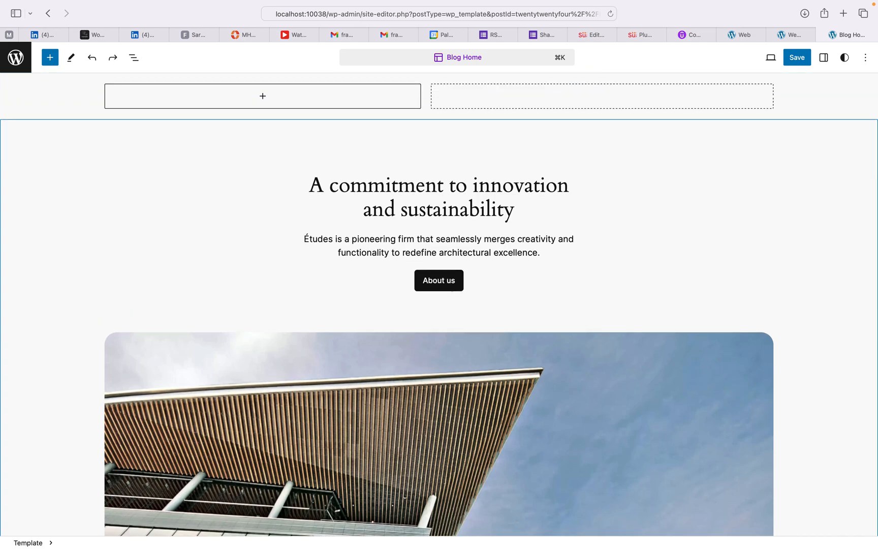
key("super+z")
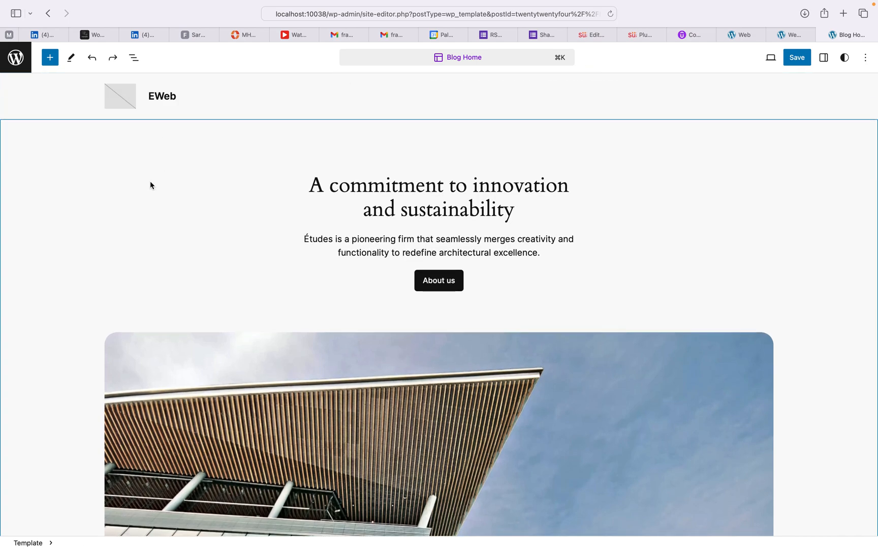
left_click(157, 99)
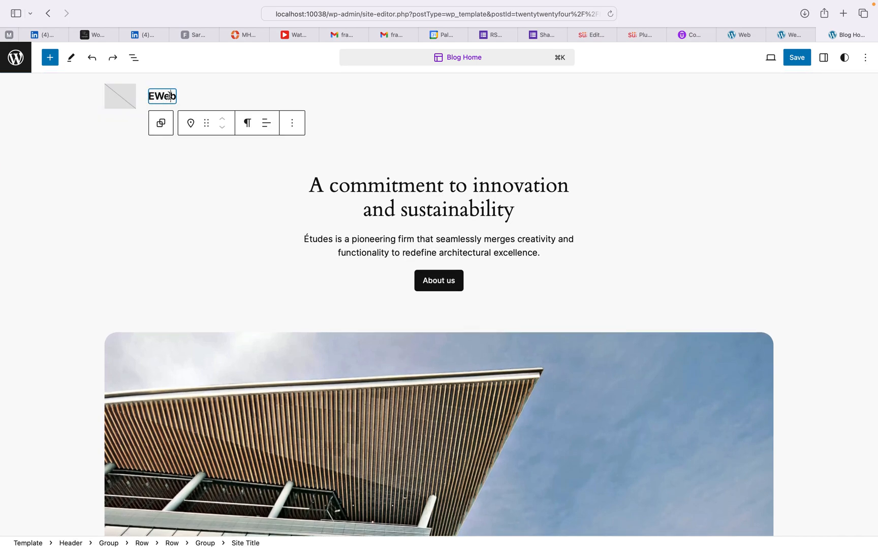
key("Right")
key("Right")
key("Right")
key("BackSpace")
key("BackSpace")
key("BackSpace")
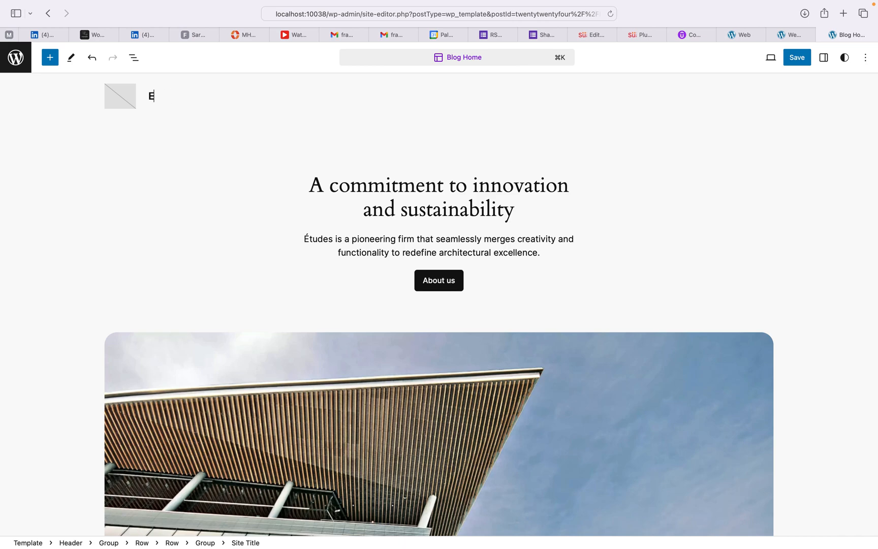
type("commerce")
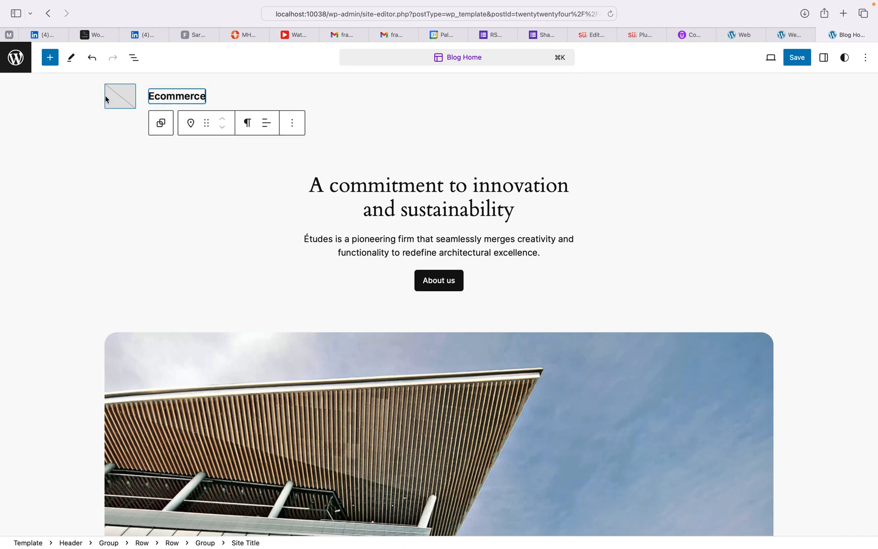
Step: Upload the Süafast screenshot Screenshot-2024-05-09-at-16.46.19.png from the Desktop for the site logo
left_click(118, 97)
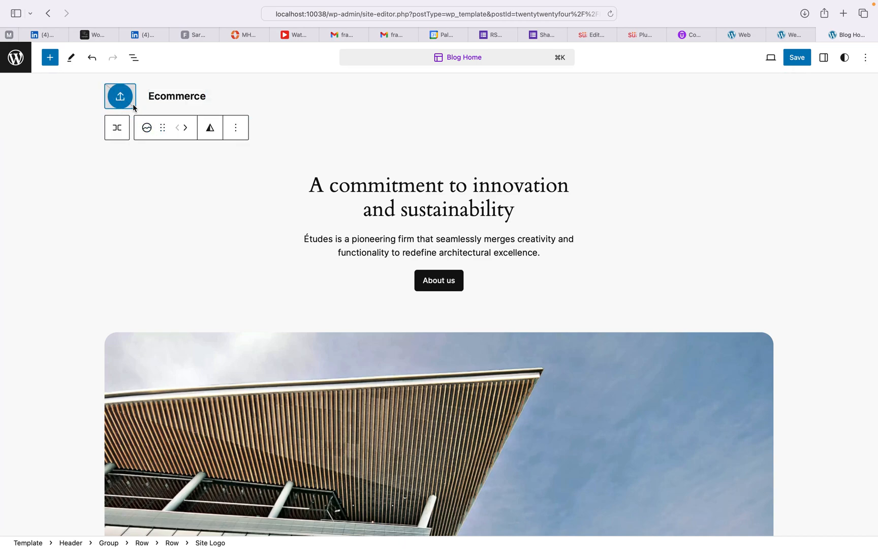
left_click(146, 129)
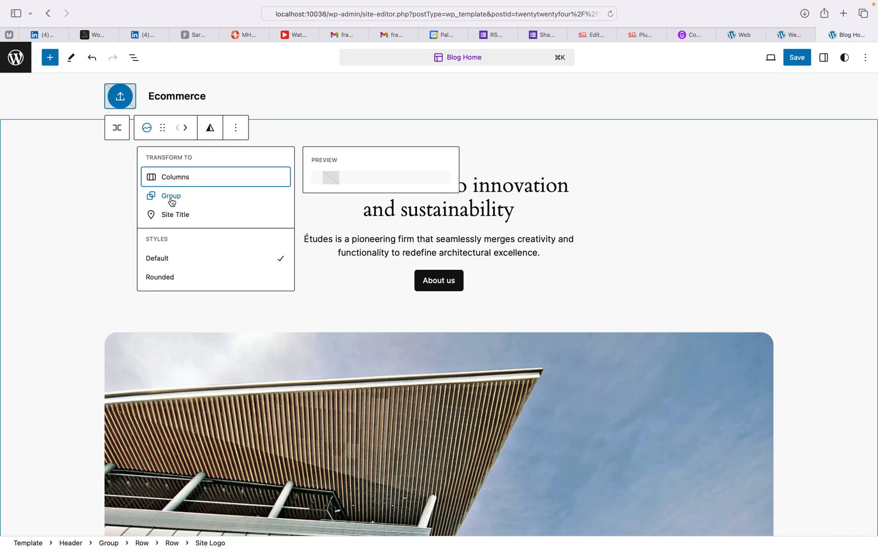
left_click(120, 99)
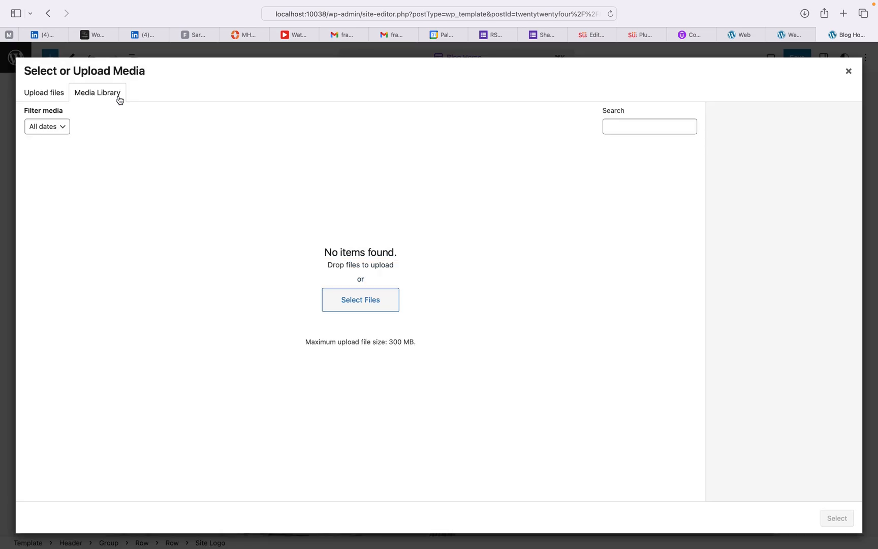
left_click(50, 92)
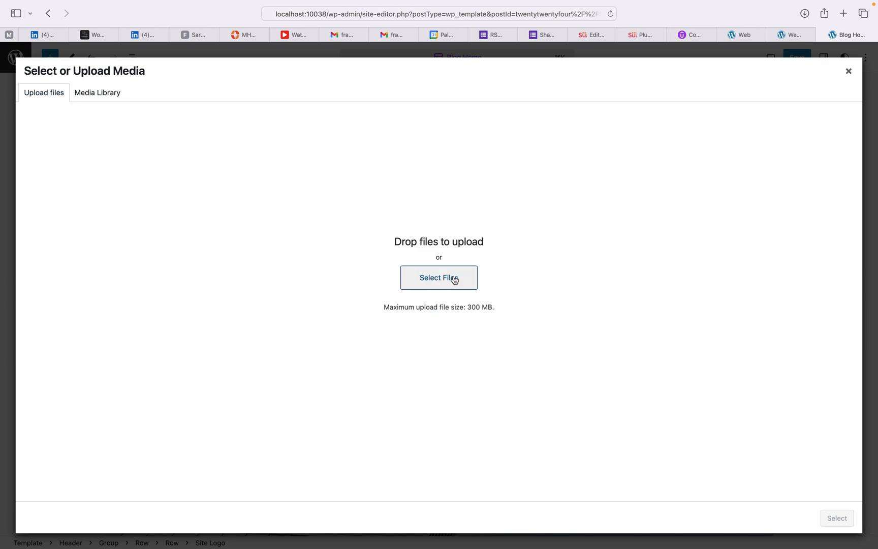
left_click(454, 280)
left_click(264, 211)
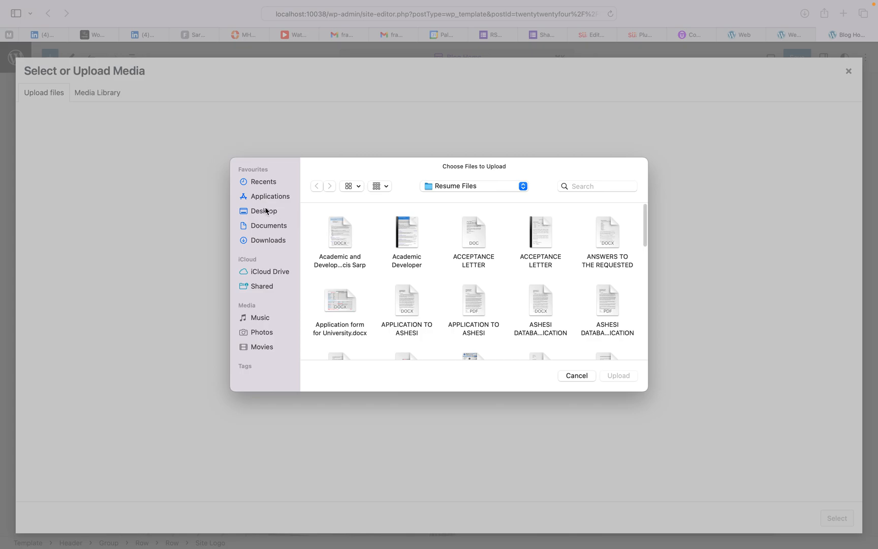
scroll(449, 292, "down", 5)
scroll(449, 292, "down", 10)
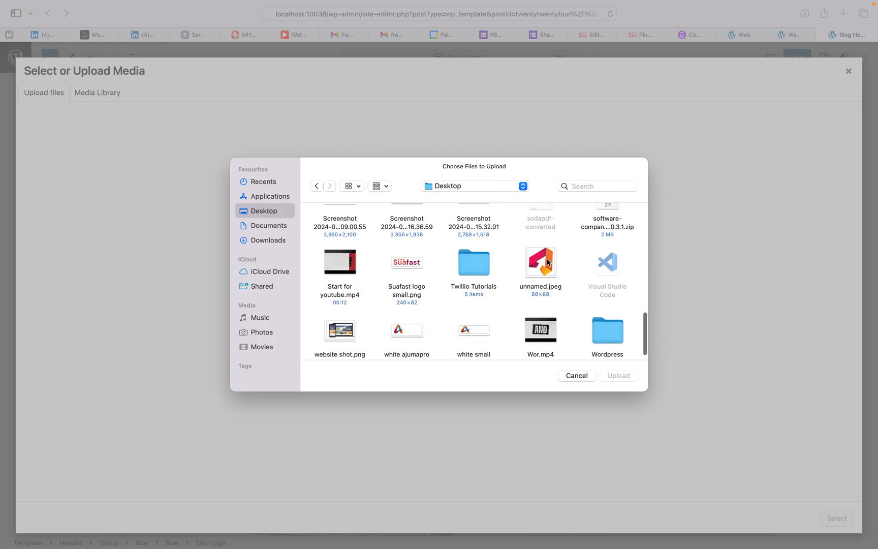
scroll(547, 261, "up", 5)
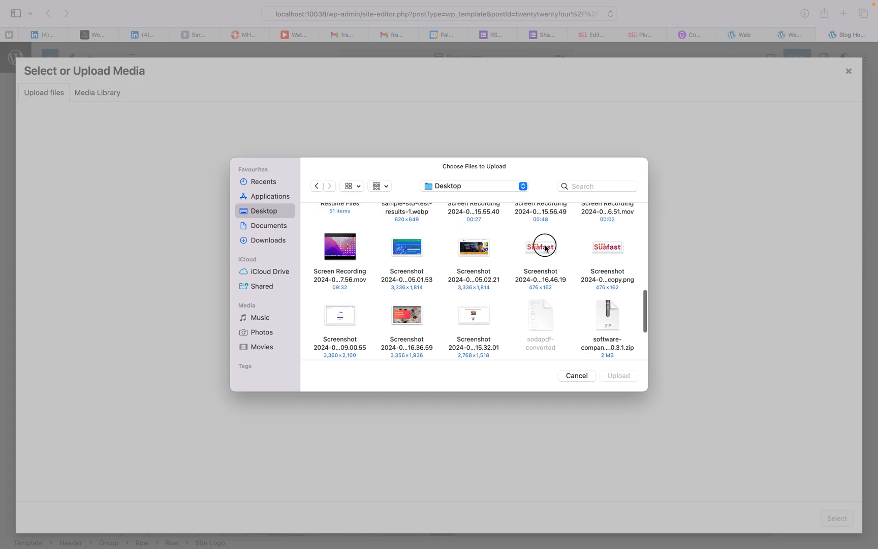
left_click(546, 248)
left_click(619, 376)
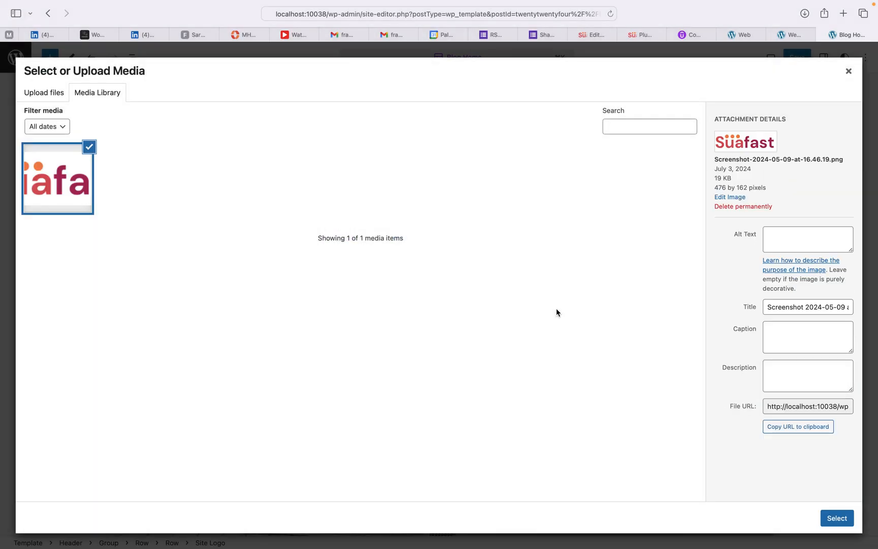
Step: Set the Süafast image as the site logo, enlarge it, and delete the 'Ecommerce' title text
left_click(837, 518)
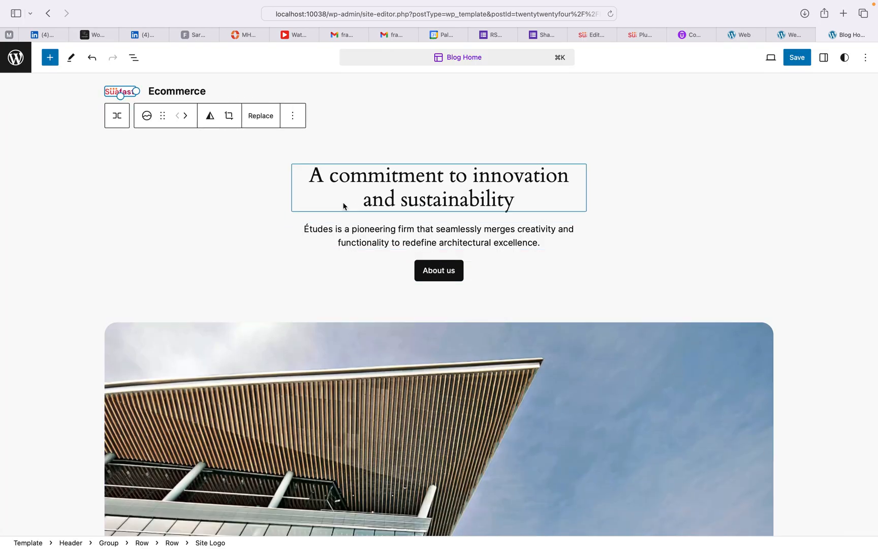
left_click_drag(138, 89, 172, 94)
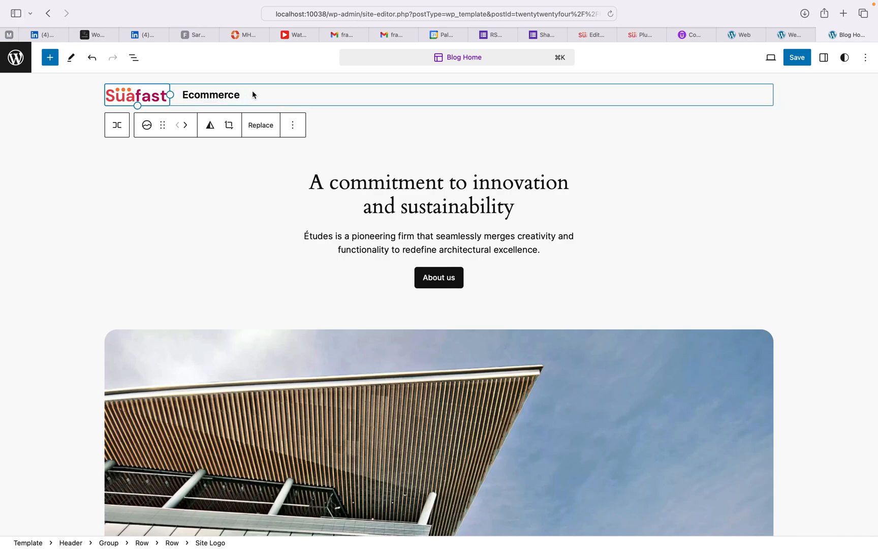
left_click(222, 97)
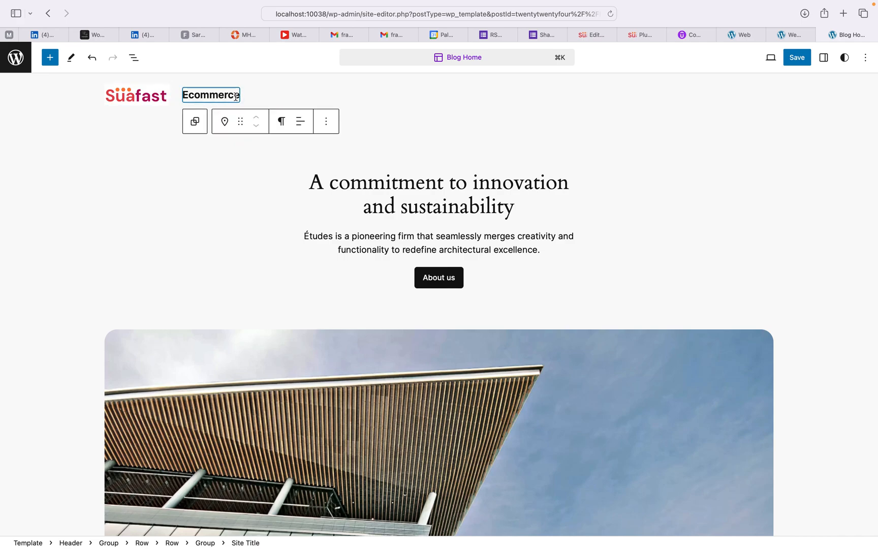
left_click(238, 96)
key("BackSpace")
key("BackSpace")
key("BackSpace")
key("BackSpace")
key("BackSpace")
key("BackSpace")
key("BackSpace")
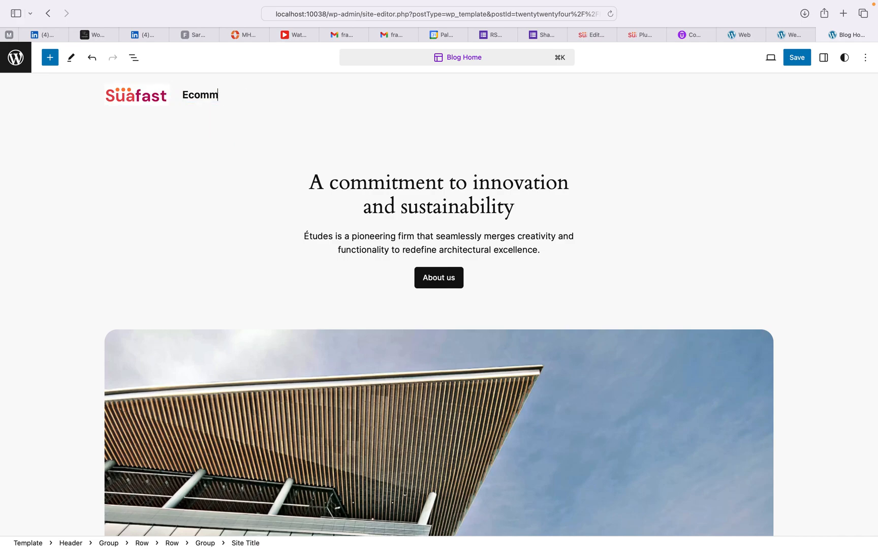
key("BackSpace")
key("BackSpace")
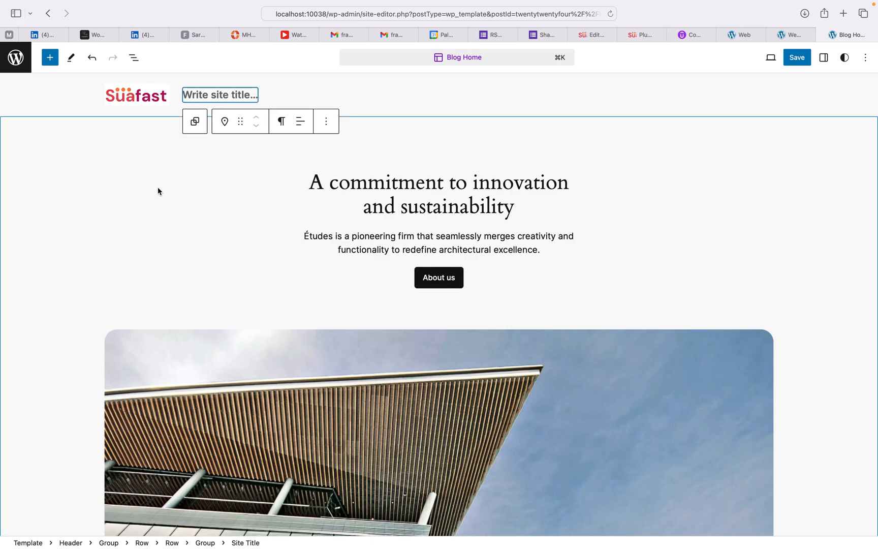
left_click(158, 186)
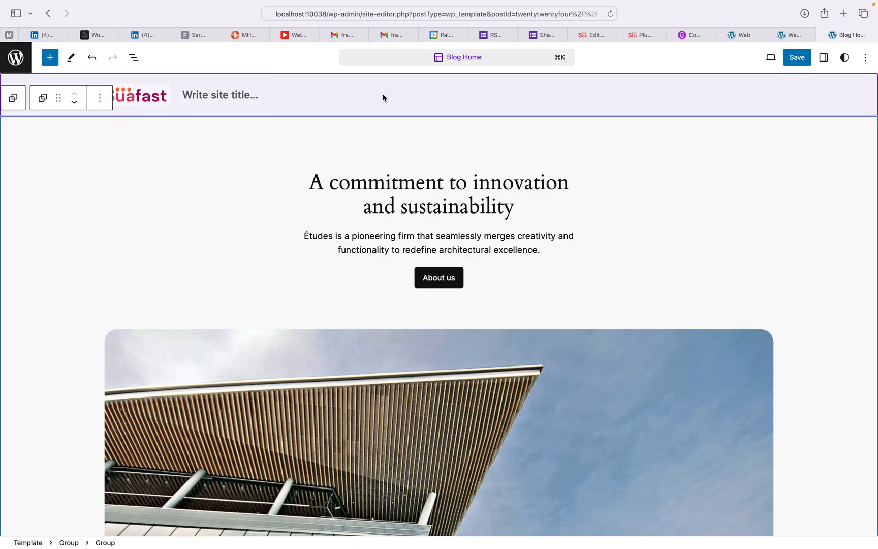
left_click(471, 96)
left_click(516, 137)
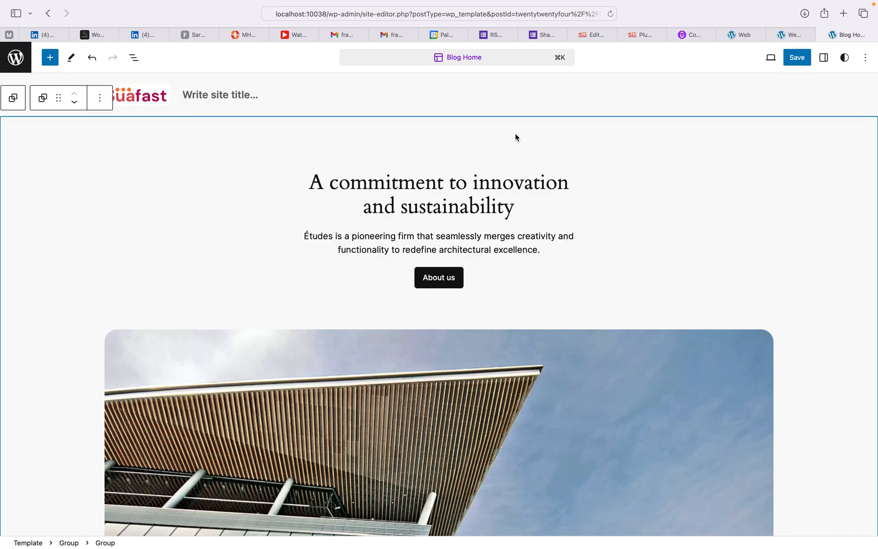
left_click(534, 104)
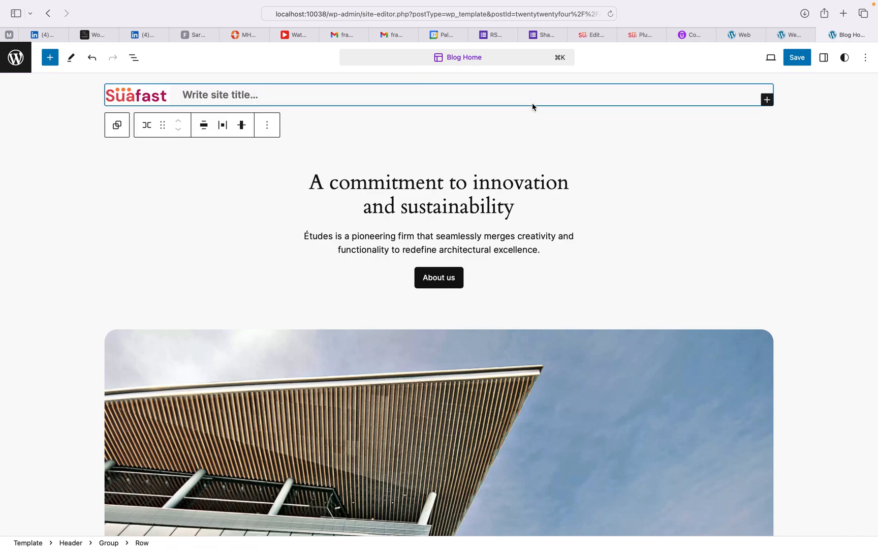
left_click(472, 93)
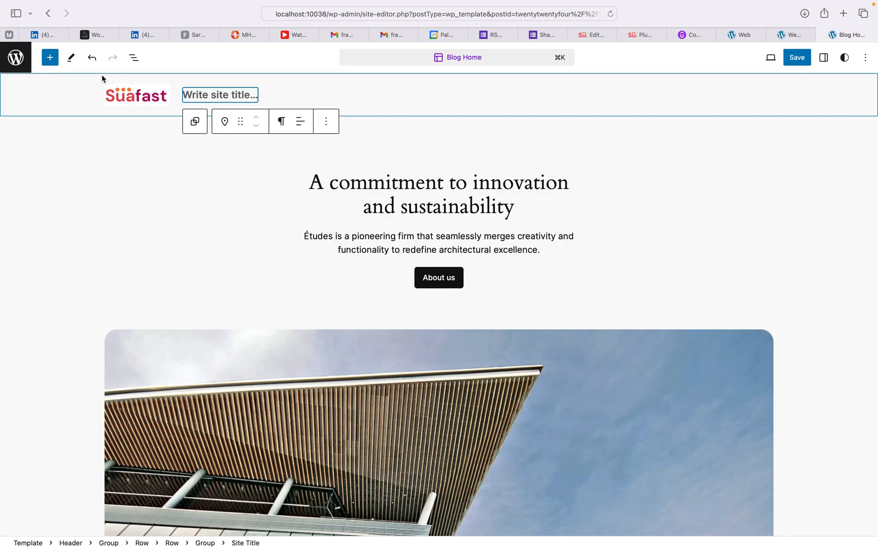
Step: Search blocks for 'menu' and install the Classic Menu Block into the header
left_click(50, 58)
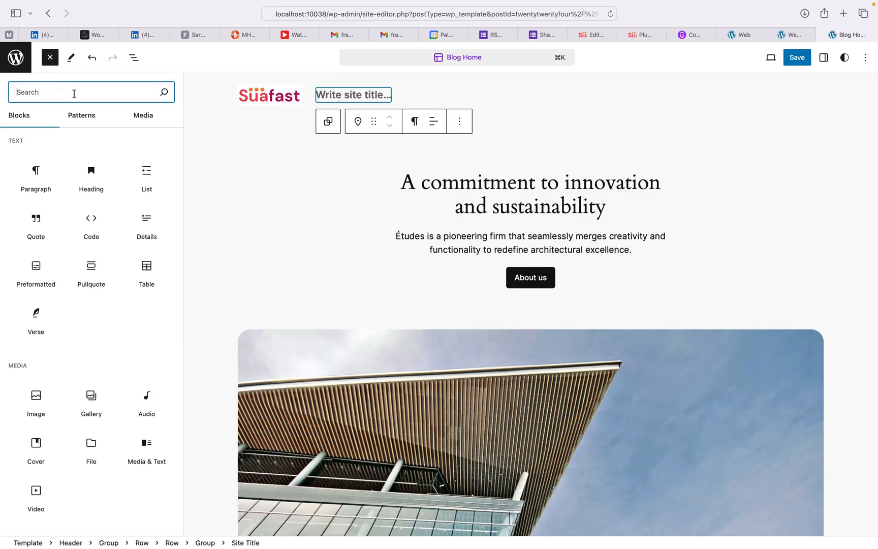
type("menu")
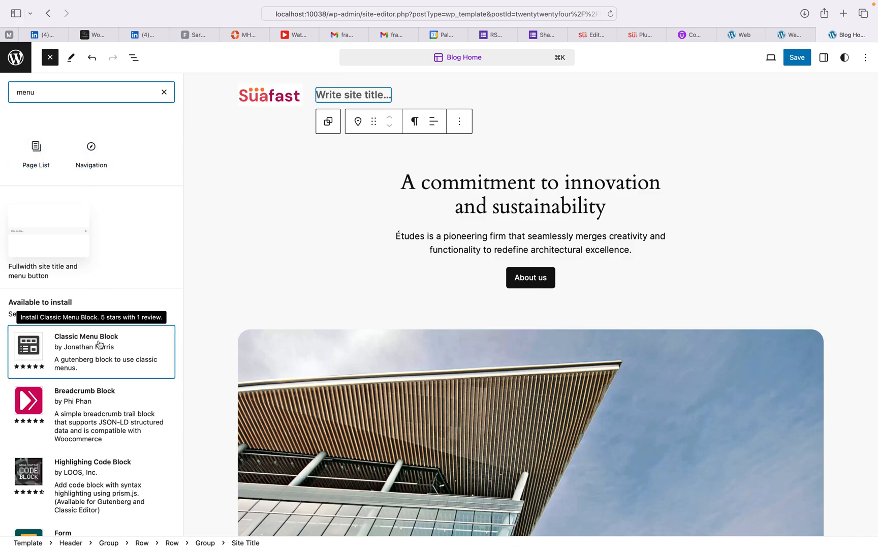
mouse_move(95, 152)
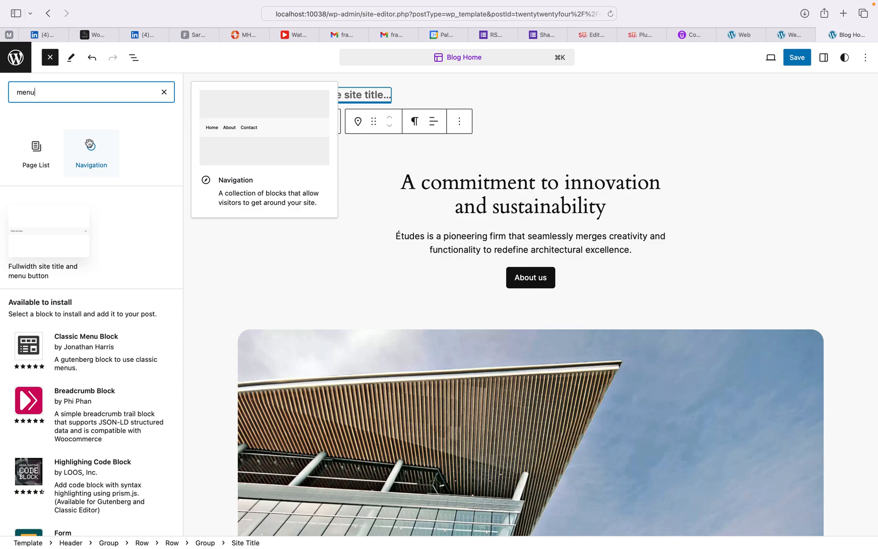
left_click(69, 347)
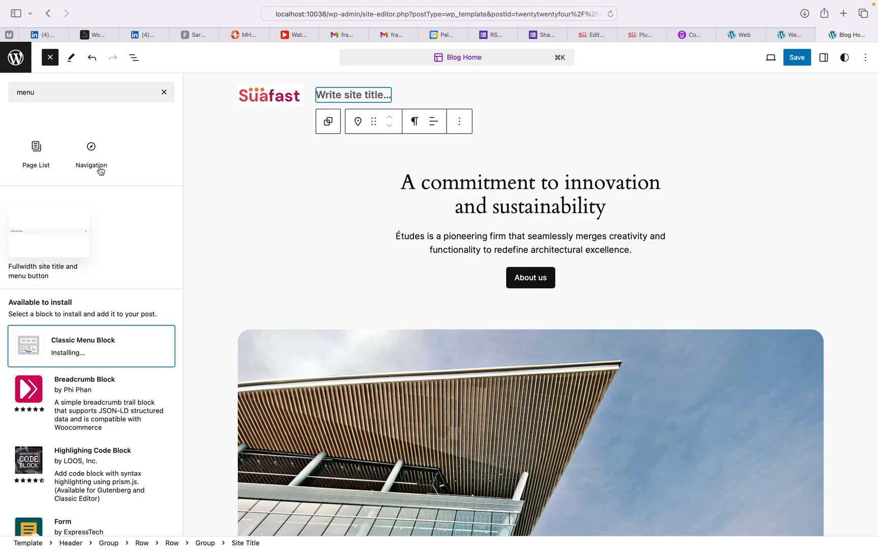
left_click(131, 93)
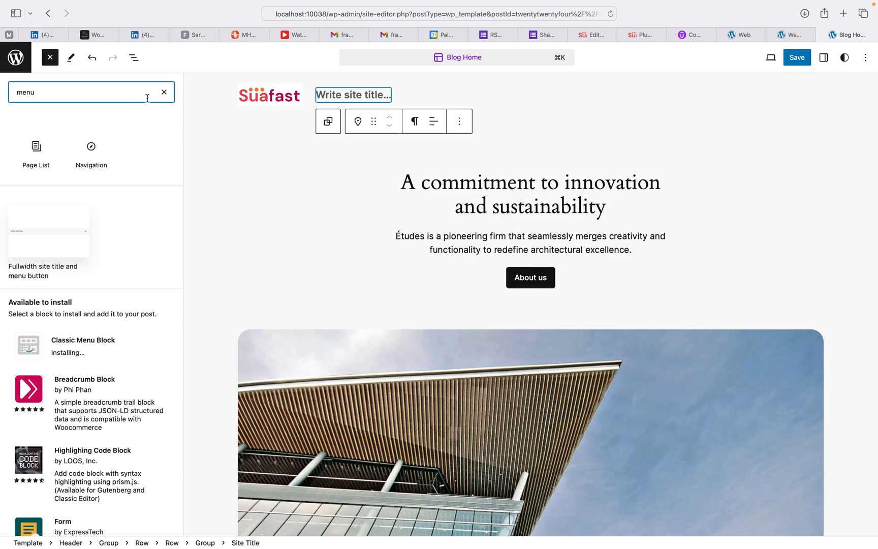
key("BackSpace")
key("BackSpace")
key("BackSpace")
key("BackSpace")
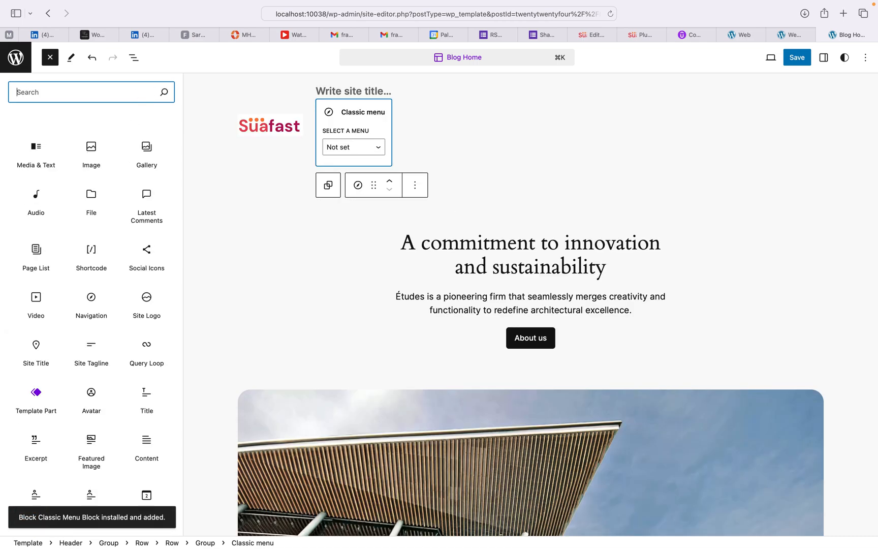
Step: Insert a Header part, blank template part and dark-background header pattern, then undo the pattern
type("header")
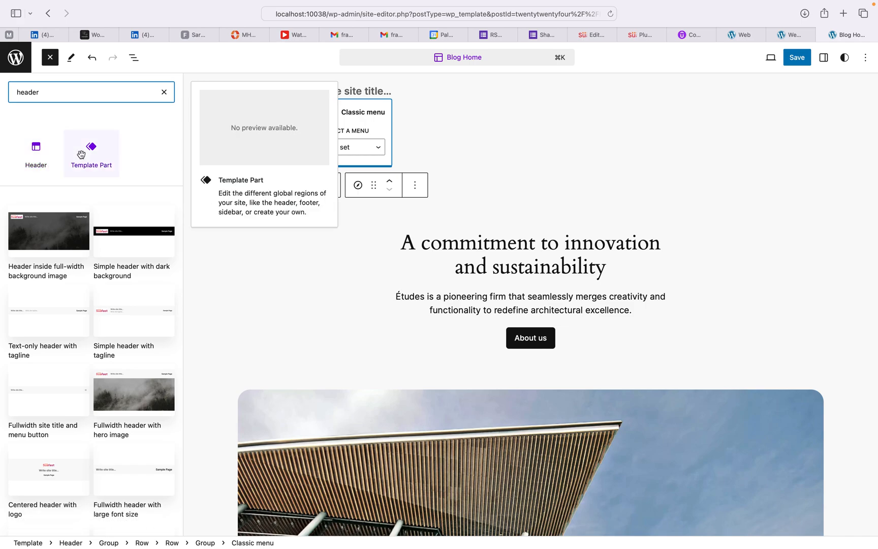
left_click(45, 165)
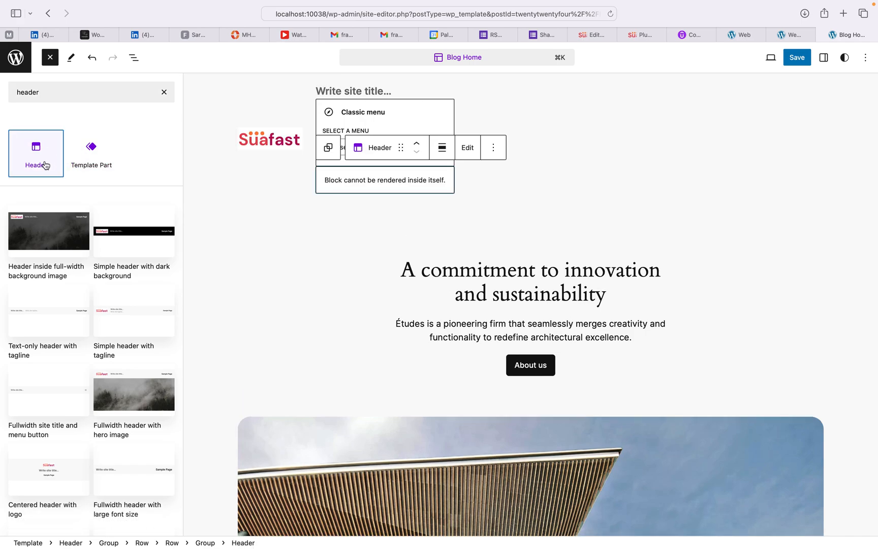
left_click(89, 163)
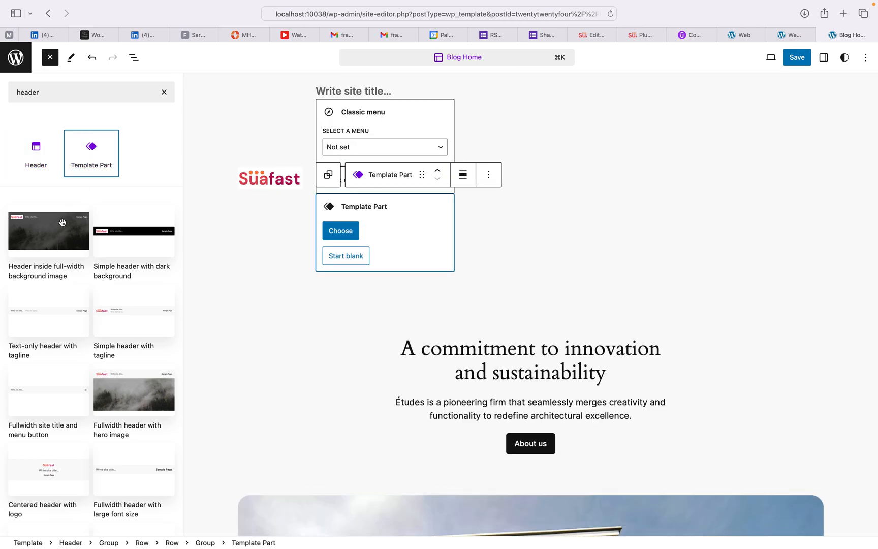
left_click(107, 235)
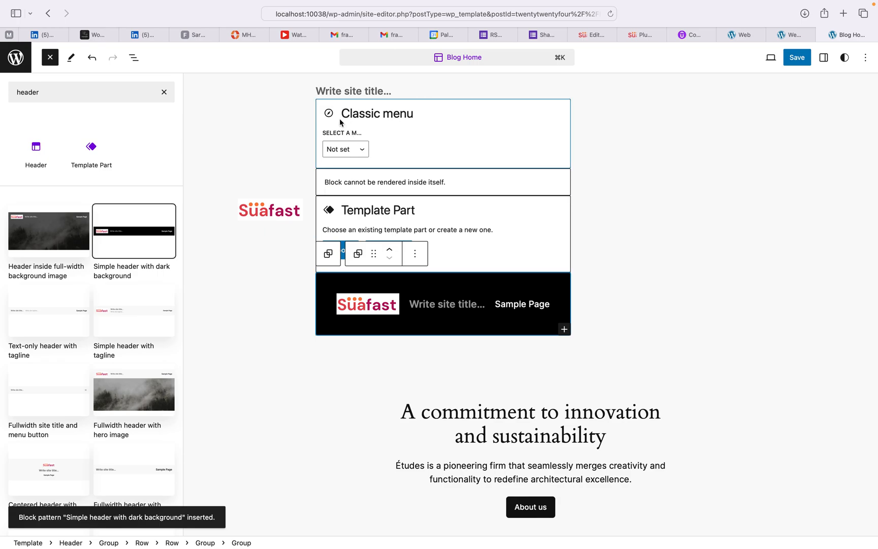
left_click(460, 137)
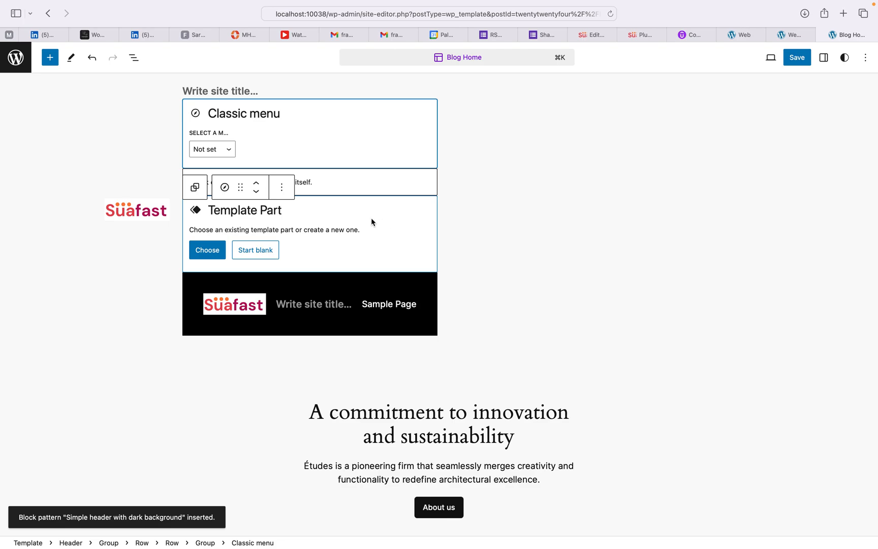
key("super+z")
Step: Undo the blank template part and insert the 'Simple header with dark background' pattern
key("super+z")
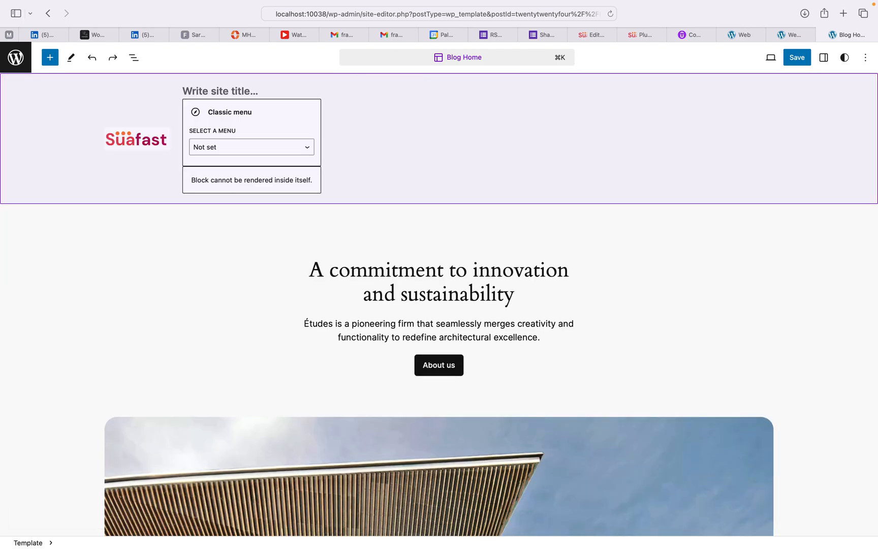
key("super+z")
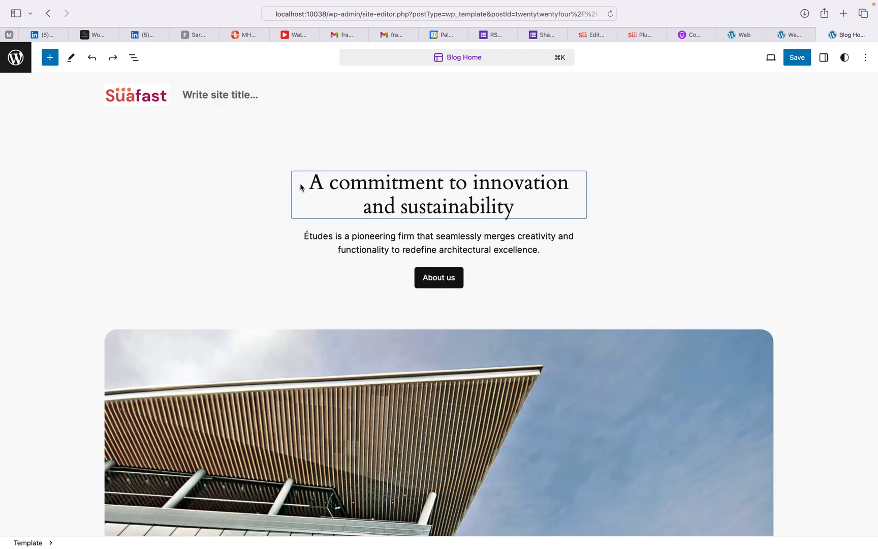
left_click(49, 61)
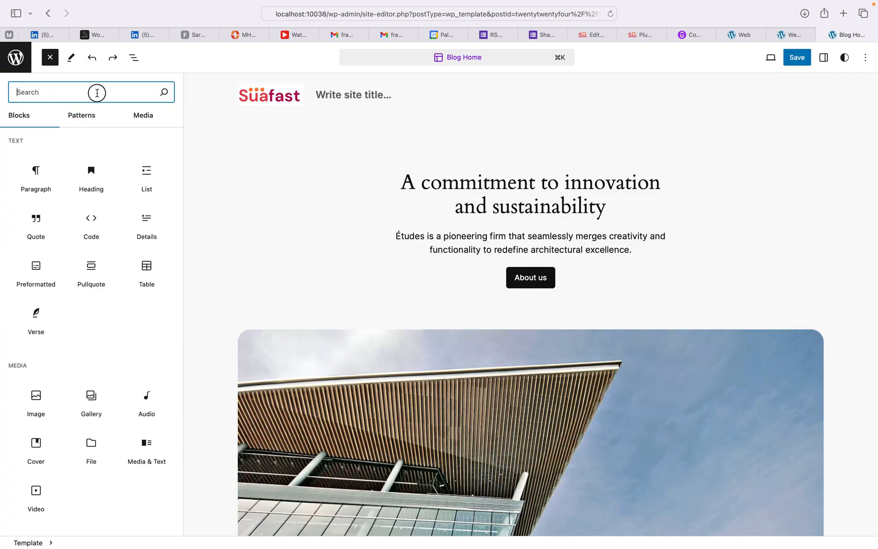
type("header")
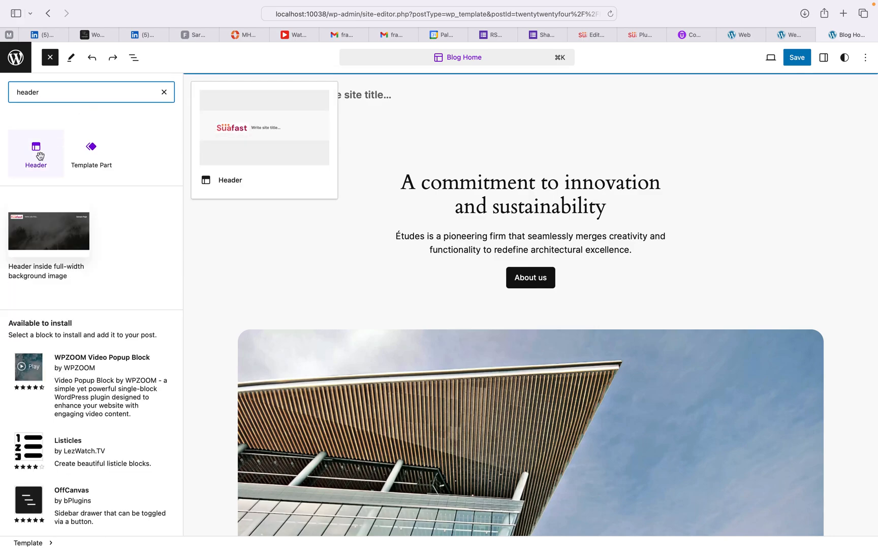
left_click(128, 243)
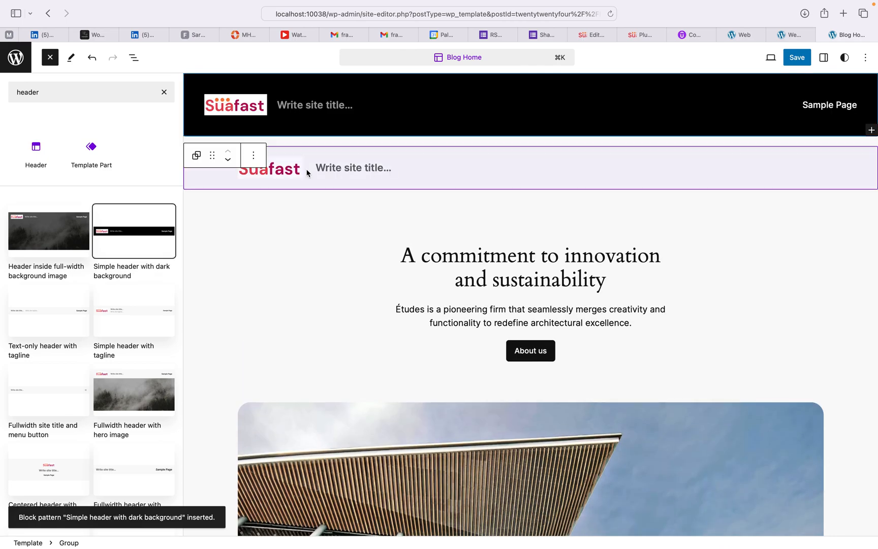
Step: Delete the old header from the Blog Home template
left_click(306, 172)
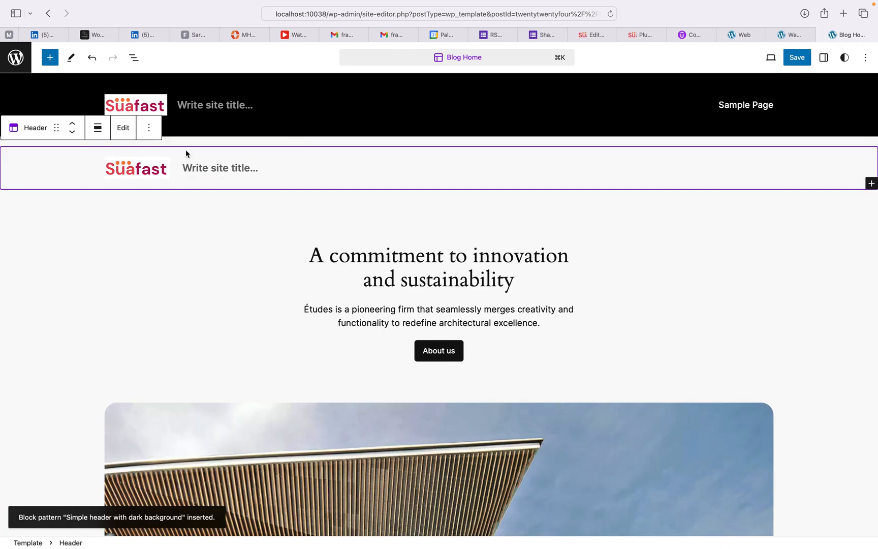
left_click(148, 130)
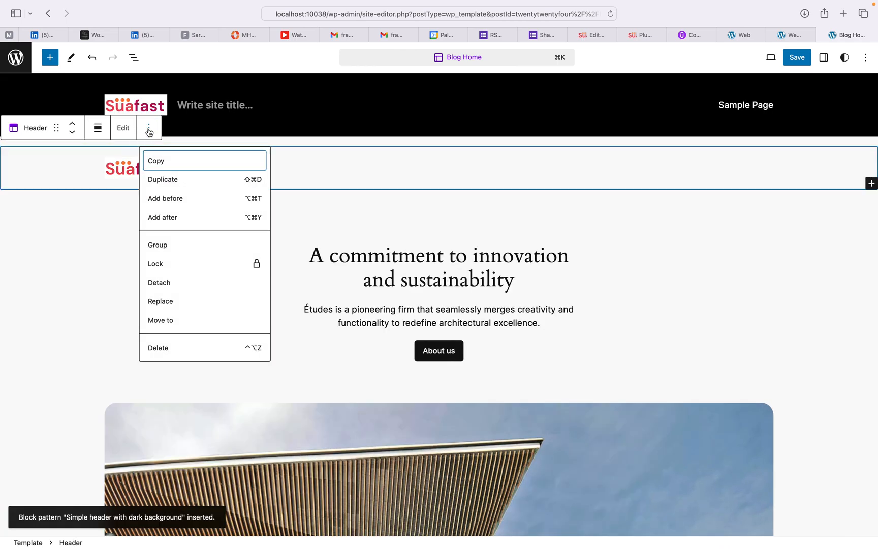
left_click(157, 349)
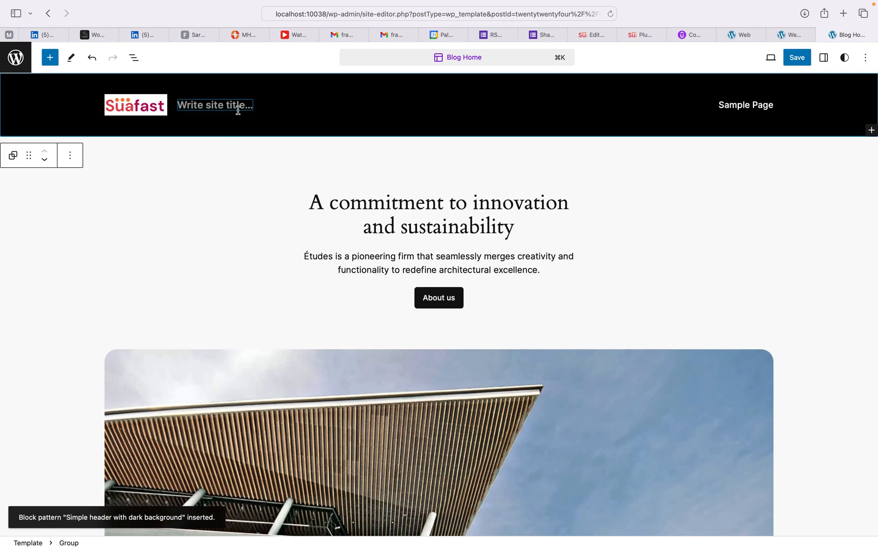
Step: Add a 'Download' button to the header navigation
left_click(743, 105)
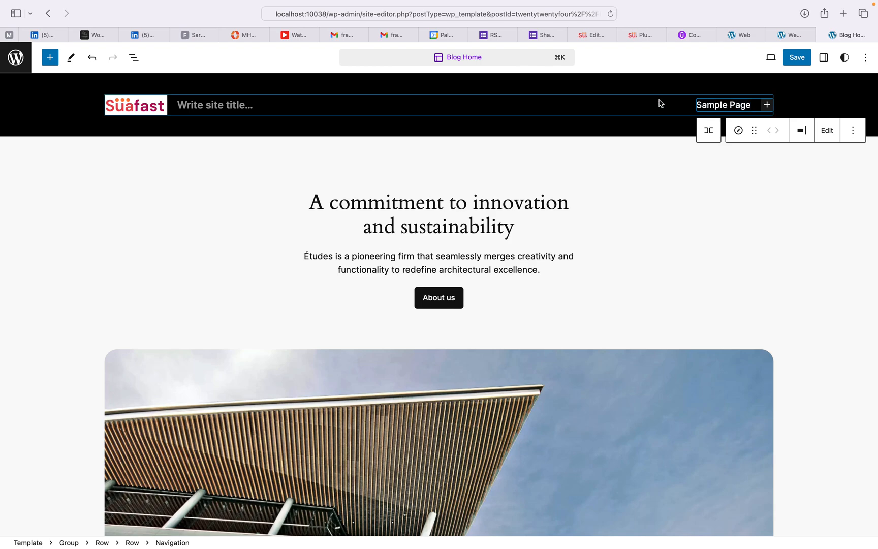
left_click(768, 105)
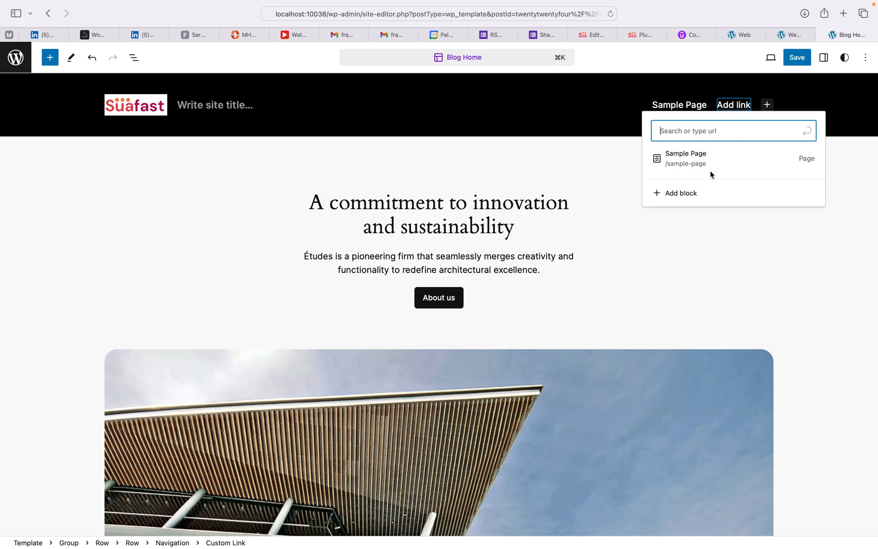
left_click(684, 196)
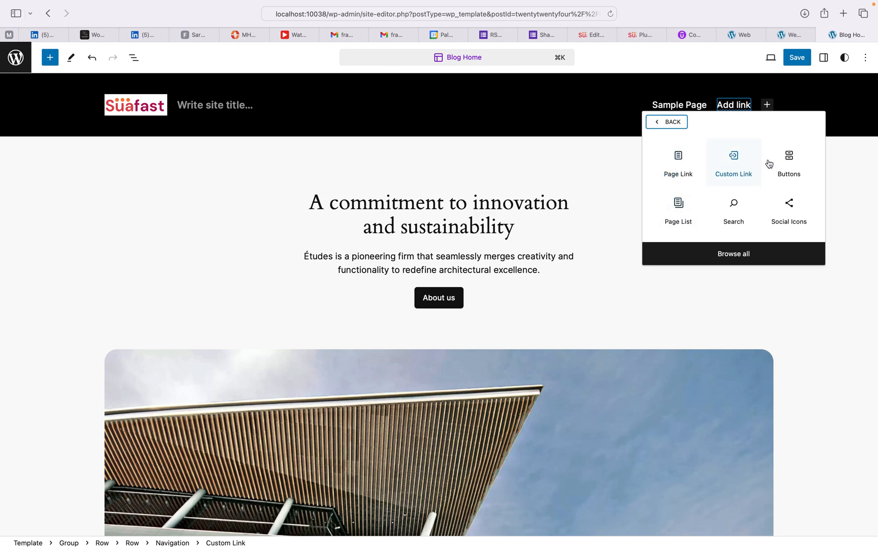
left_click(791, 162)
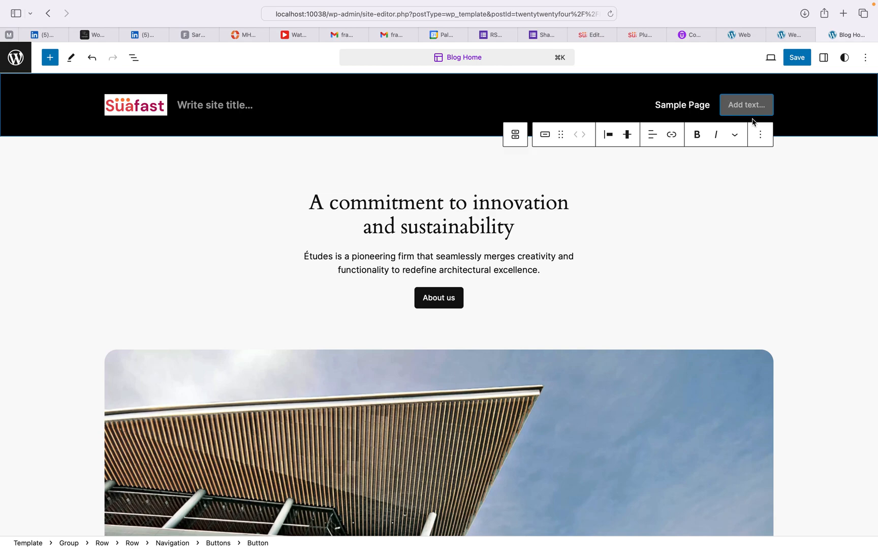
type("Dow")
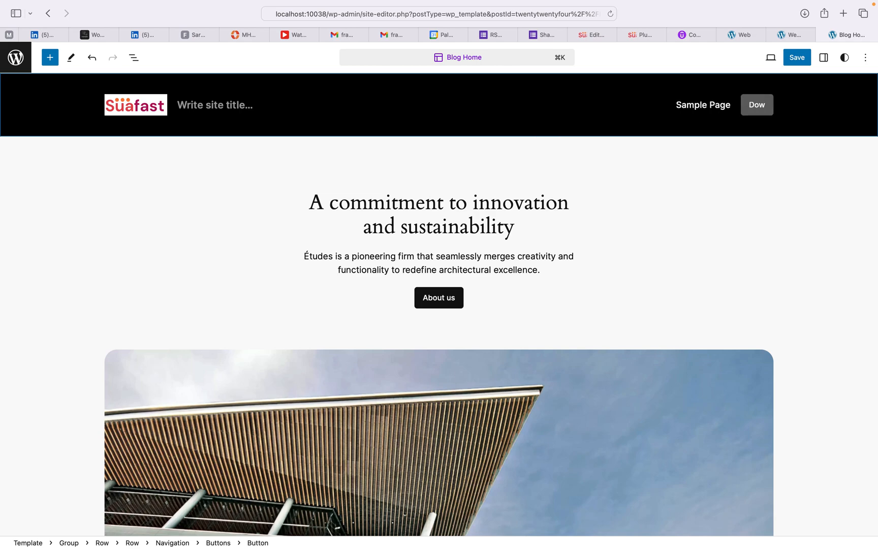
type("nload")
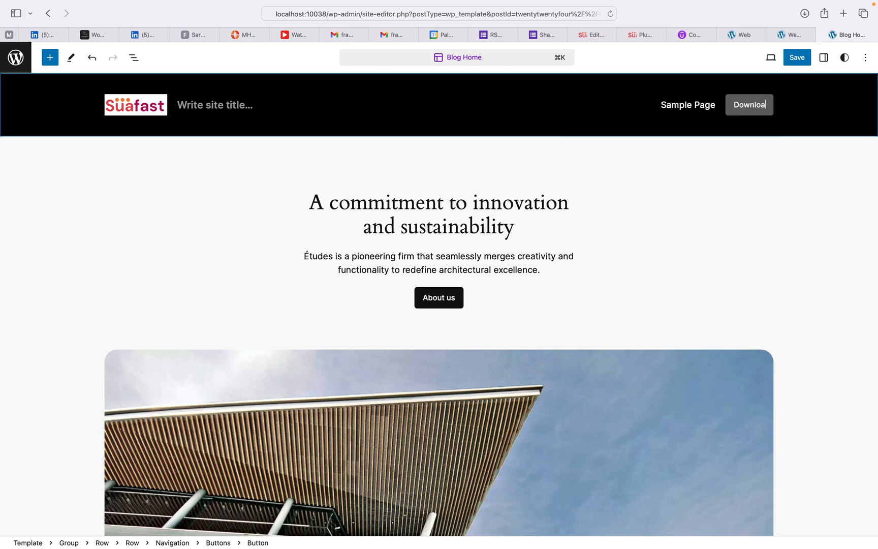
left_click(800, 207)
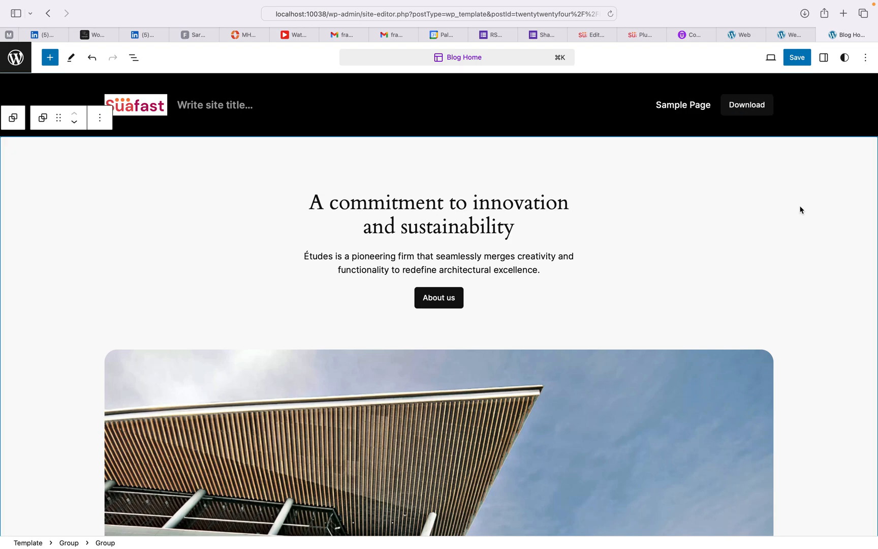
Step: Add a 'Blog' link to the header navigation
left_click(736, 105)
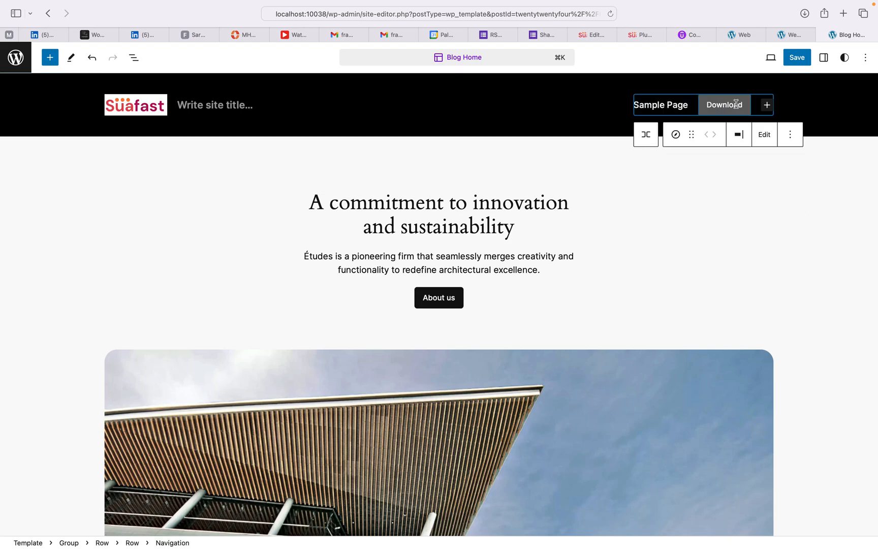
left_click(767, 106)
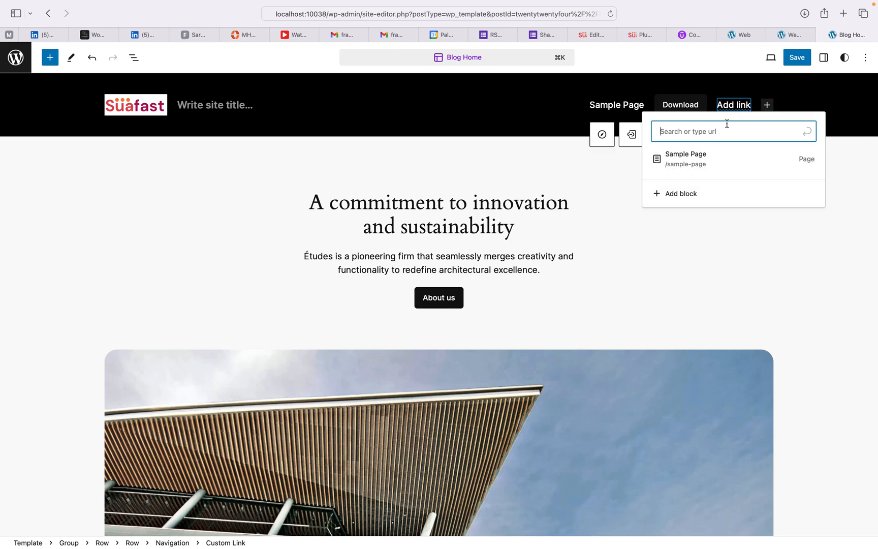
type("Blog")
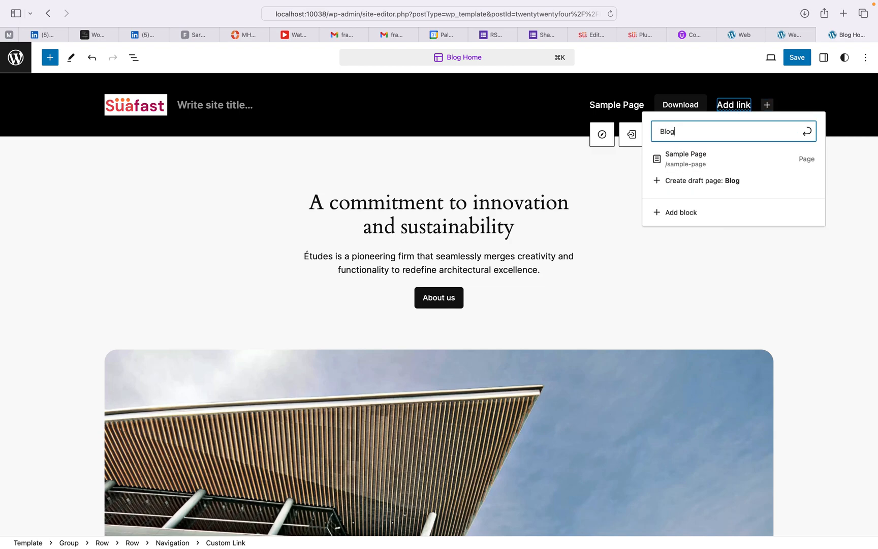
key("Return")
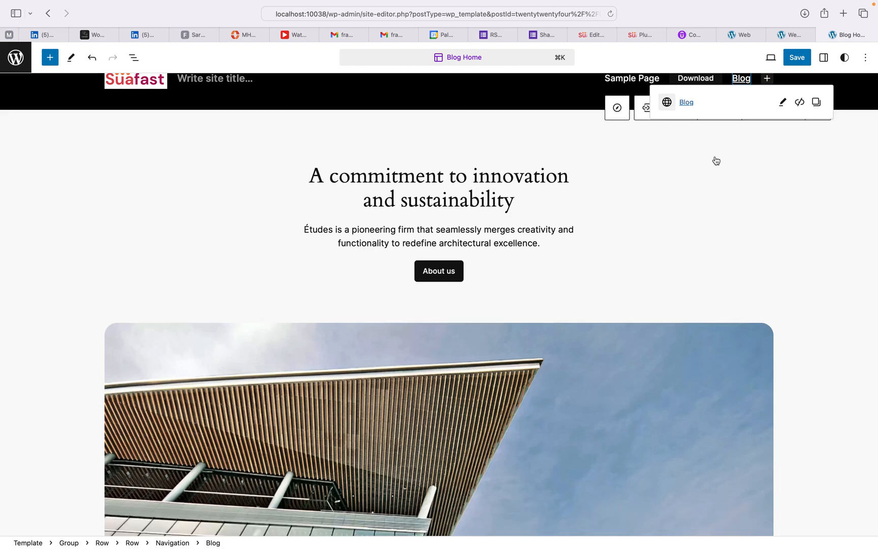
left_click(628, 151)
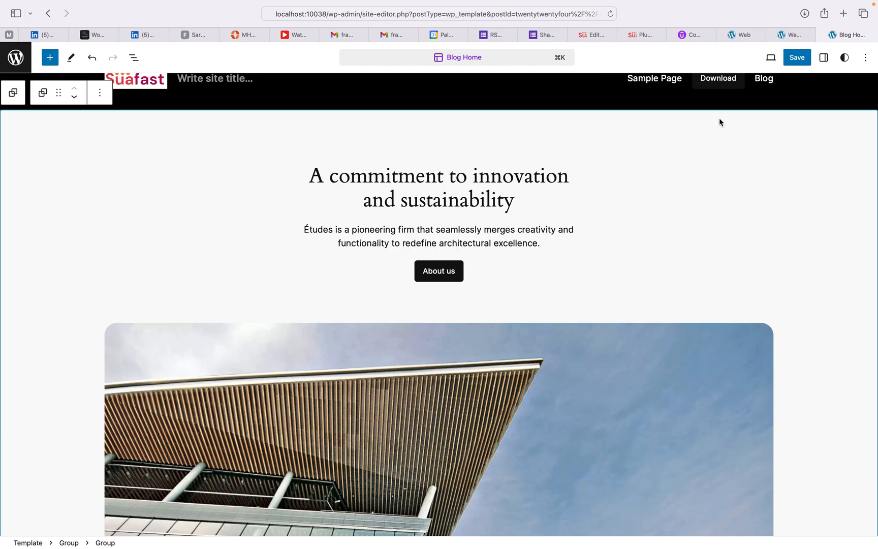
scroll(719, 122, "up", 1)
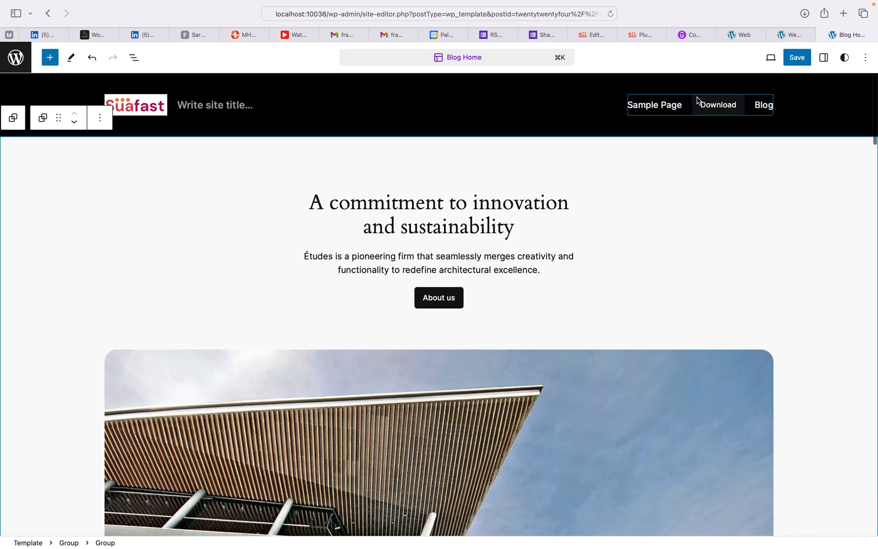
left_click(703, 112)
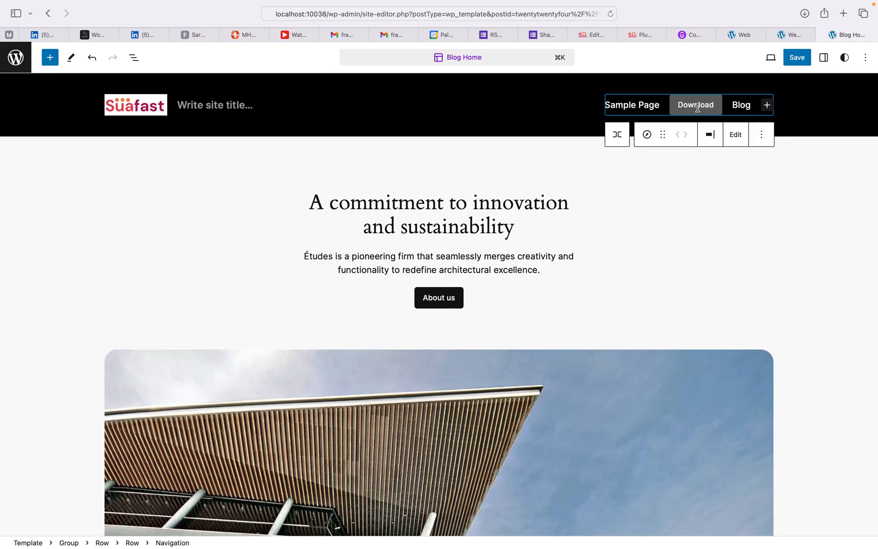
Step: Make the Download button text bold and switch the button to the Outline style
left_click(641, 108)
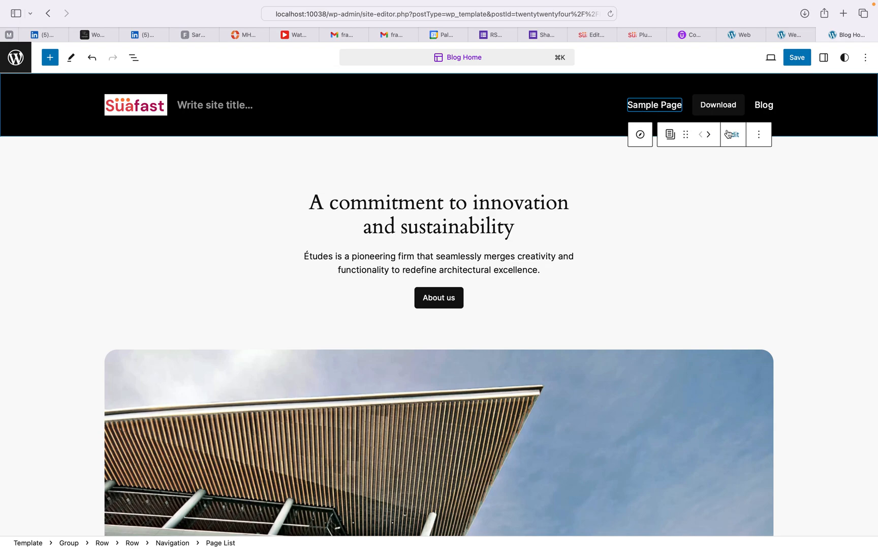
left_click(726, 111)
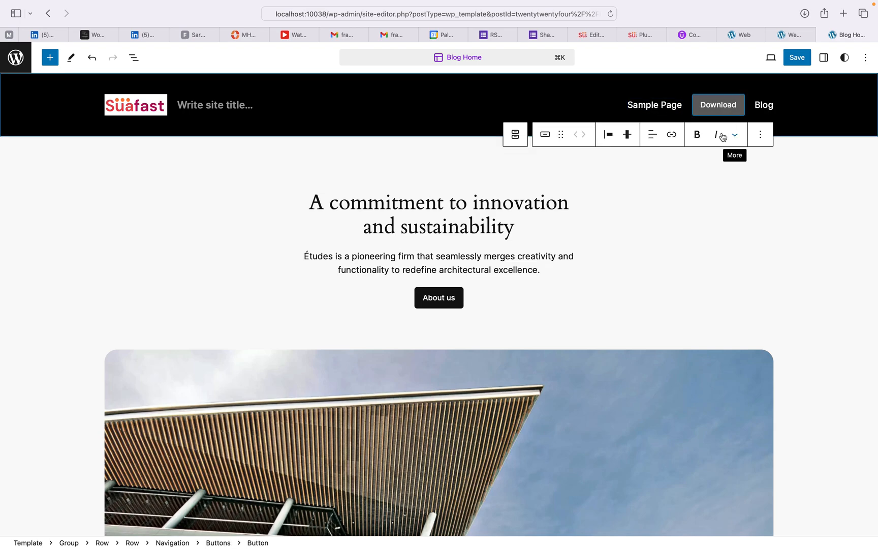
left_click(699, 135)
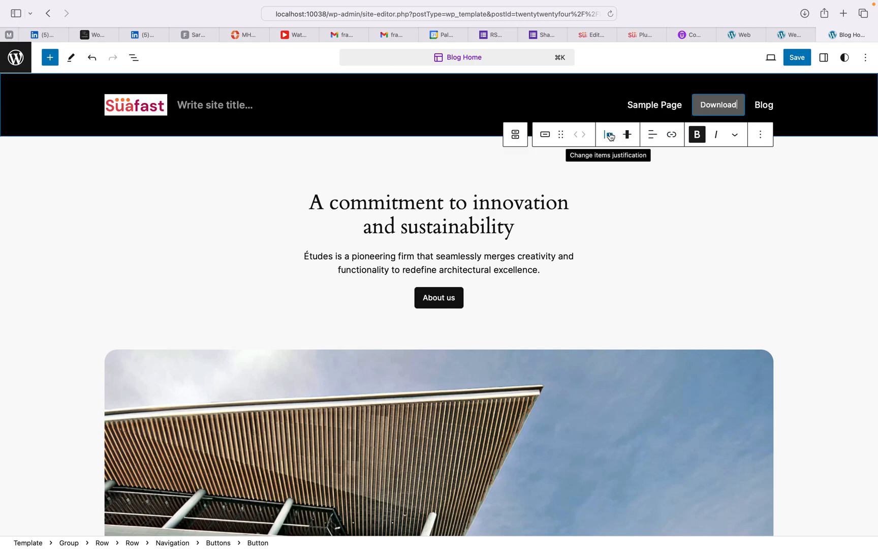
left_click(544, 135)
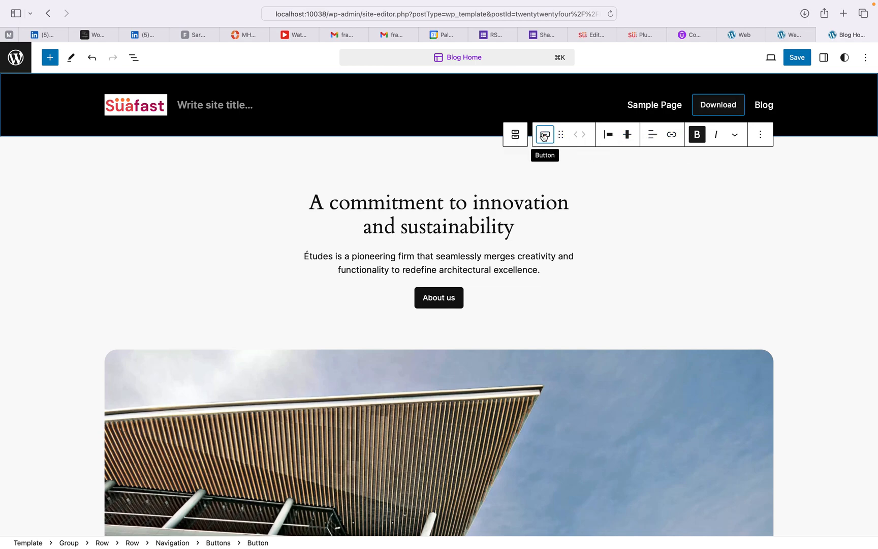
left_click(568, 203)
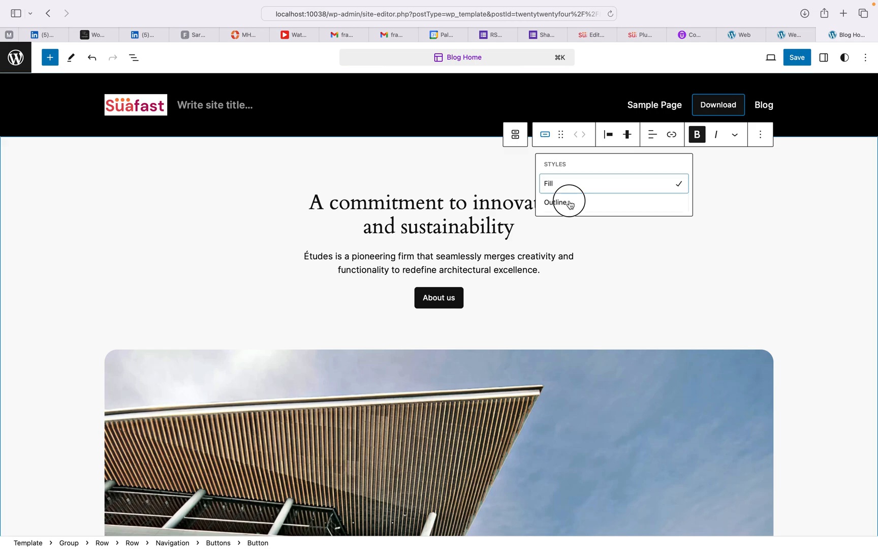
left_click(699, 190)
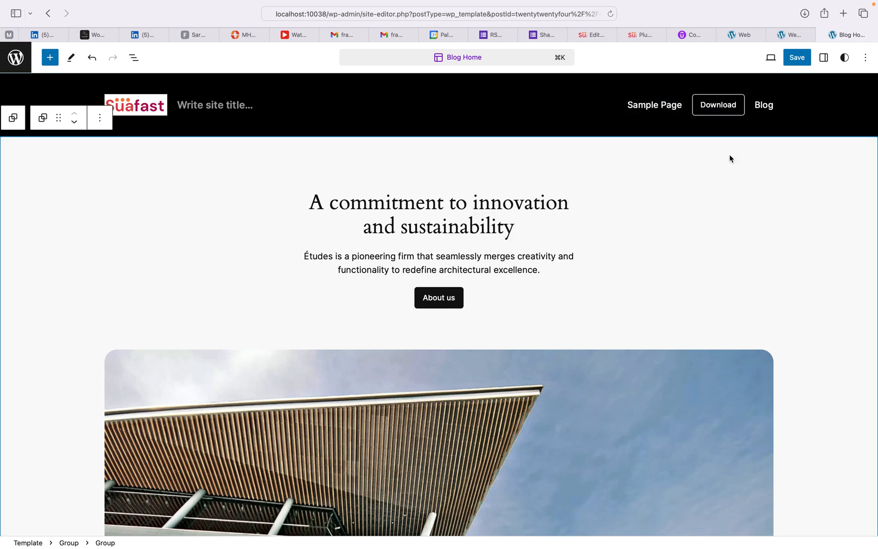
left_click(718, 111)
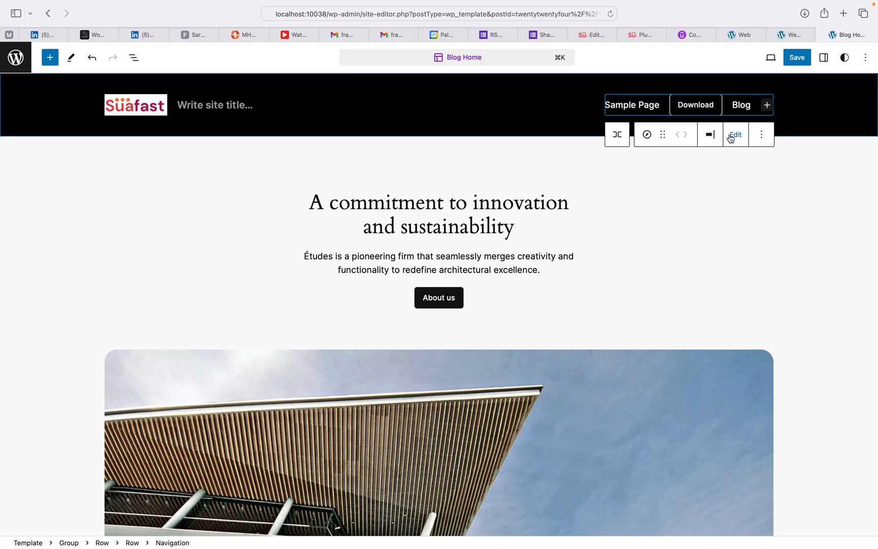
Step: Open the header navigation on its own, select Blog, and save all four pending site changes
left_click(732, 135)
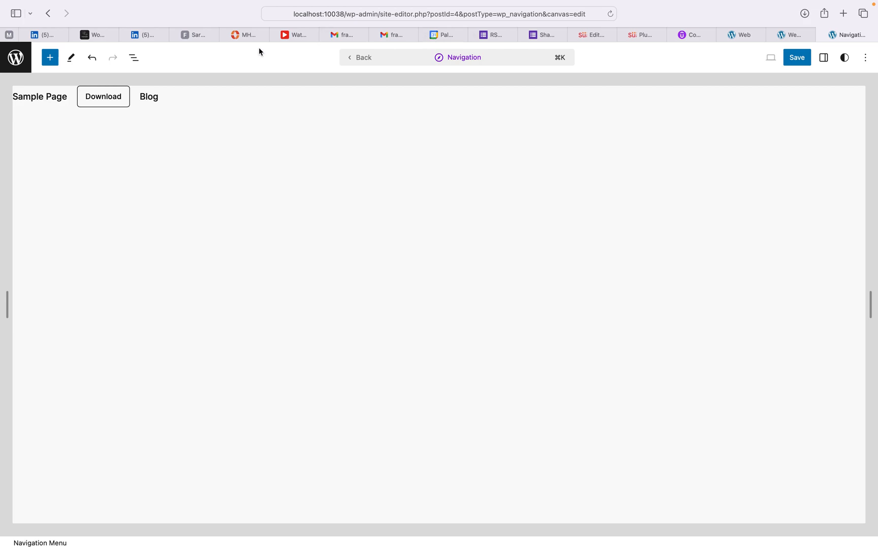
left_click(149, 98)
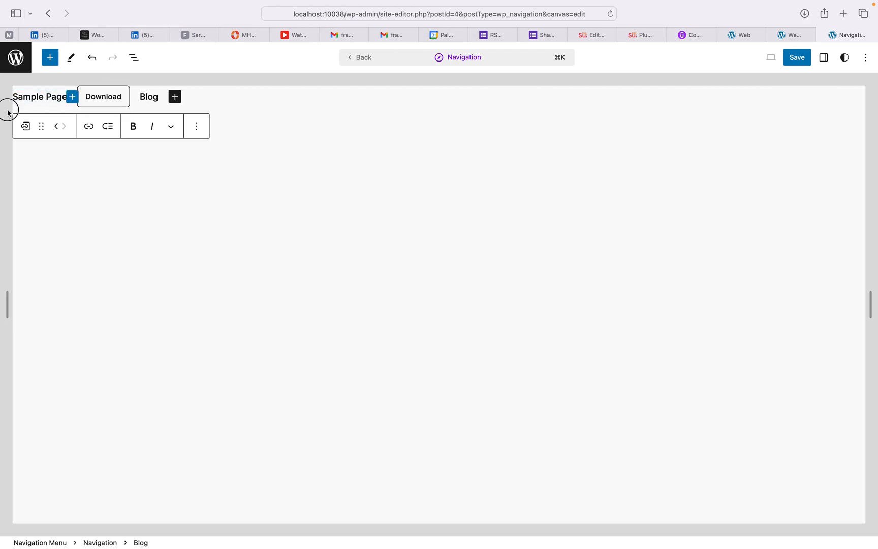
left_click(796, 59)
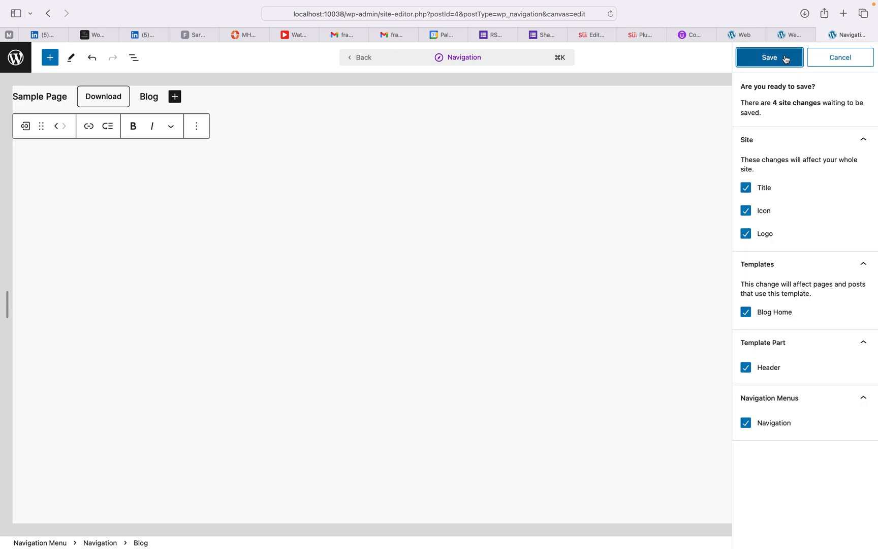
left_click(787, 59)
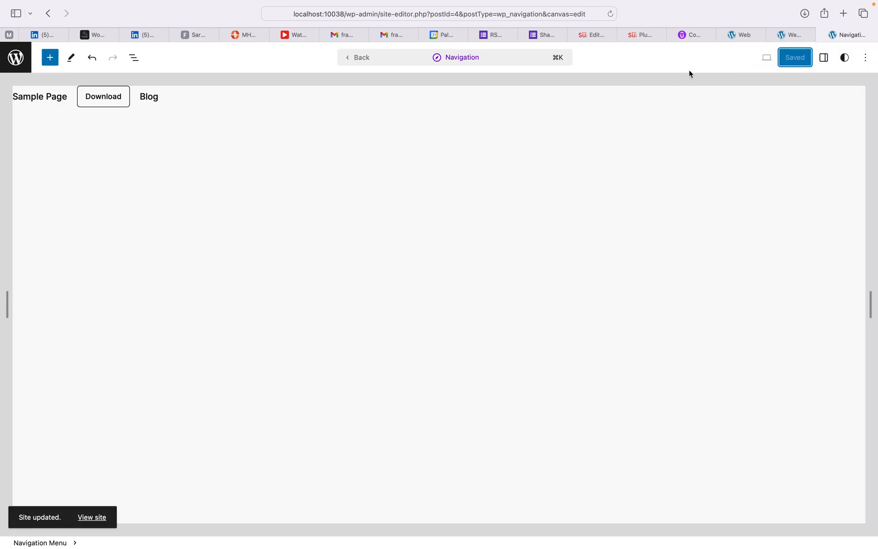
left_click(88, 517)
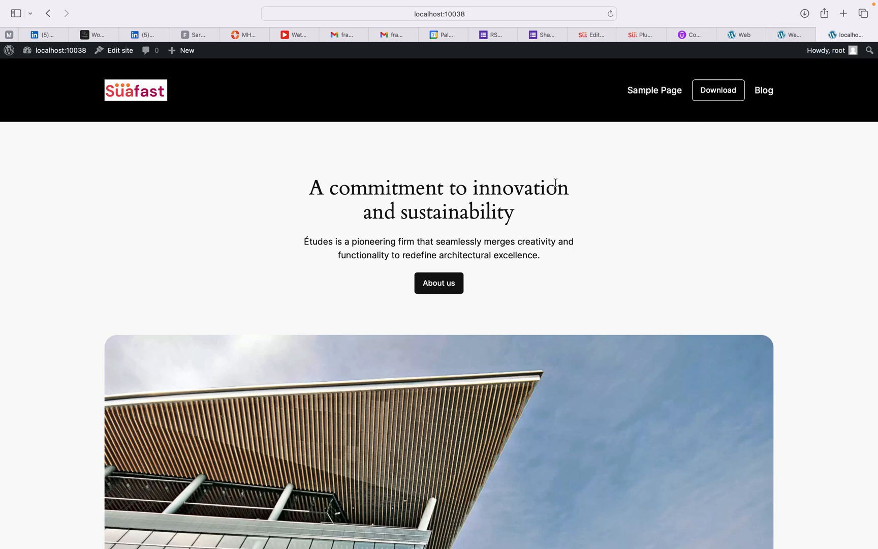
Step: Return from the live site to the Site Editor on the Blog Home template
left_click(118, 52)
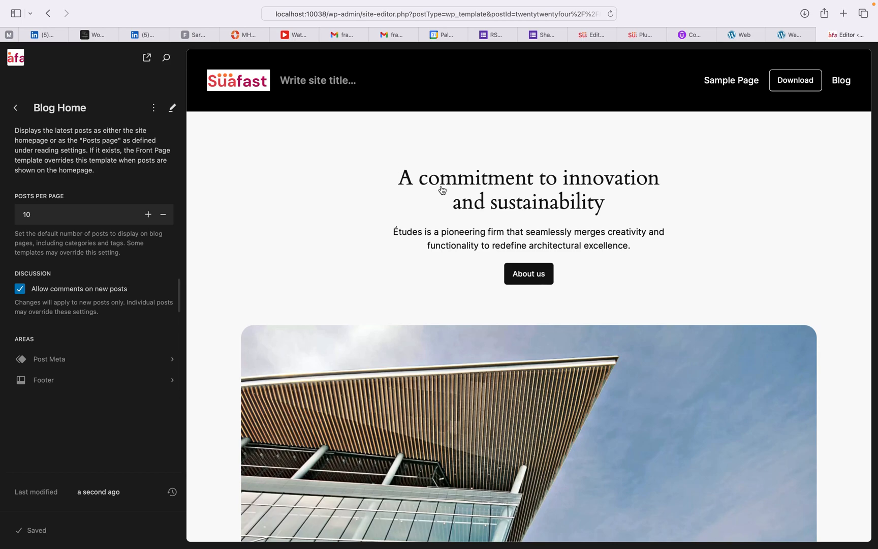
Step: Edit Blog Home, select the spacer and surrounding hero group, and scroll to the services grid
left_click(448, 182)
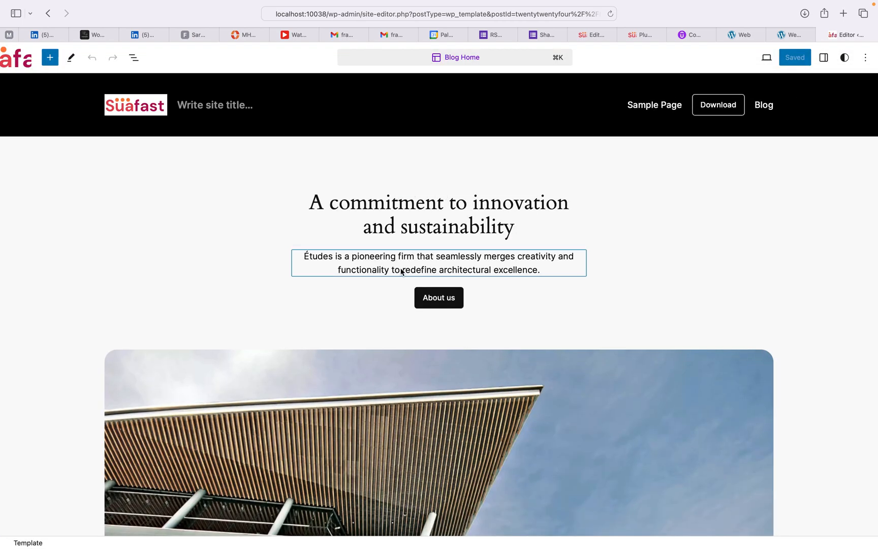
left_click(387, 329)
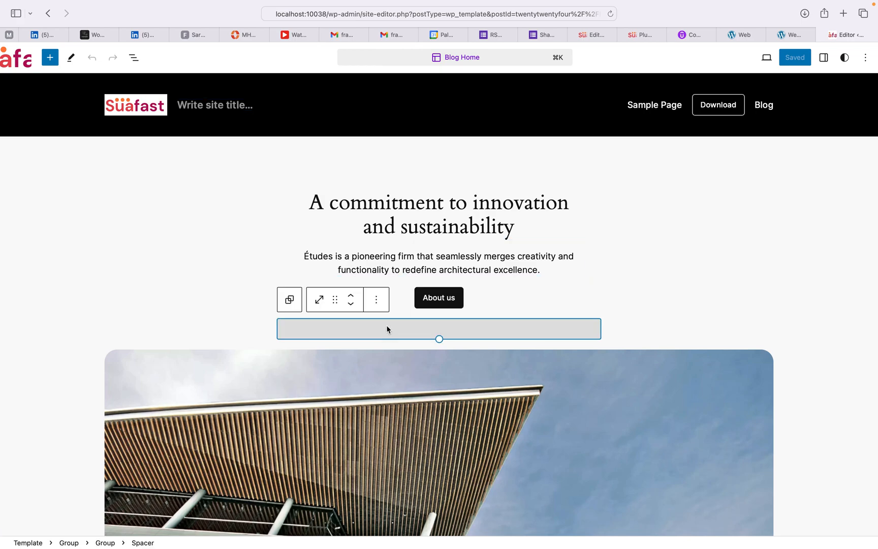
left_click(199, 251)
scroll(198, 251, "down", 10)
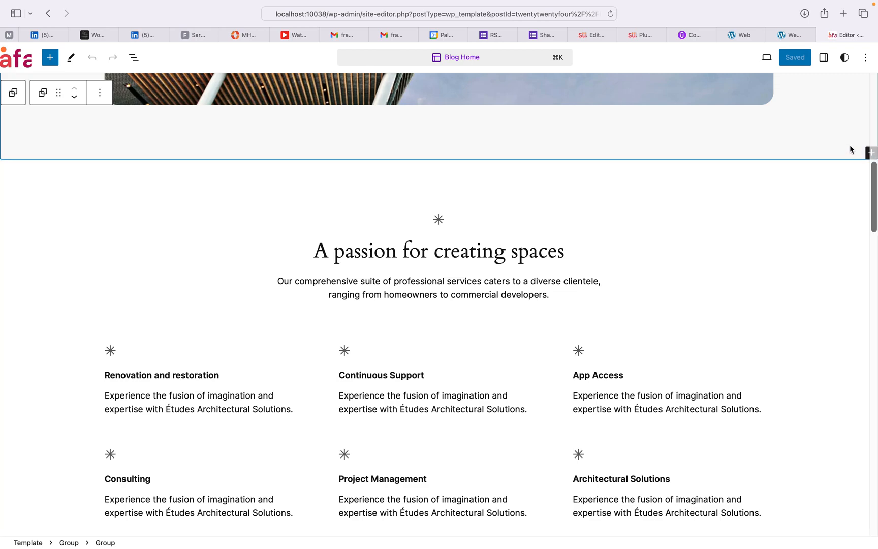
scroll(851, 143, "up", 2)
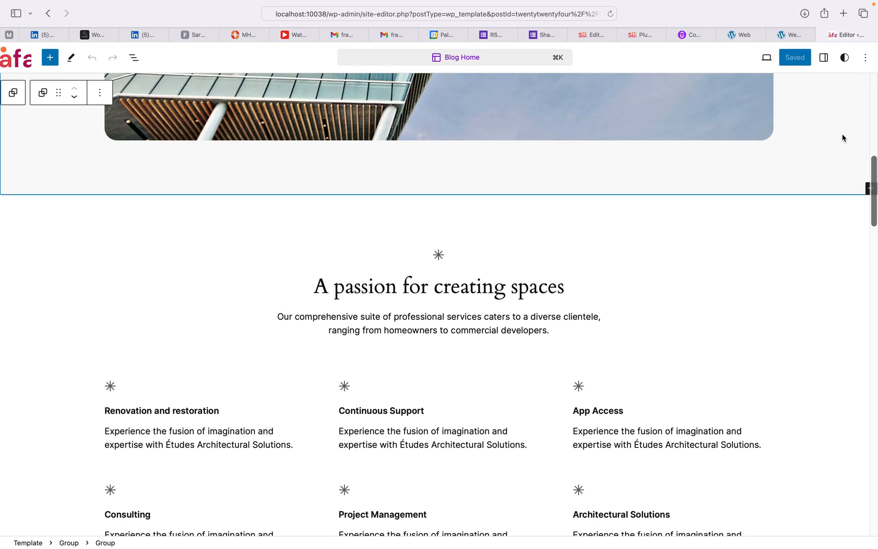
scroll(847, 134, "down", 2)
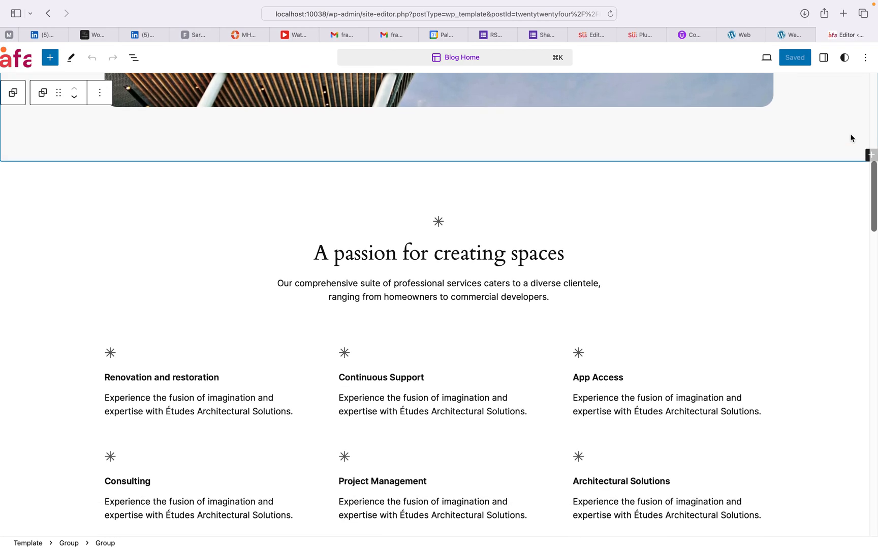
Step: Insert a Template Part block, search the parts for 'her', and close the picker without choosing
left_click(868, 157)
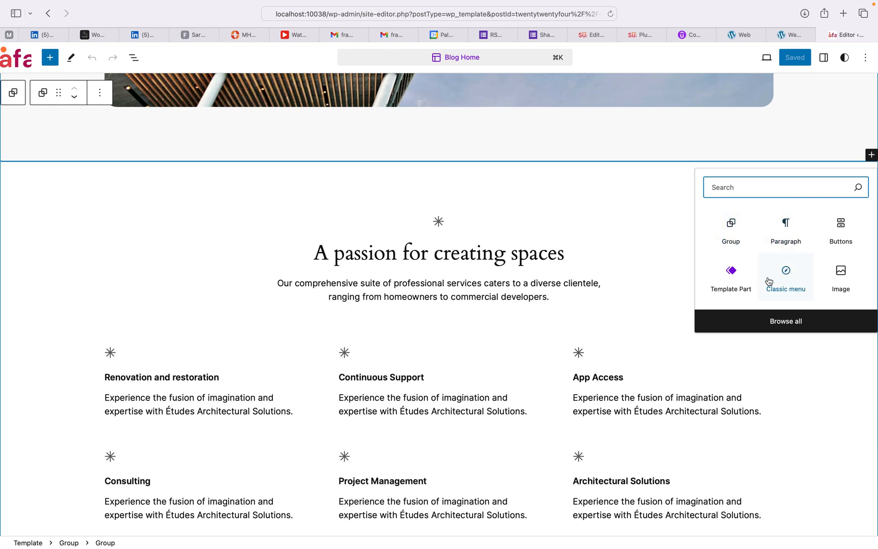
left_click(739, 287)
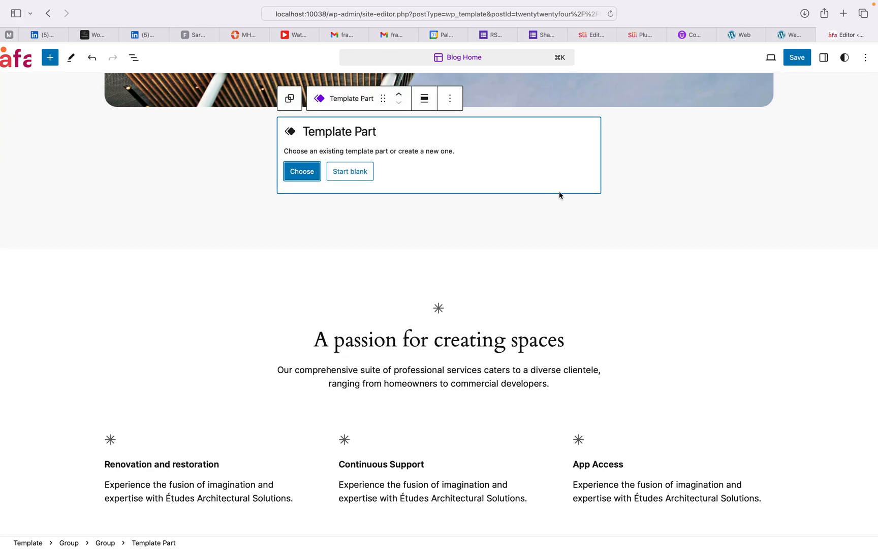
left_click(307, 174)
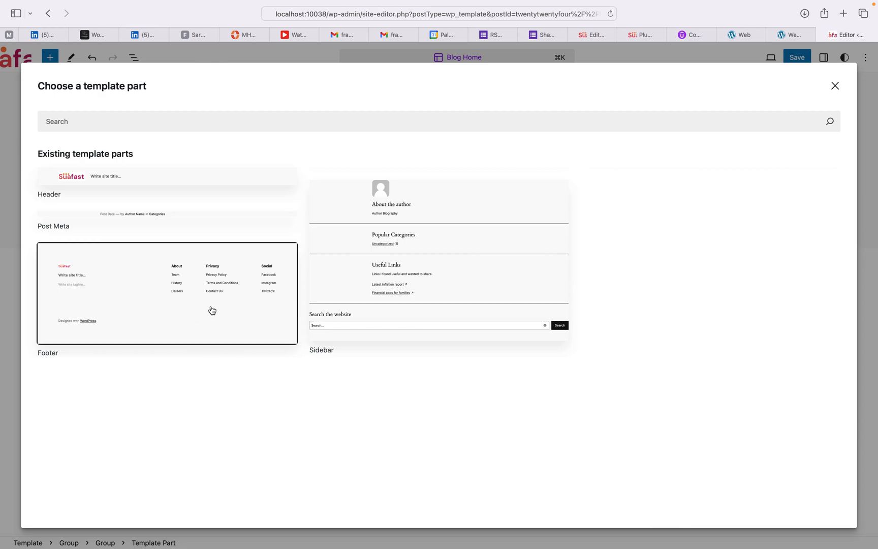
left_click(85, 120)
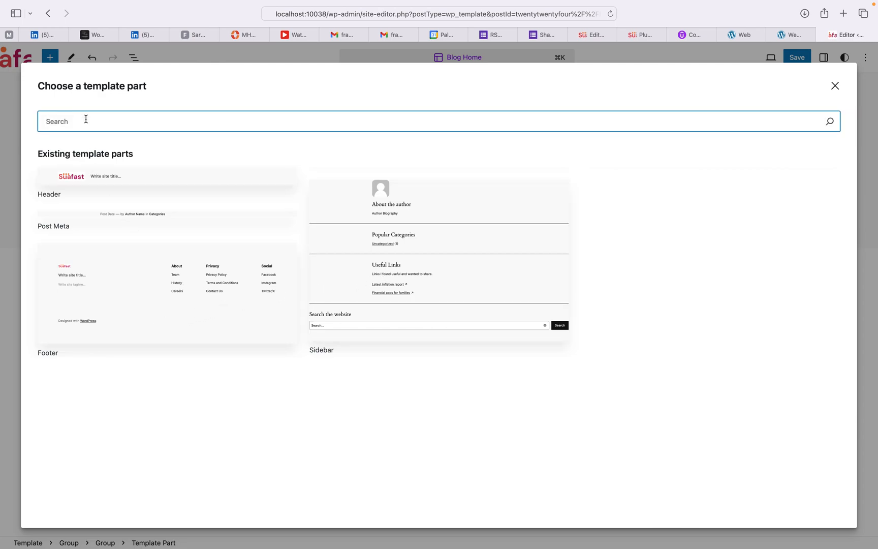
type("hero")
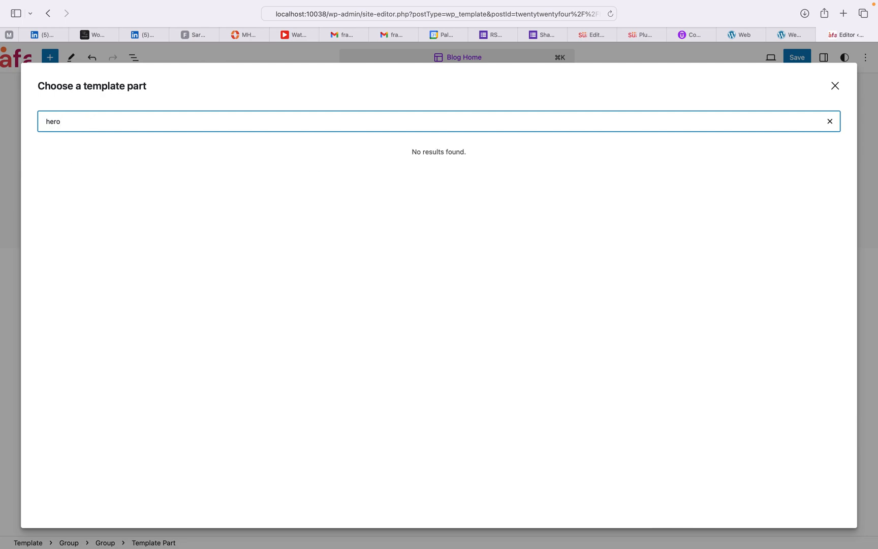
left_click(835, 86)
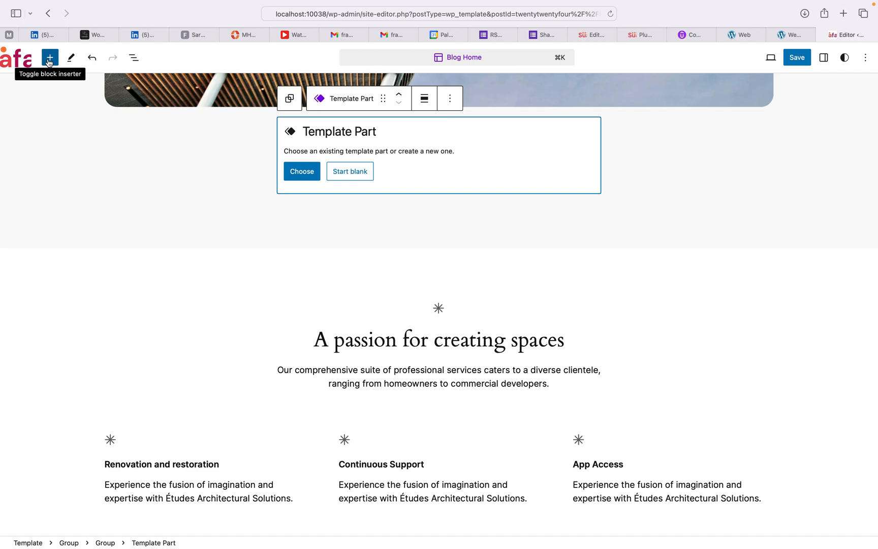
Step: Browse the Banners, About, Gallery and Pages pattern categories in the block library
left_click(49, 59)
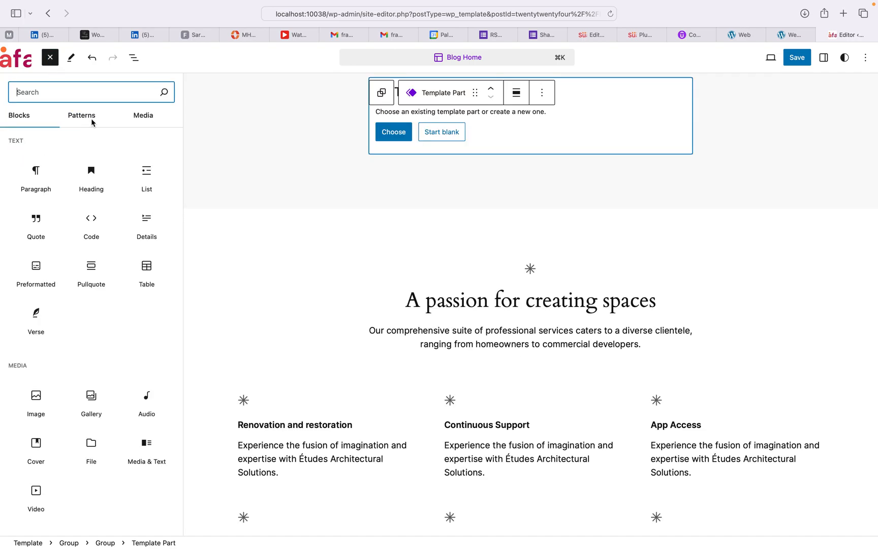
left_click(87, 120)
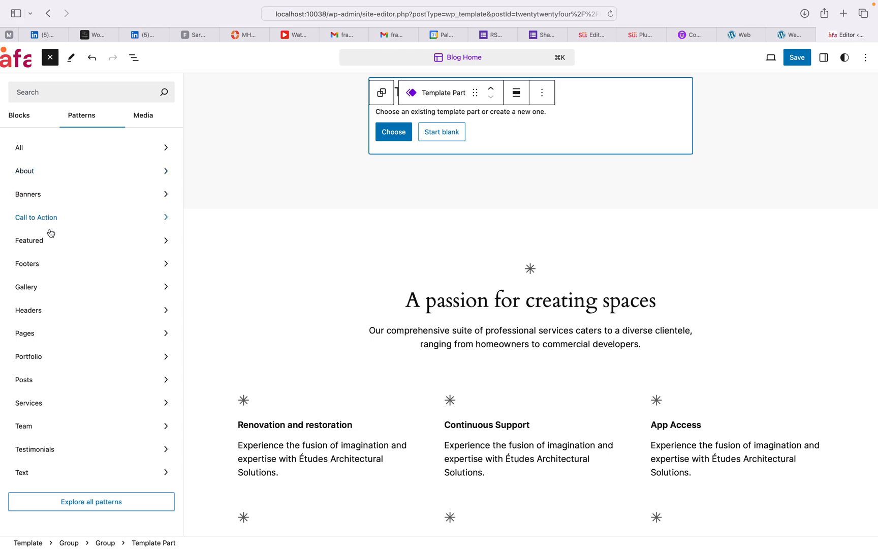
left_click(52, 196)
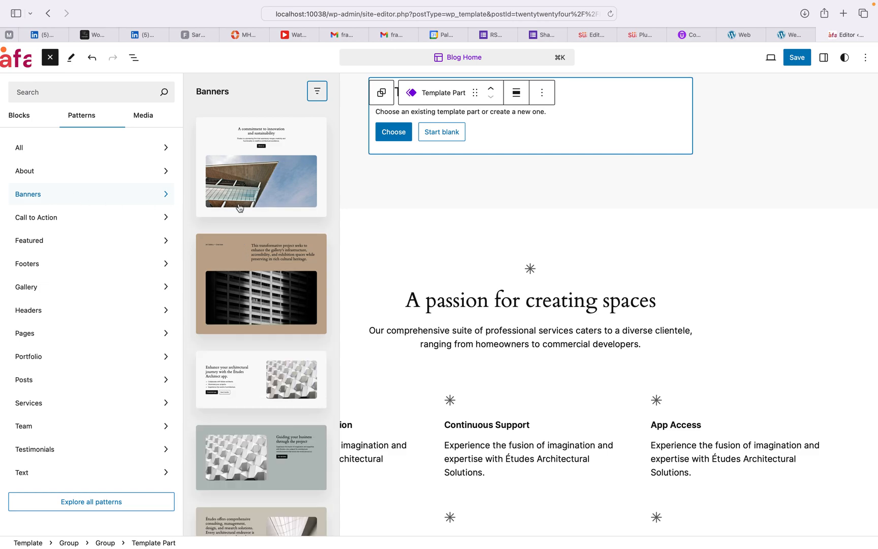
left_click(37, 177)
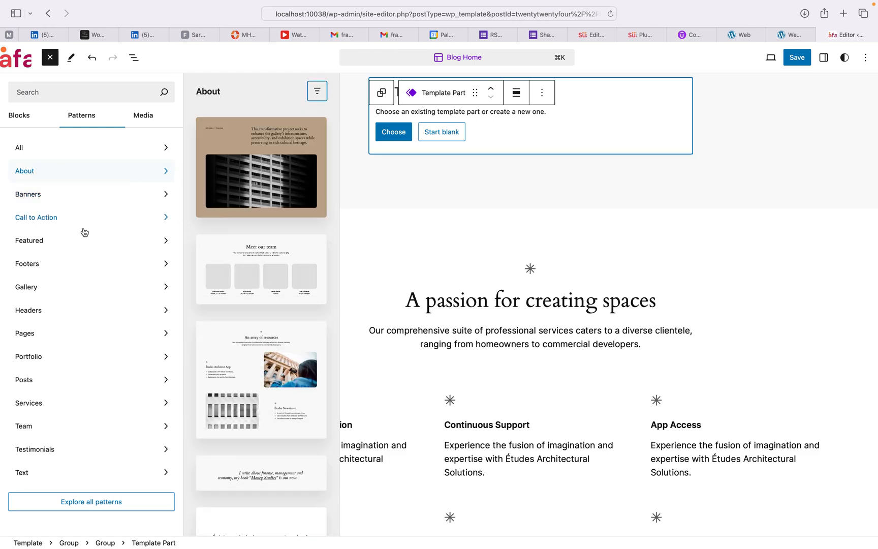
left_click(49, 288)
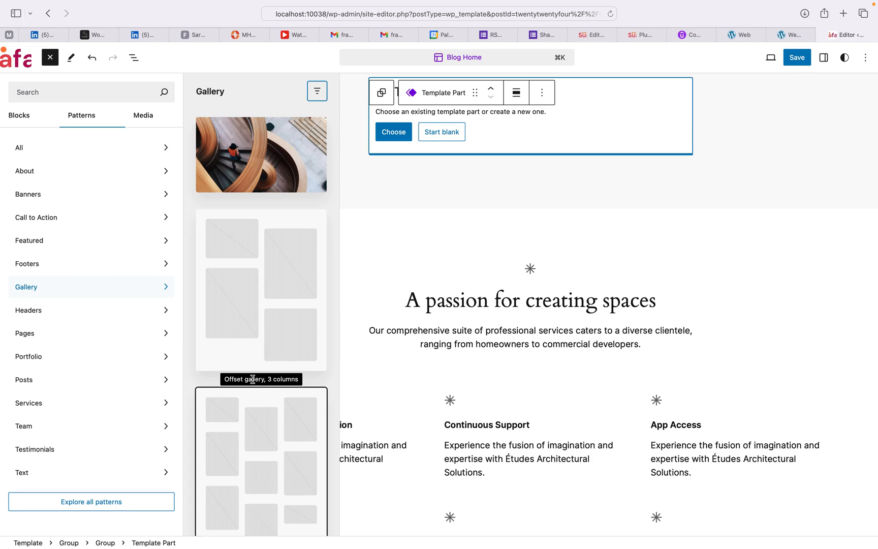
scroll(258, 297, "down", 5)
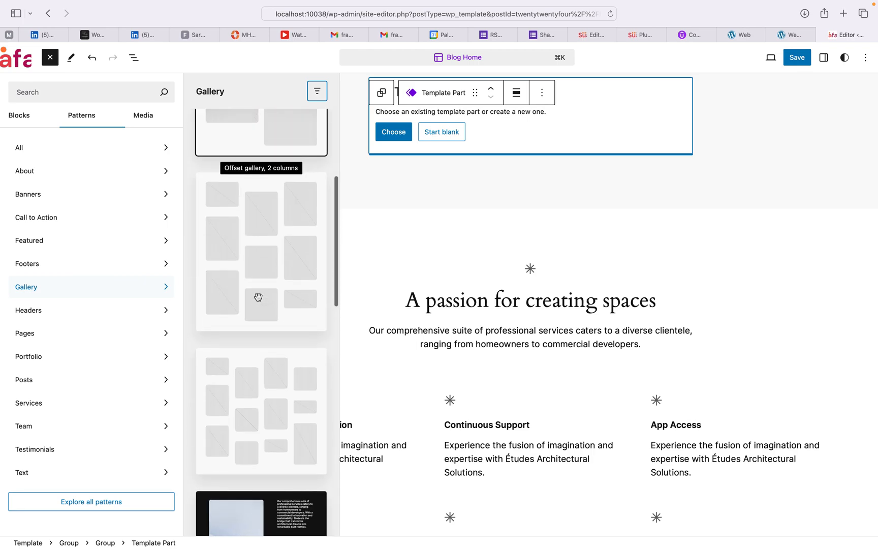
scroll(258, 298, "down", 2)
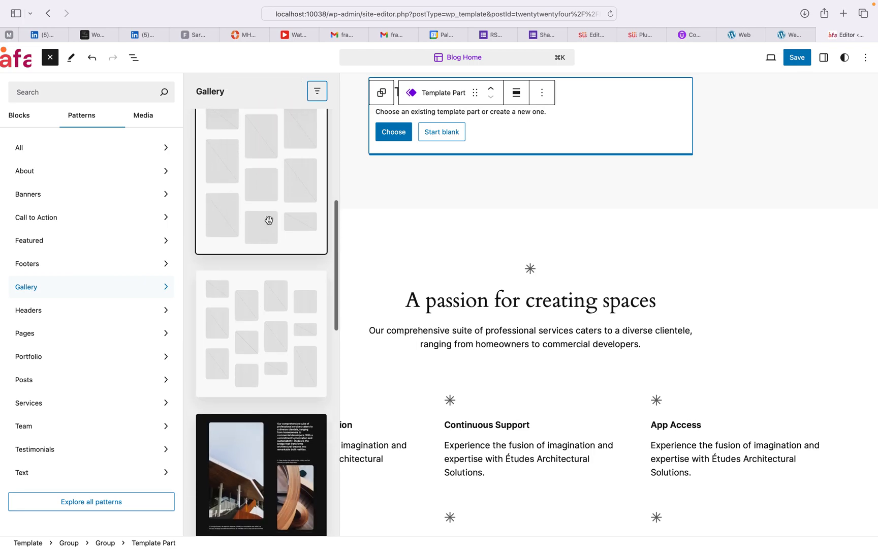
scroll(269, 221, "up", 4)
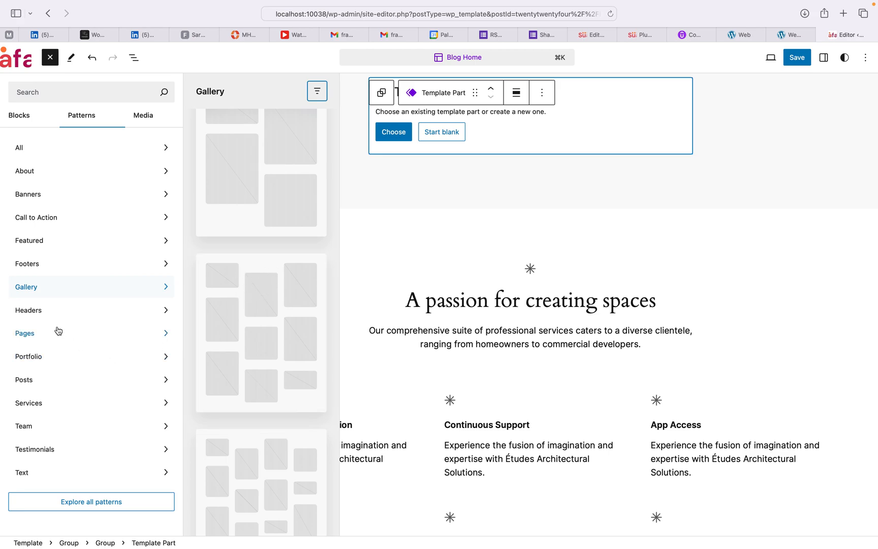
left_click(43, 332)
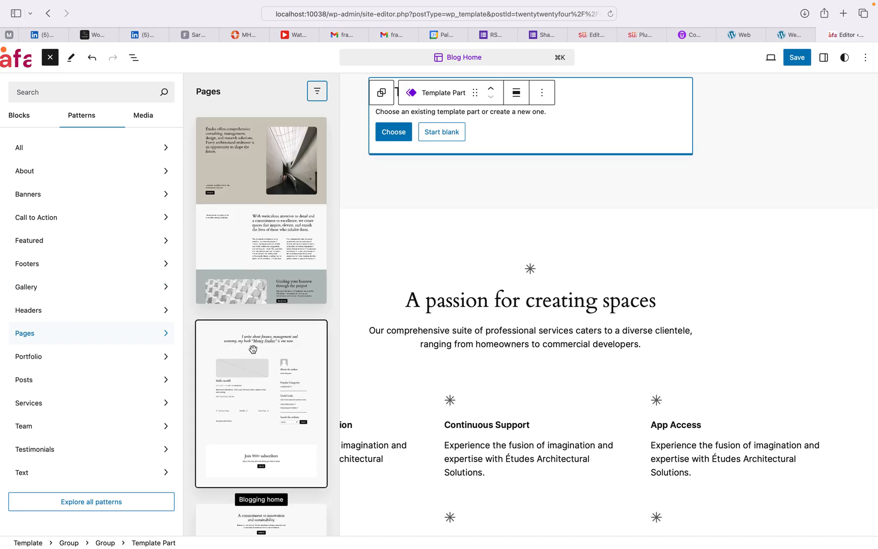
scroll(268, 244, "down", 6)
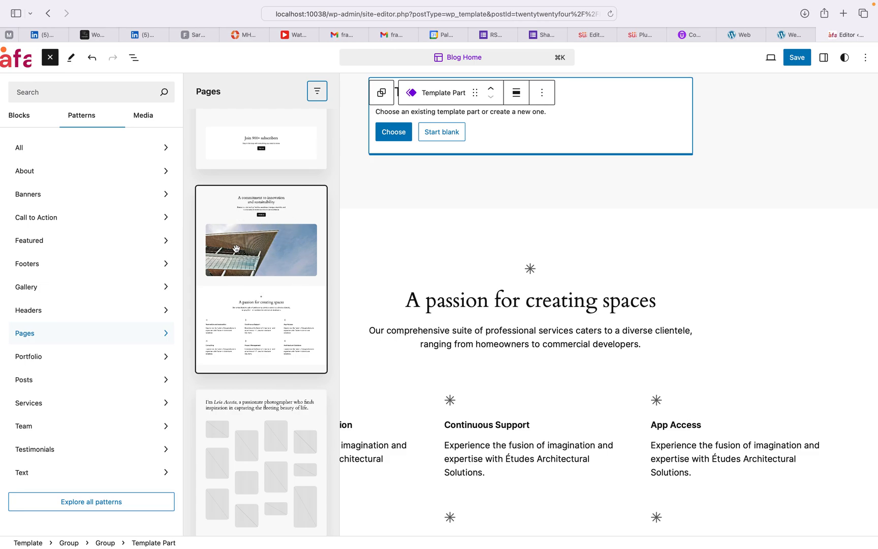
scroll(236, 248, "down", 10)
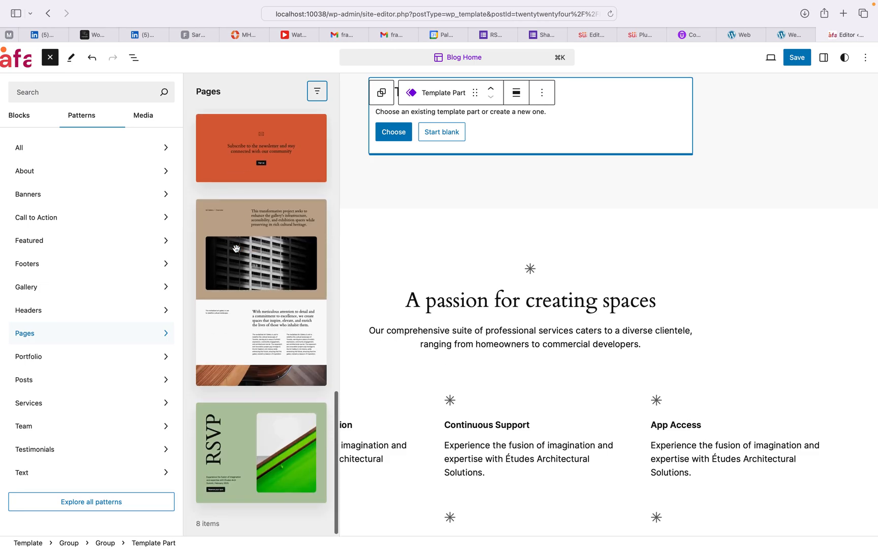
scroll(237, 248, "up", 5)
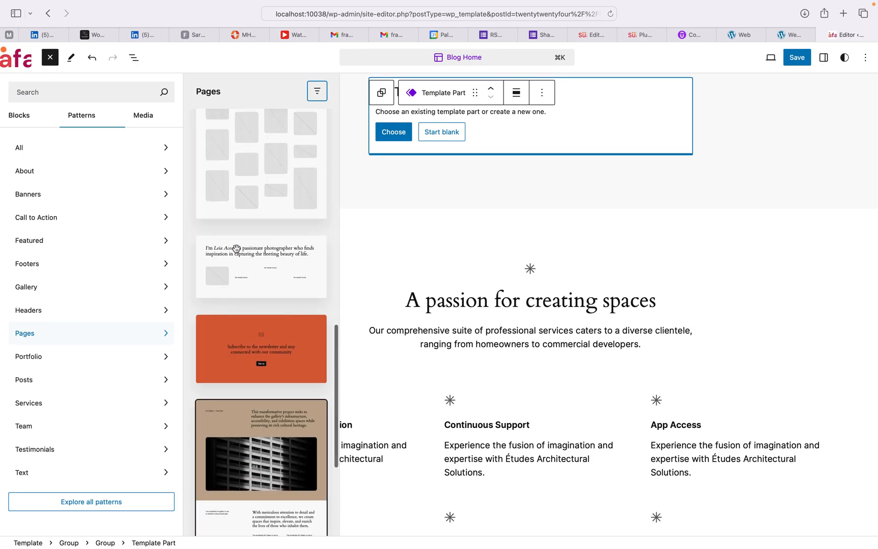
Step: Insert the Project layout pattern from the Portfolio category
left_click(73, 359)
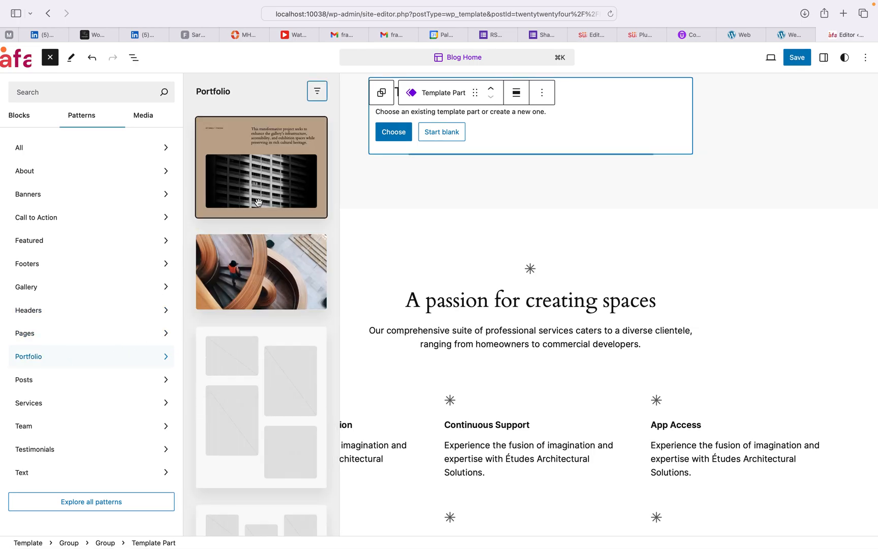
scroll(251, 311, "down", 3)
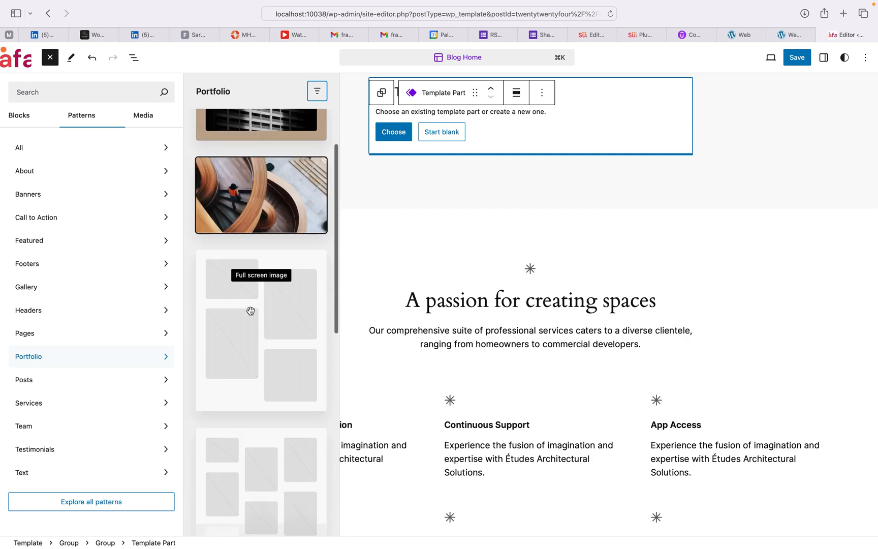
scroll(250, 311, "down", 10)
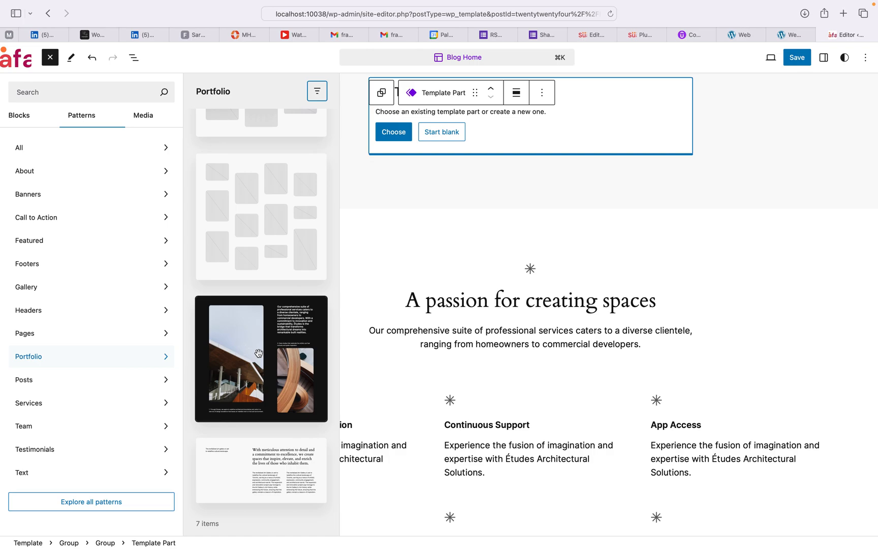
left_click(268, 350)
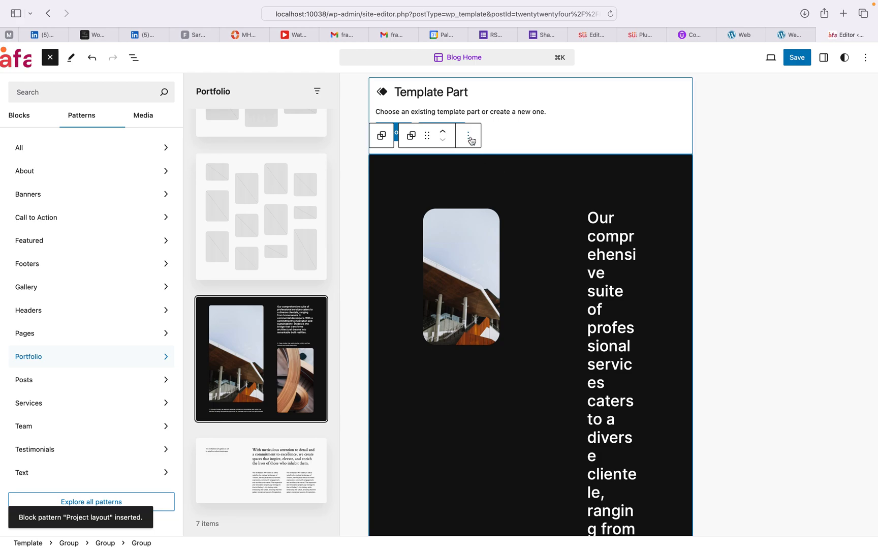
Step: Close the pattern library and select the empty Template Part placeholder
left_click(469, 140)
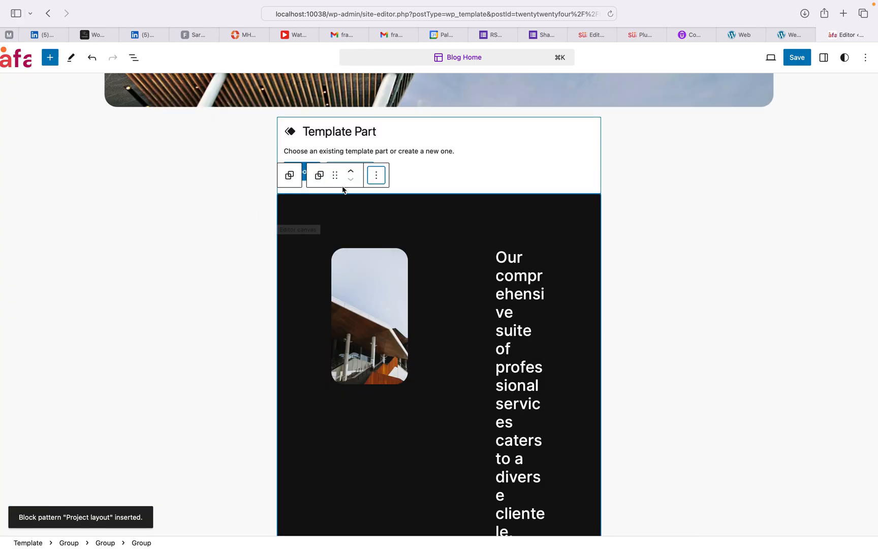
scroll(633, 238, "up", 10)
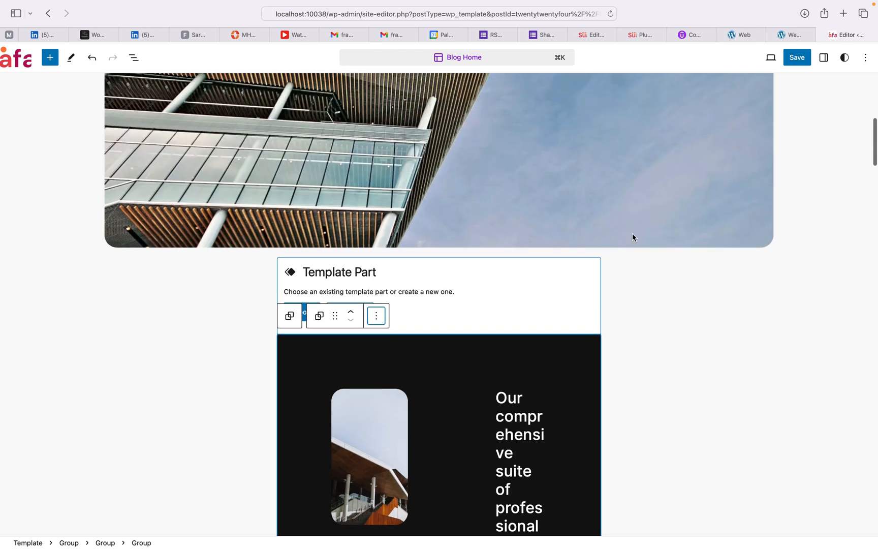
scroll(633, 238, "down", 4)
scroll(634, 238, "down", 5)
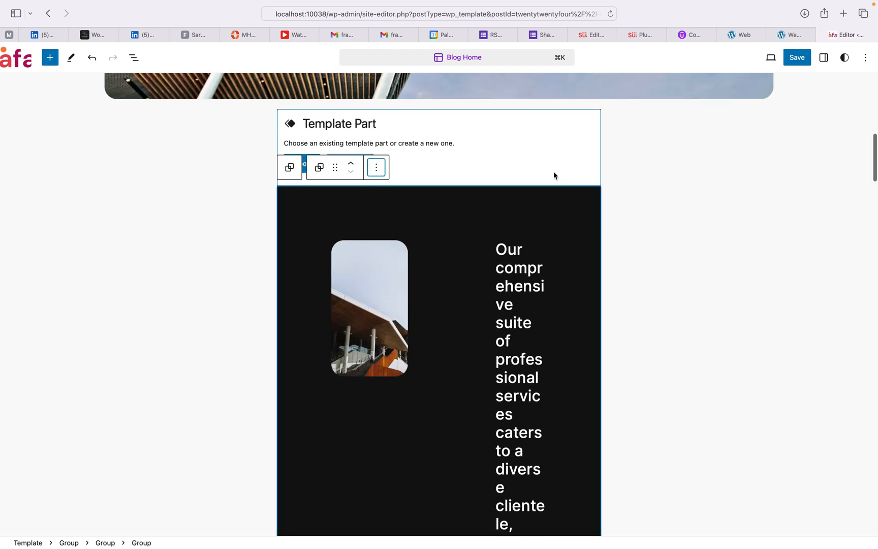
left_click(554, 145)
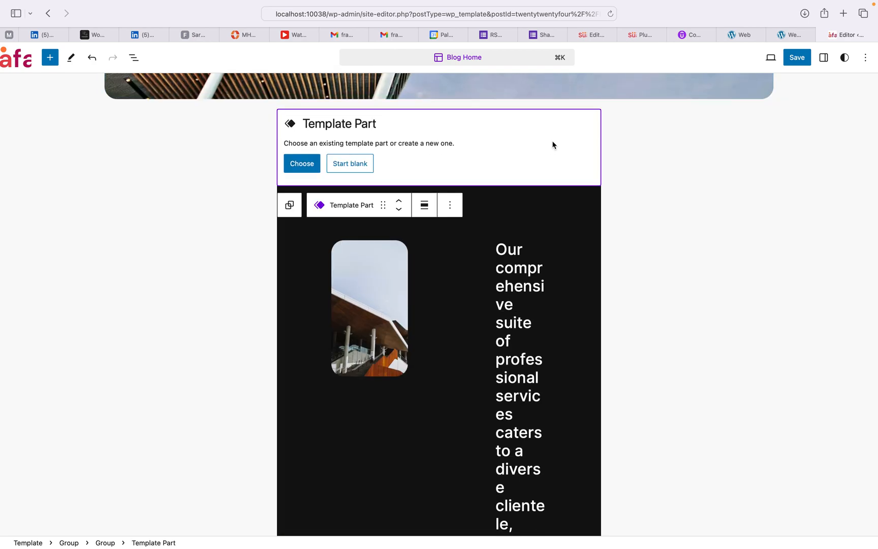
Step: Center-align the empty Template Part, check its parent Group, then reselect the placeholder's options
left_click(424, 206)
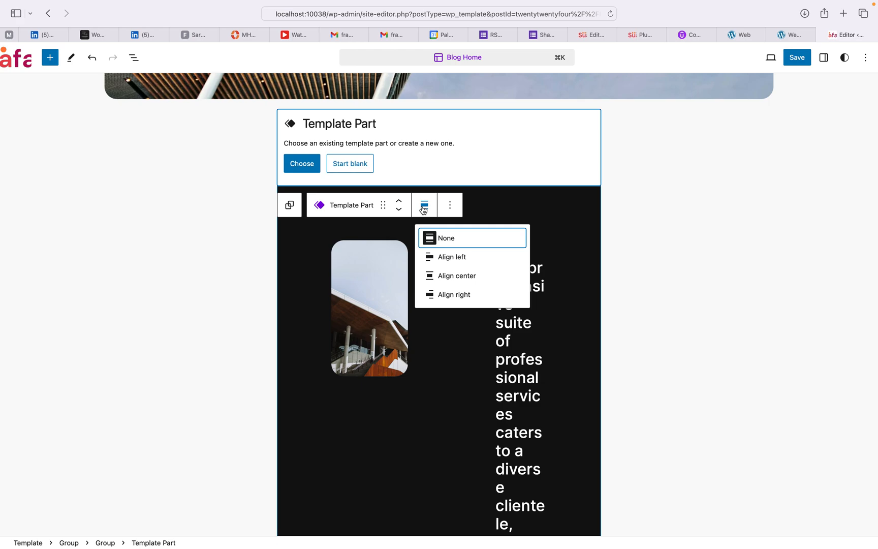
left_click(452, 278)
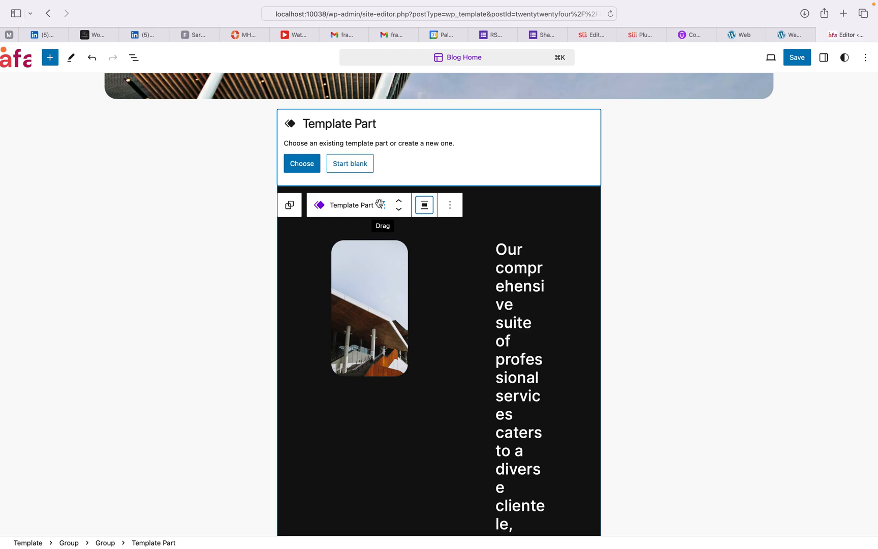
left_click(290, 206)
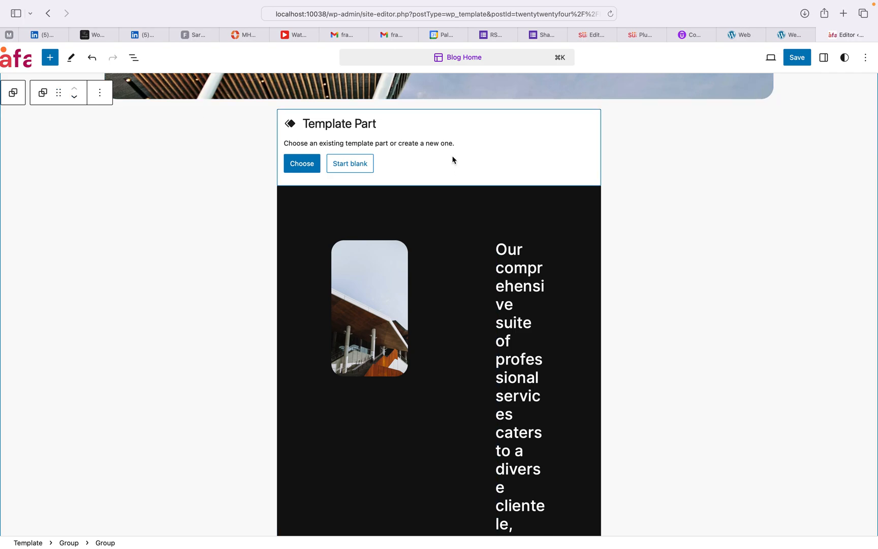
scroll(448, 133, "down", 10)
scroll(449, 133, "down", 2)
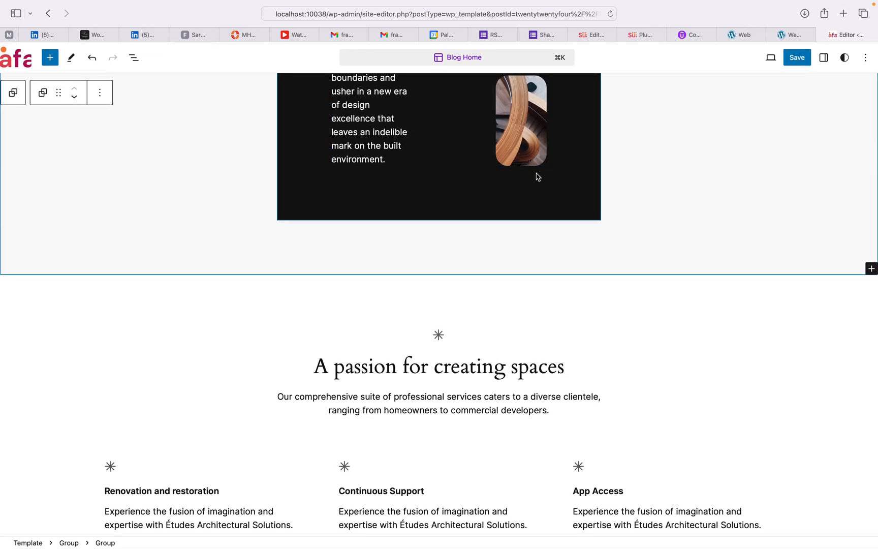
scroll(536, 175, "up", 15)
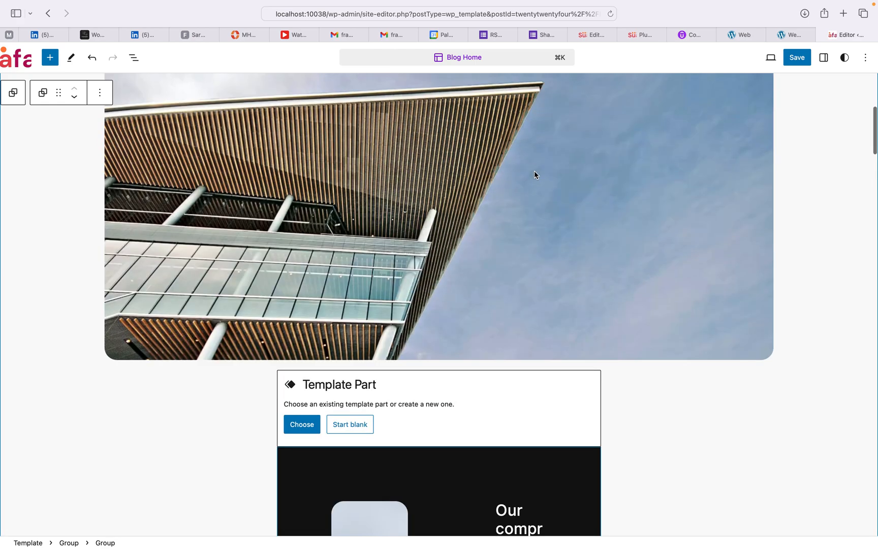
left_click(526, 416)
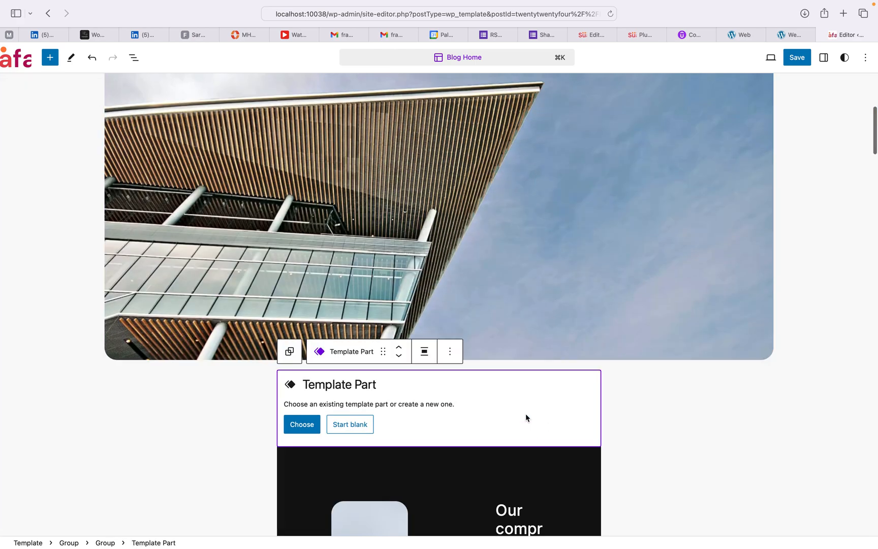
left_click(451, 355)
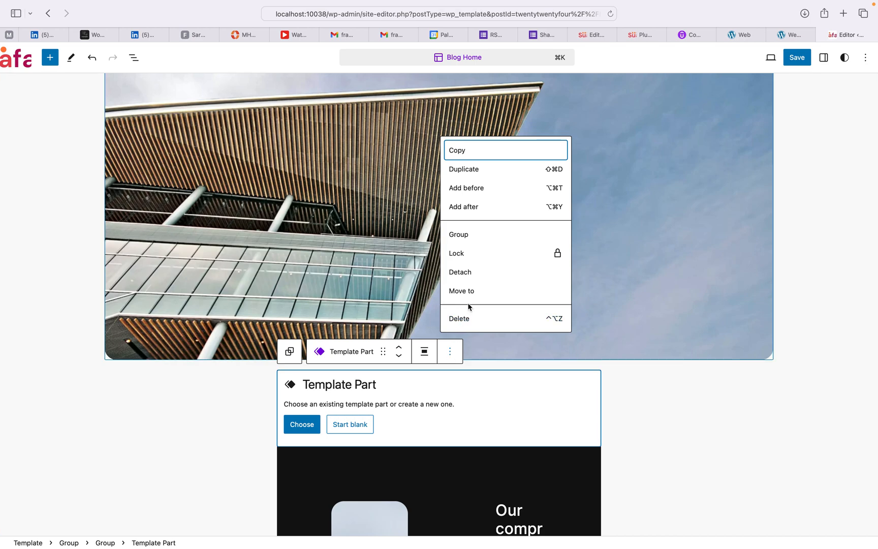
Step: Delete the empty Template Part, the wide building image, the spacer and the 'A commitment to innovation' intro
left_click(459, 320)
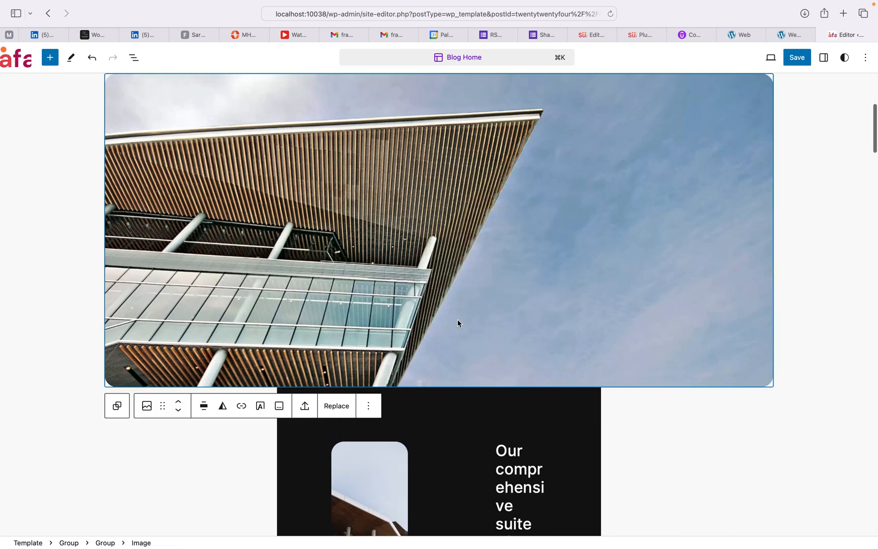
left_click(369, 405)
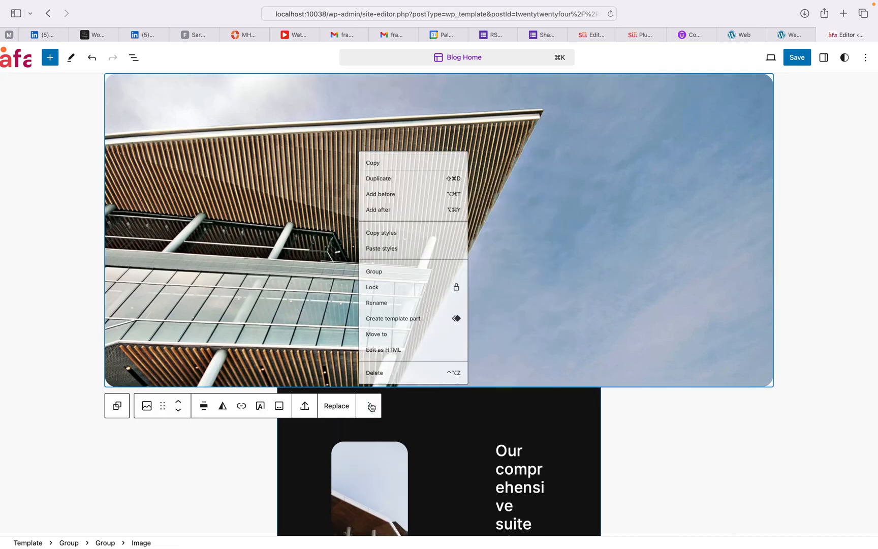
left_click(382, 374)
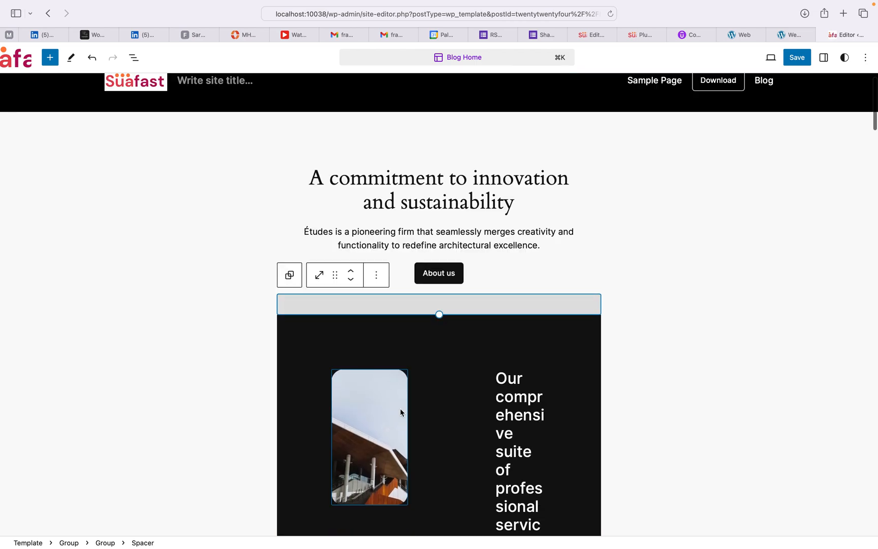
left_click(377, 275)
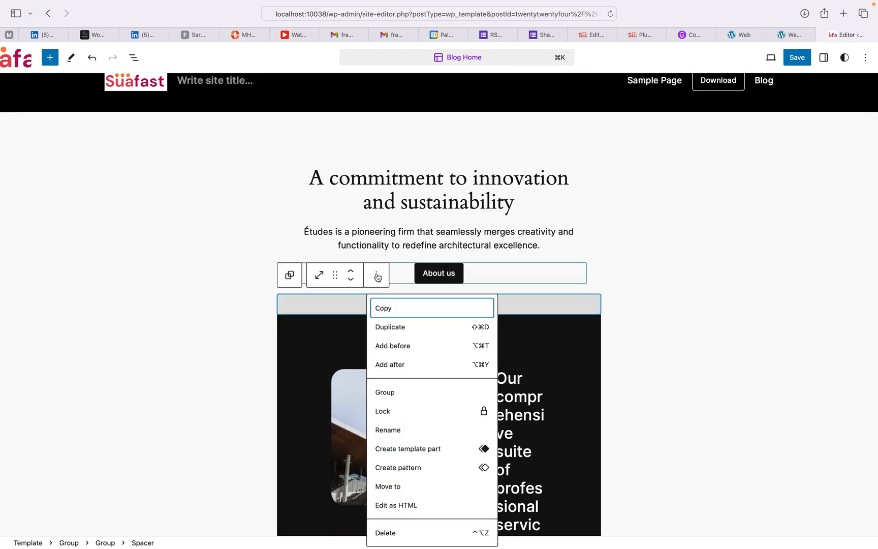
left_click(386, 529)
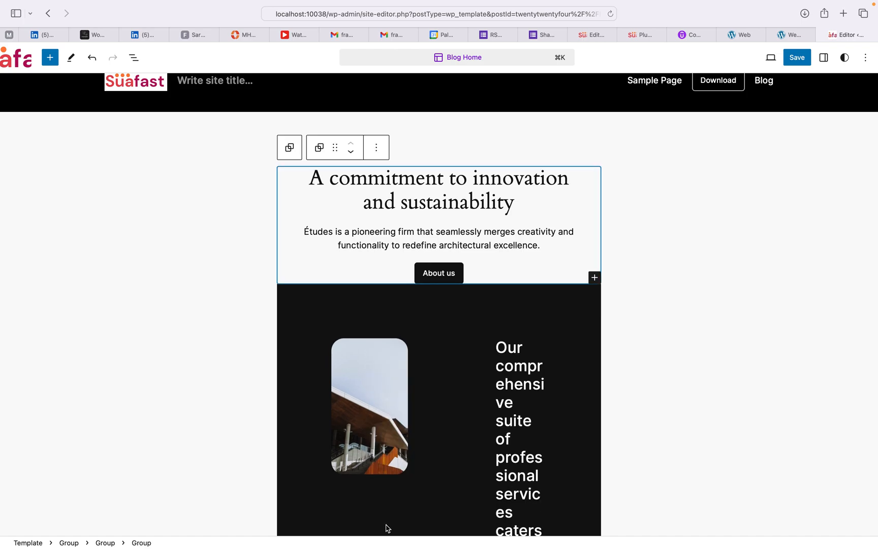
left_click(375, 149)
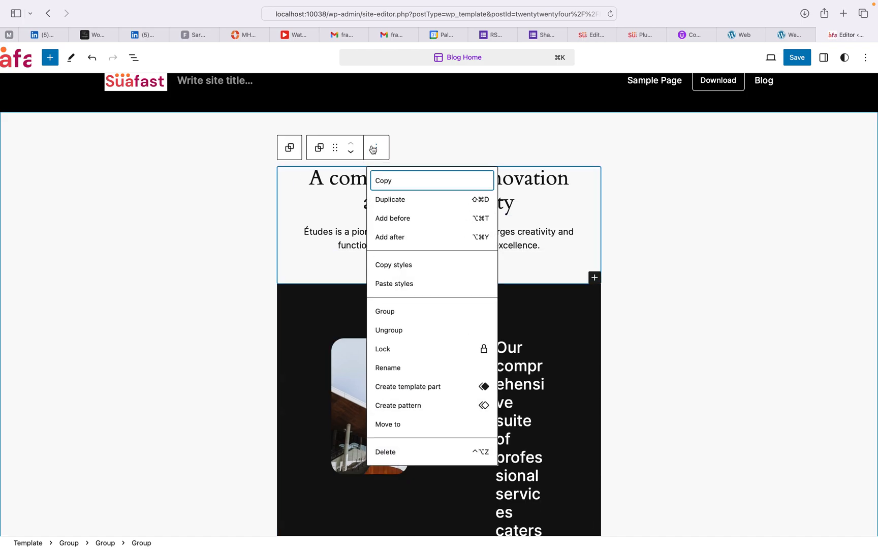
left_click(387, 453)
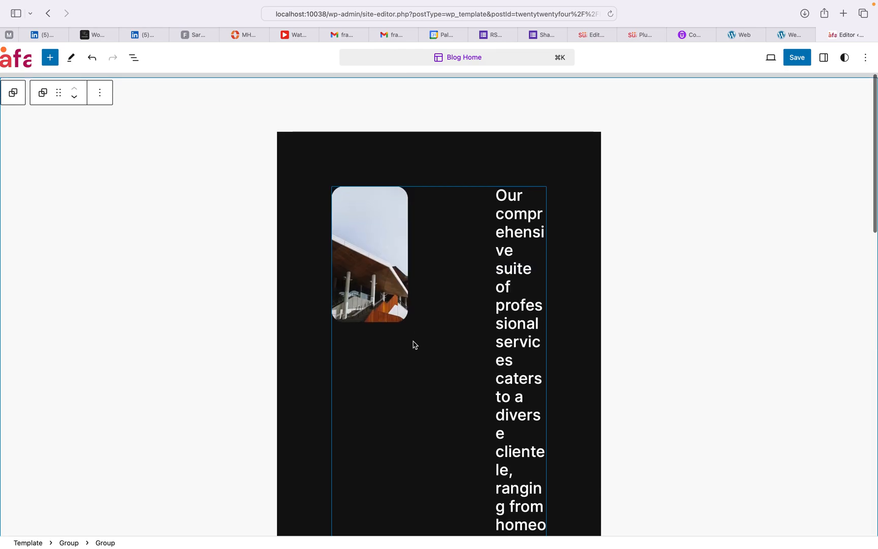
Step: Select the dark section's outer Group and review the template
left_click(467, 145)
scroll(467, 147, "up", 2)
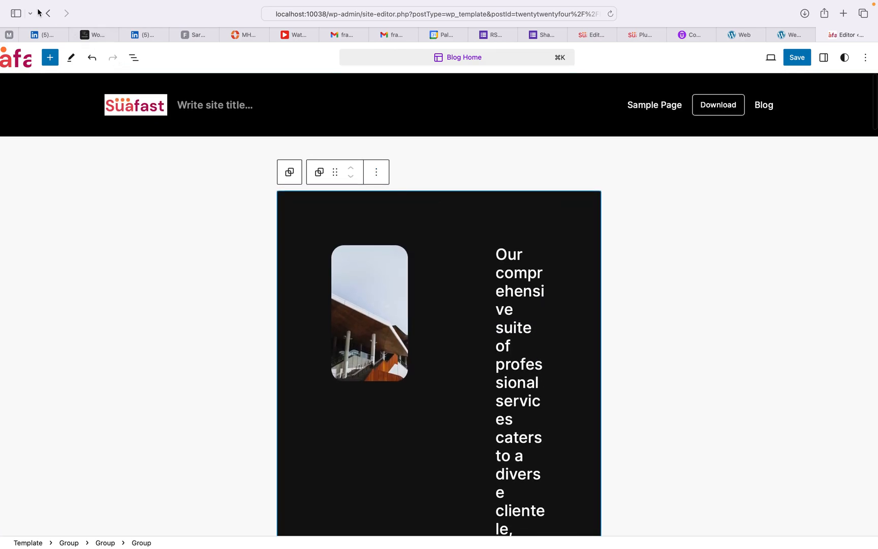
scroll(366, 210, "down", 3)
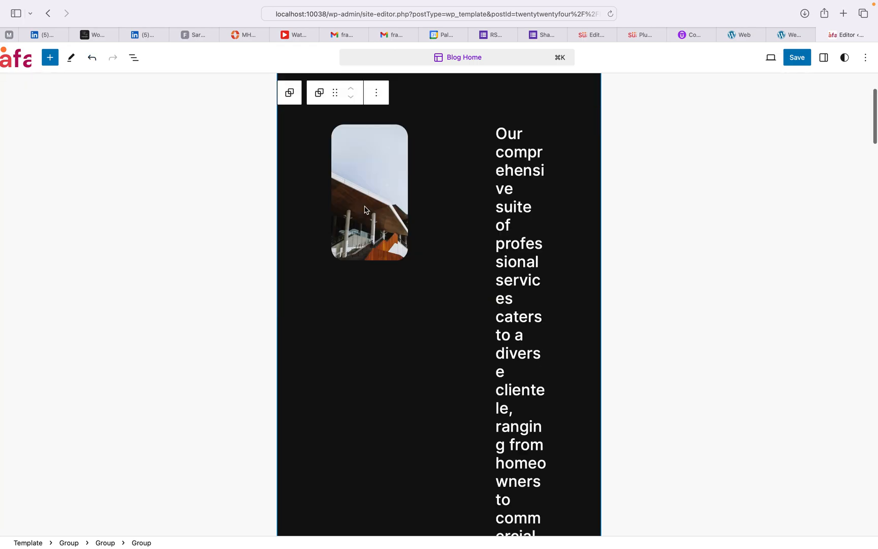
scroll(366, 210, "down", 15)
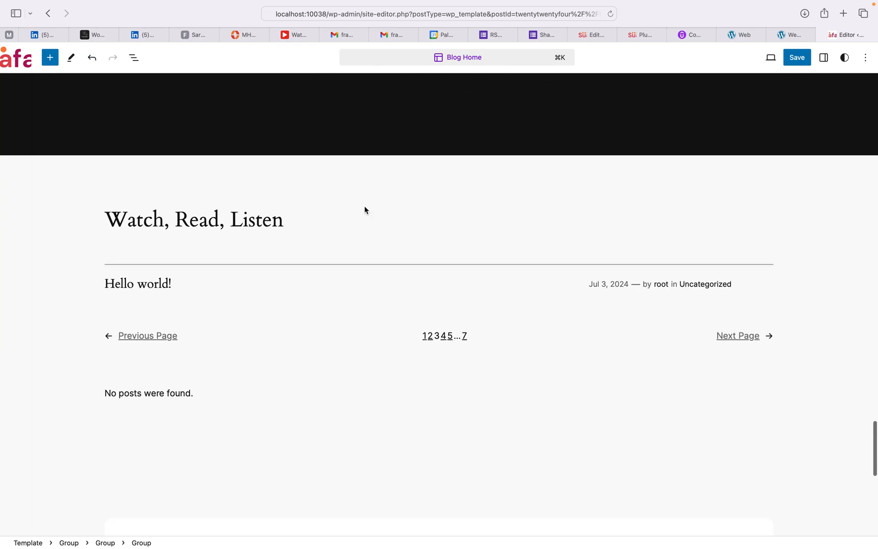
scroll(365, 210, "up", 10)
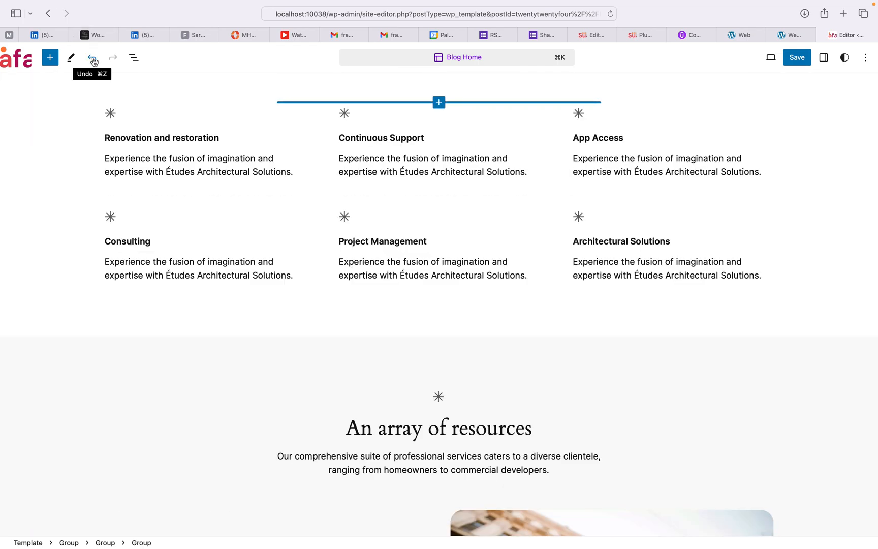
Step: Undo the recent Blog Home edits, redoing once and undoing again
left_click(93, 59)
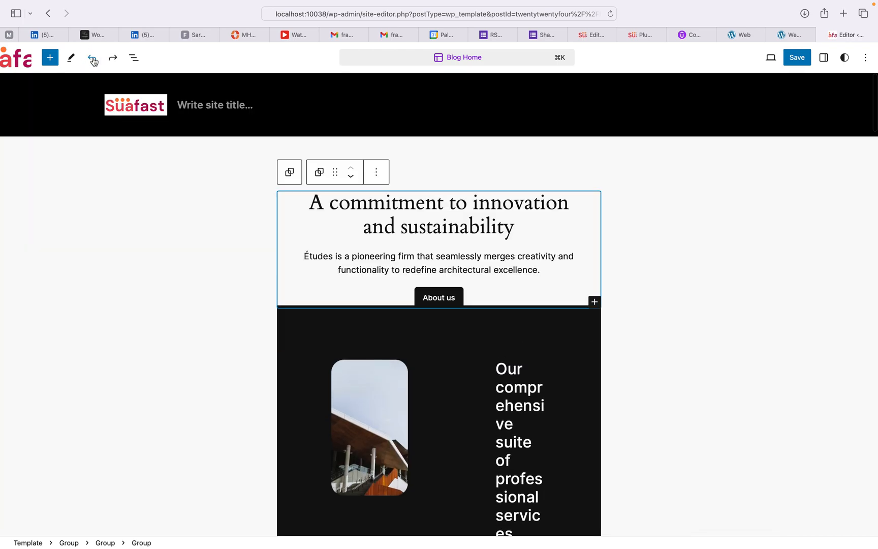
left_click(92, 59)
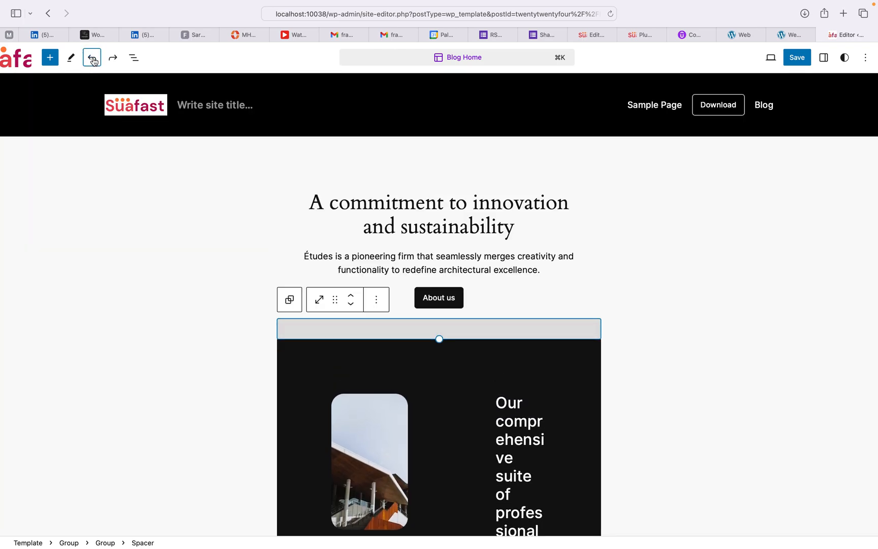
left_click(92, 59)
left_click(94, 60)
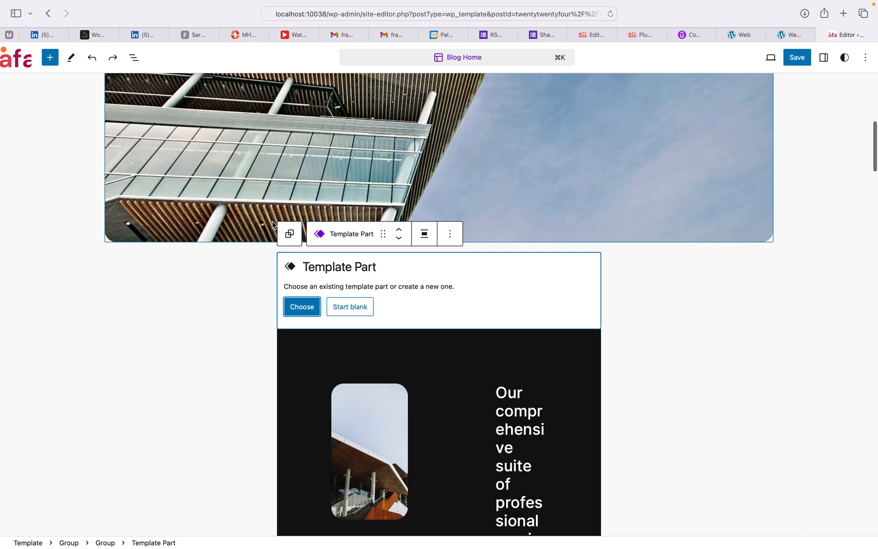
left_click(113, 58)
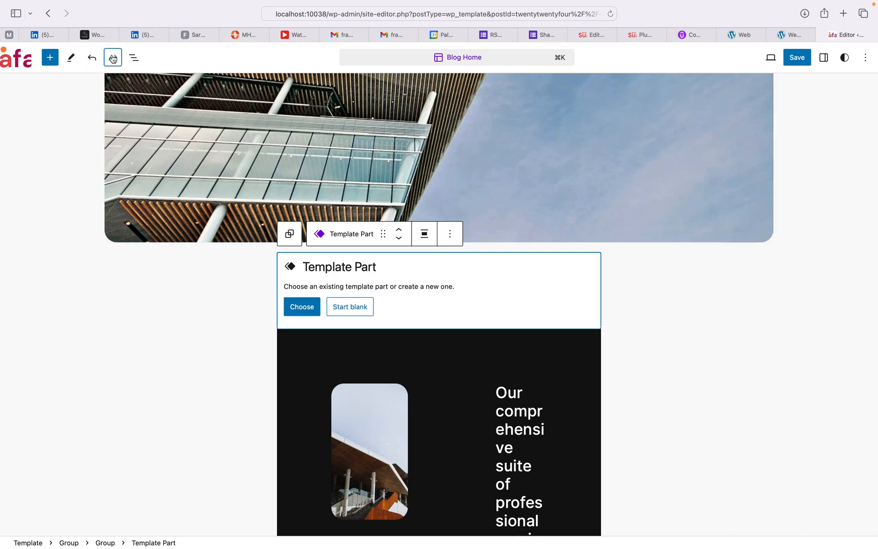
left_click(92, 59)
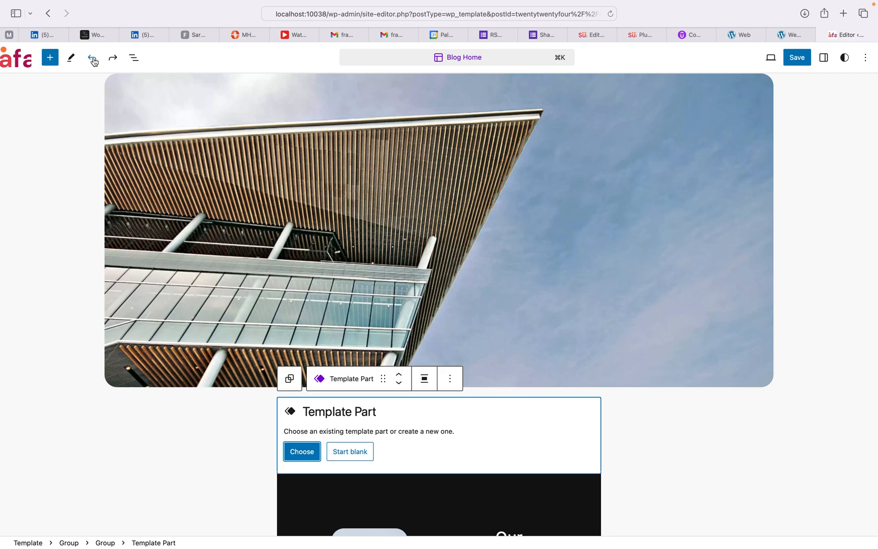
left_click(93, 61)
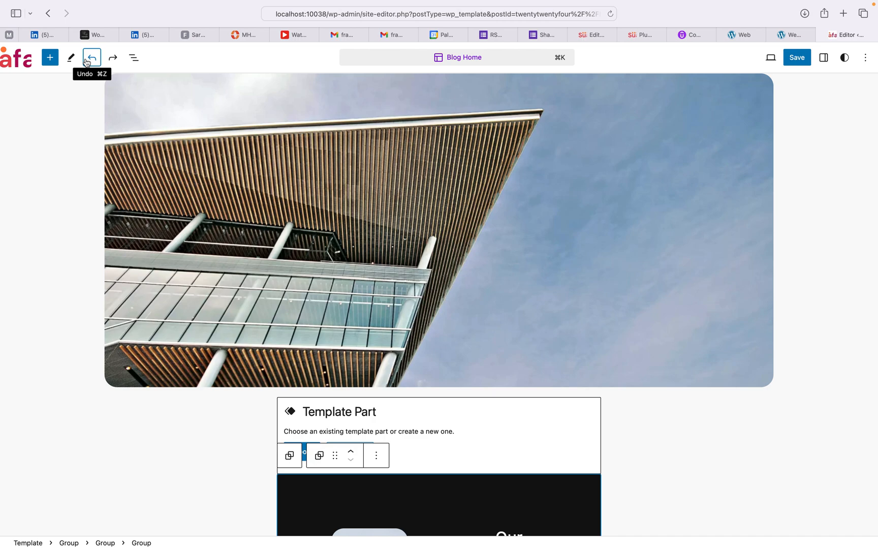
Step: Try closing the Site Editor, stay on the page, then close it again
left_click(823, 35)
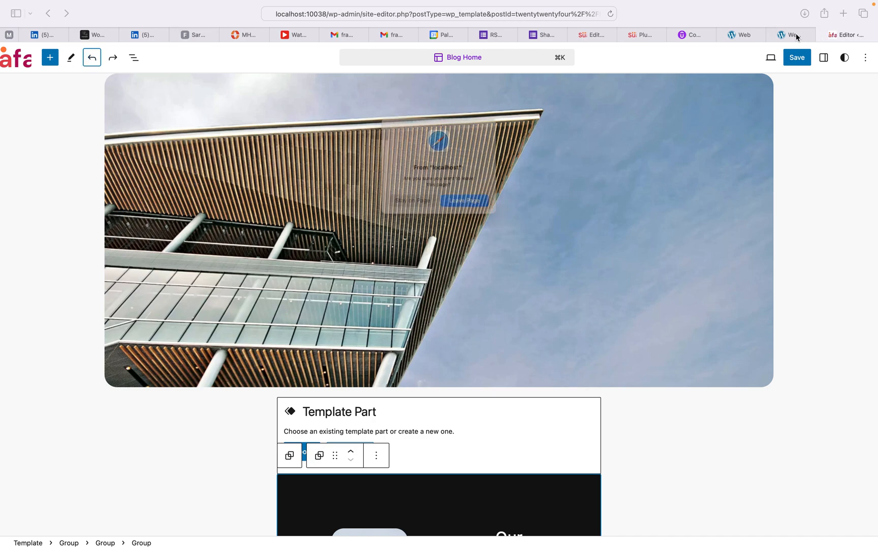
left_click(416, 208)
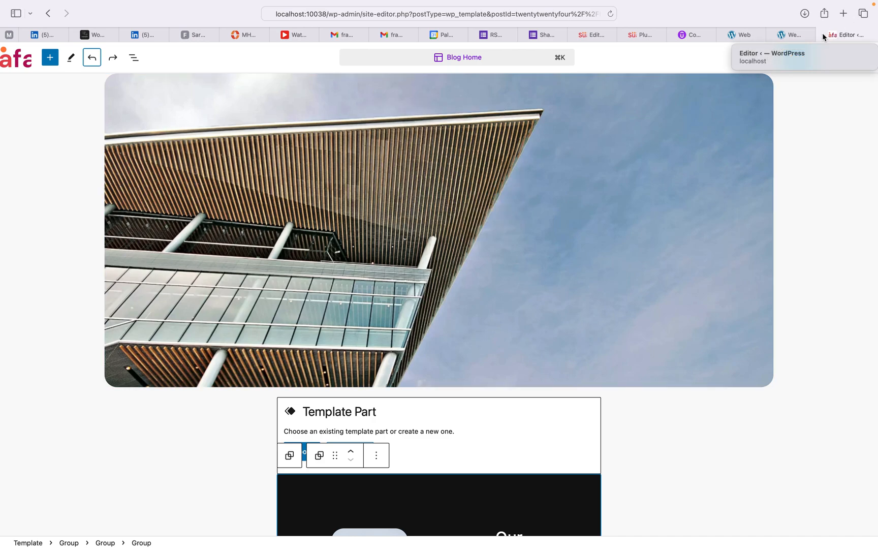
left_click(822, 35)
Step: Leave the editor without saving and open the Installed Plugins list
left_click(482, 206)
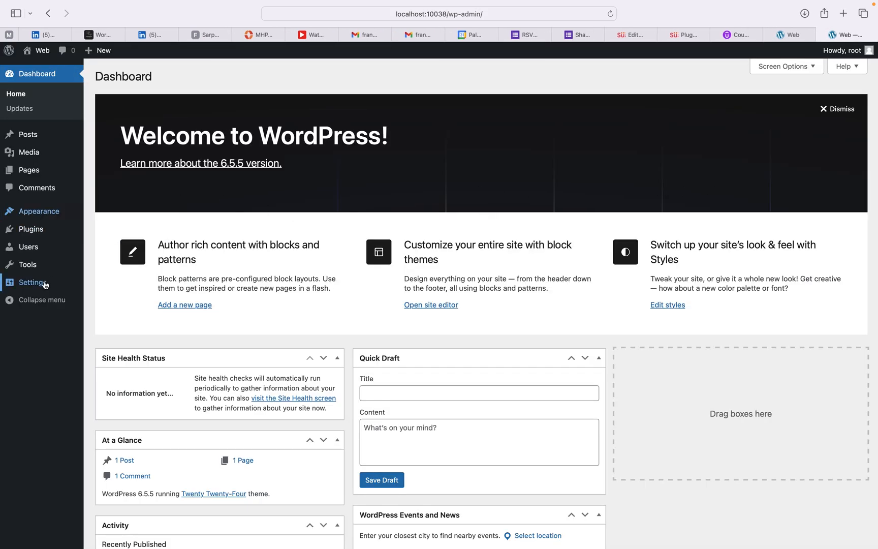
mouse_move(34, 274)
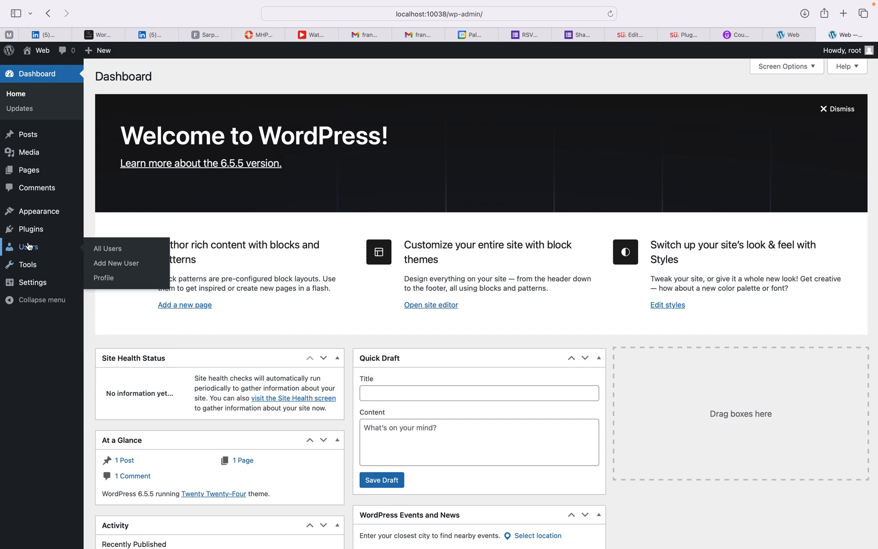
mouse_move(33, 232)
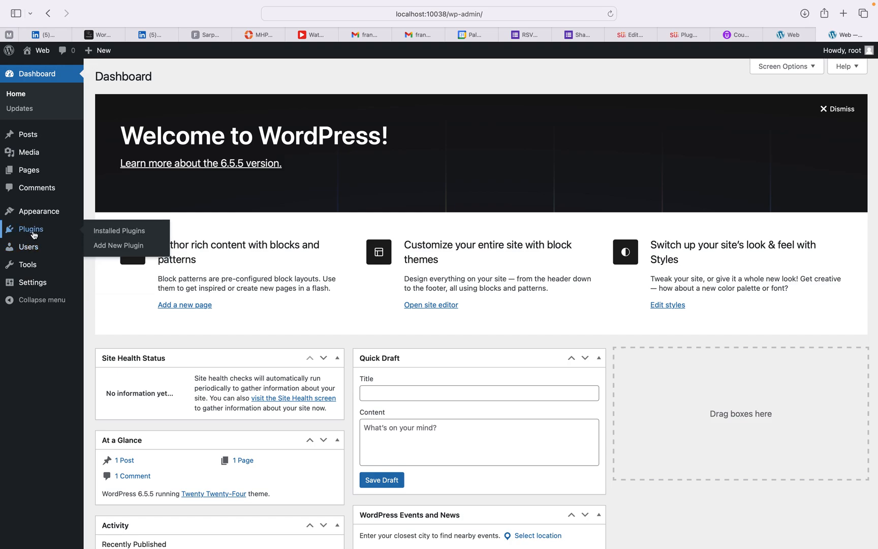
left_click(34, 235)
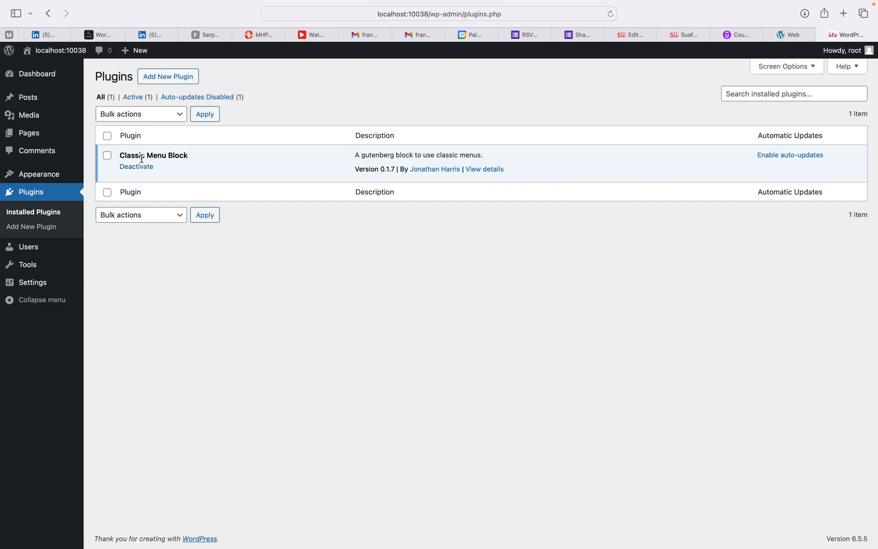
Step: Search the Add Plugins directory for 'Astra' to list matching plugins
left_click(164, 79)
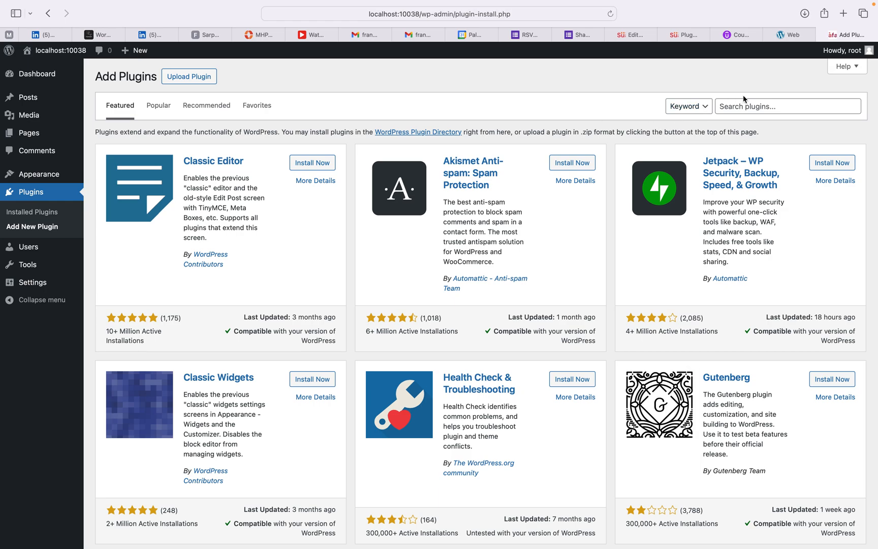
left_click(746, 107)
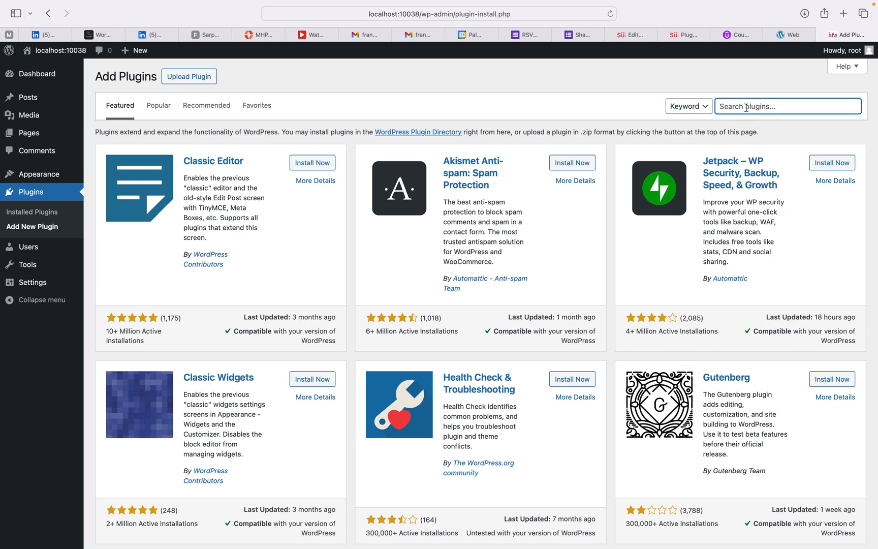
type("Astra")
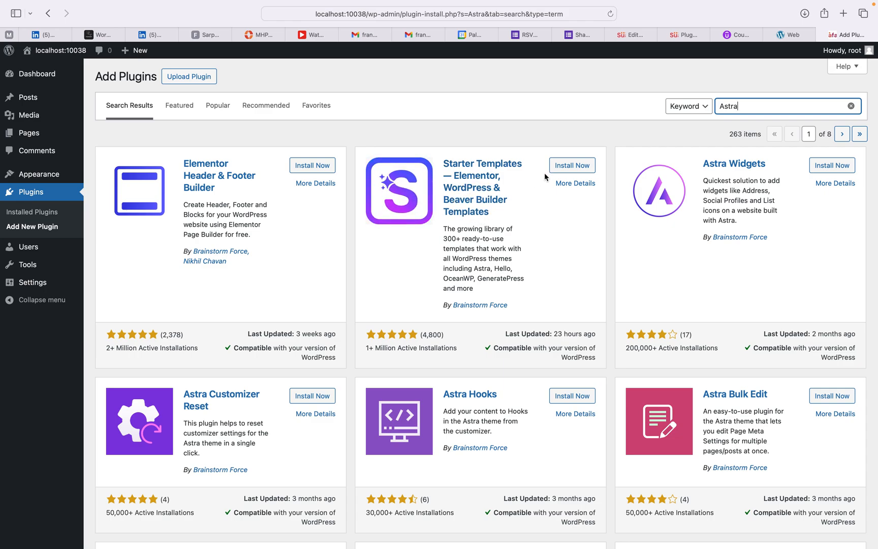
Step: Install the Starter Templates and Elementor Header & Footer Builder plugins from the Astra results
left_click(571, 168)
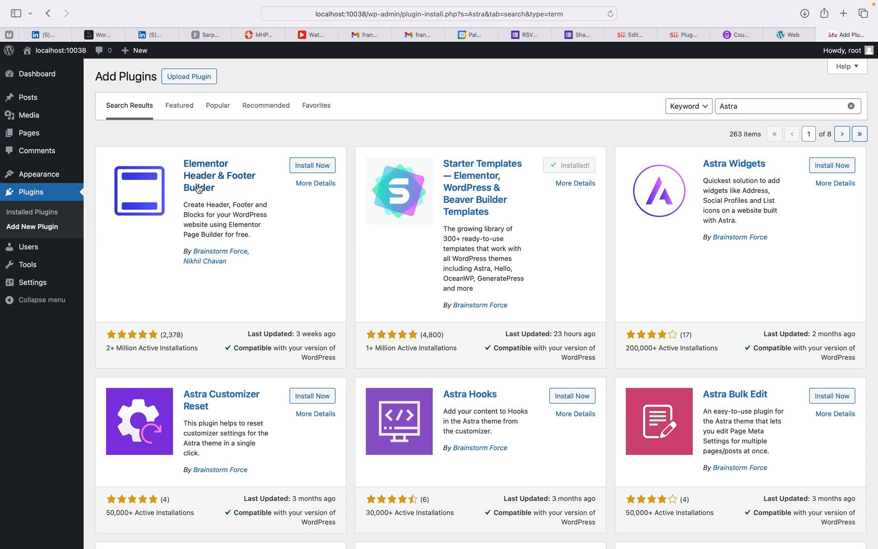
left_click(314, 170)
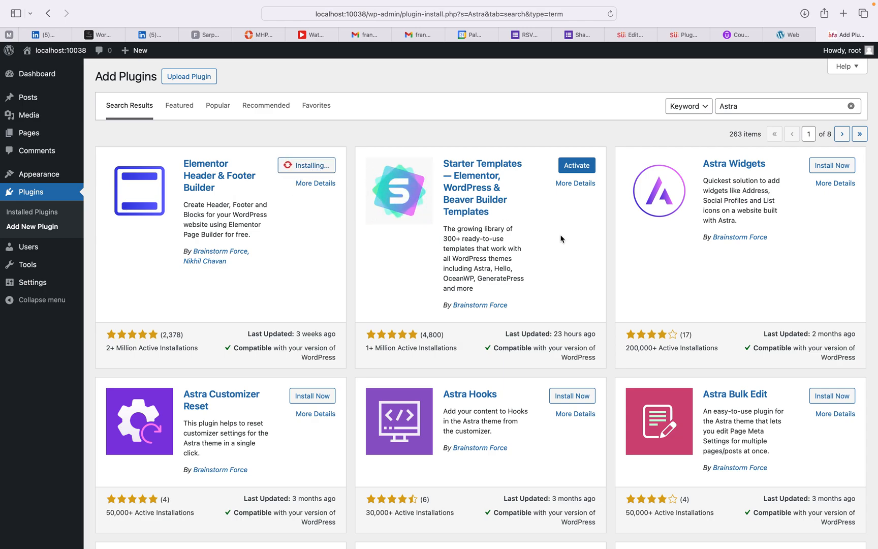
scroll(561, 239, "down", 2)
scroll(561, 239, "up", 2)
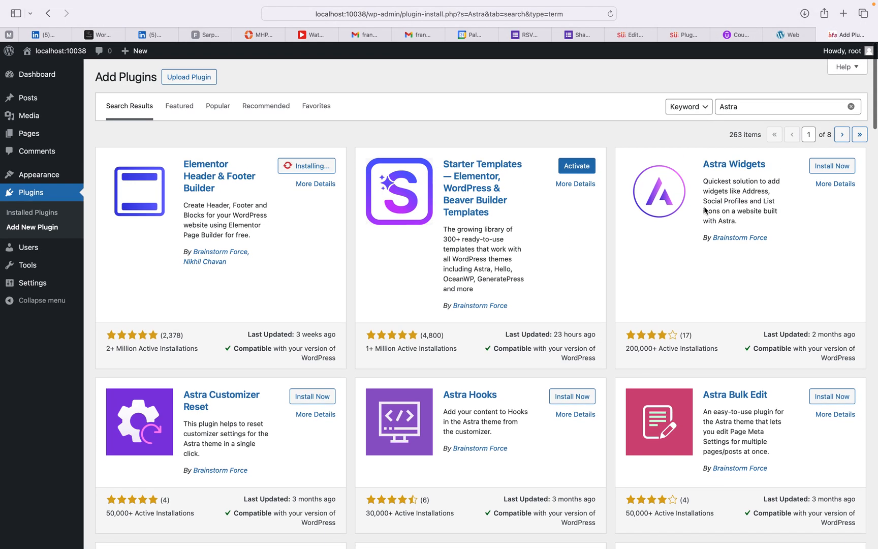
Step: Install Astra Widgets, then activate Starter Templates, confirming Leave Page
left_click(824, 167)
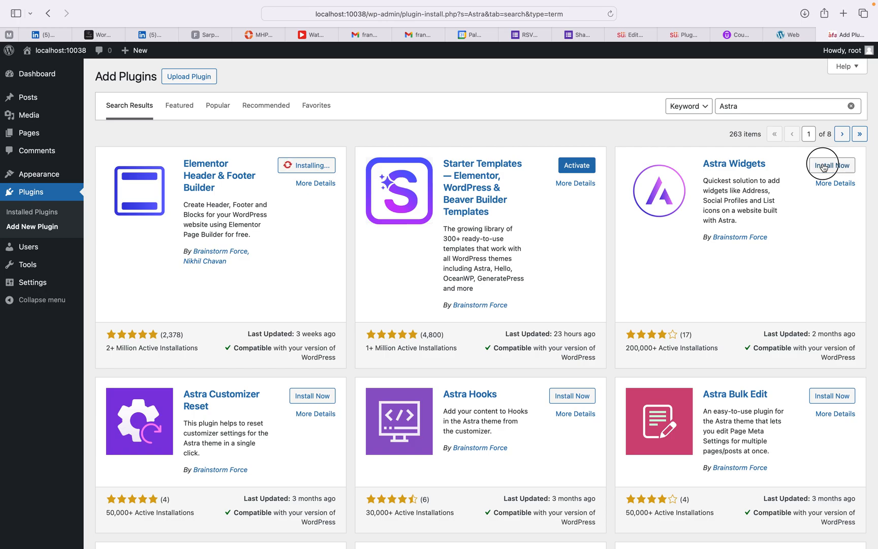
scroll(600, 235, "down", 5)
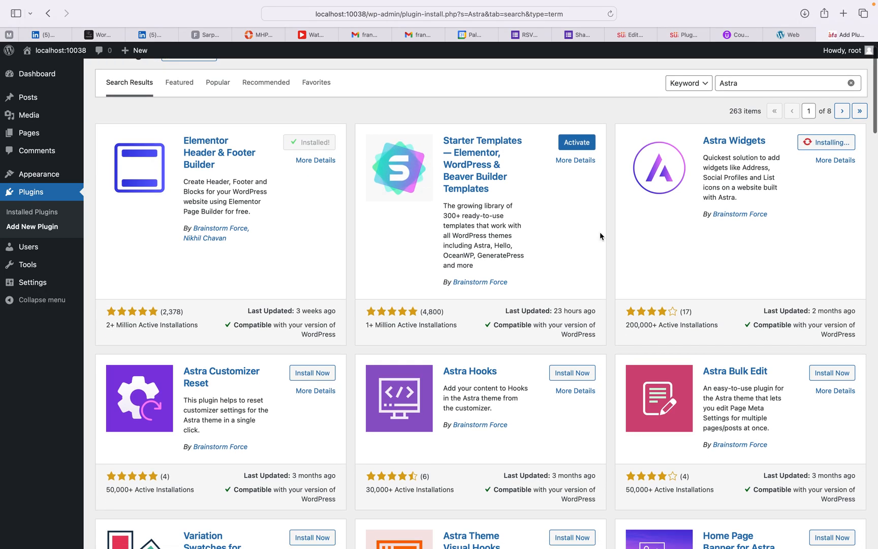
scroll(600, 232, "up", 5)
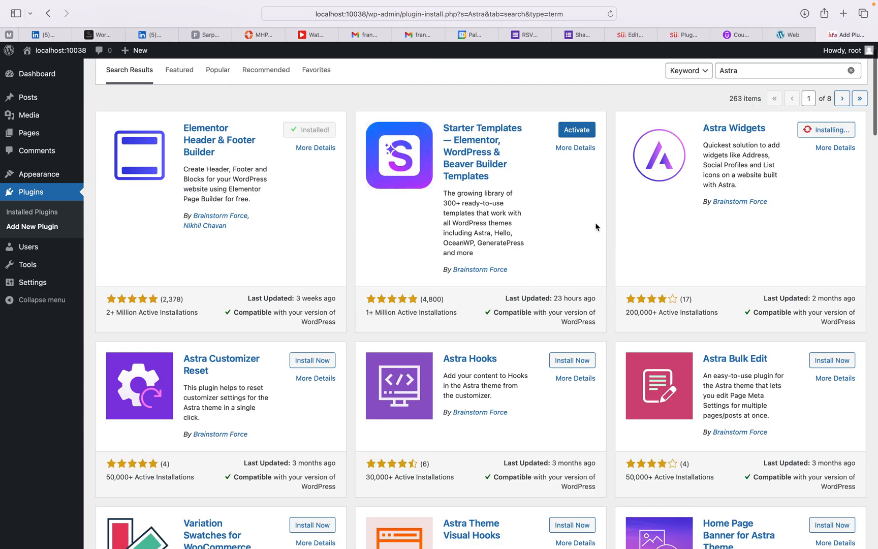
left_click(579, 133)
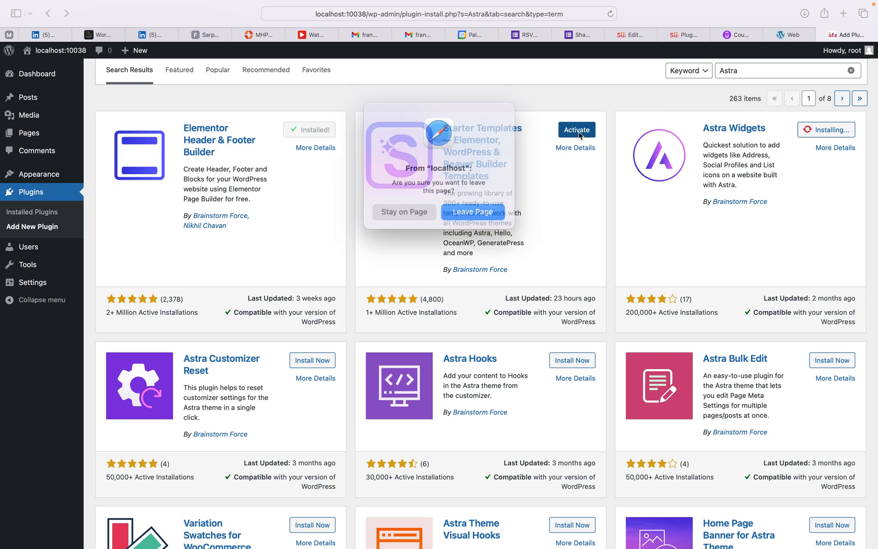
left_click(478, 209)
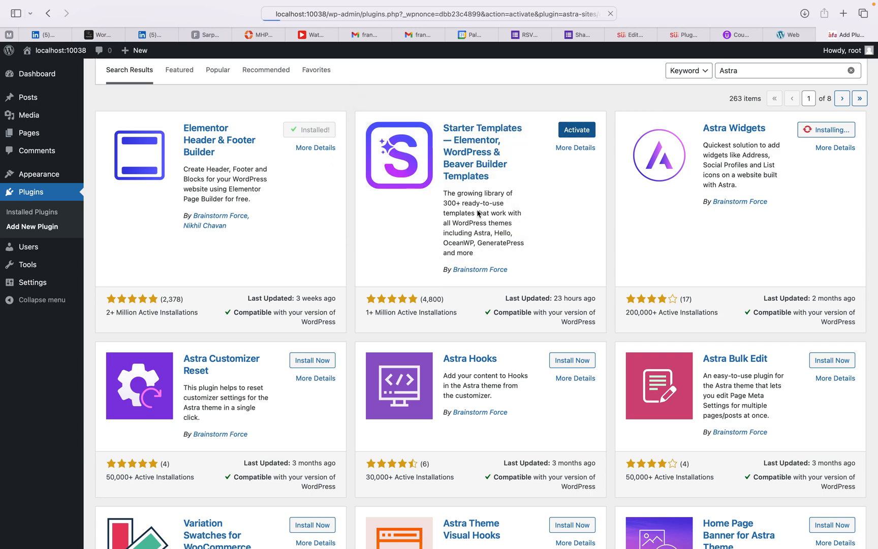
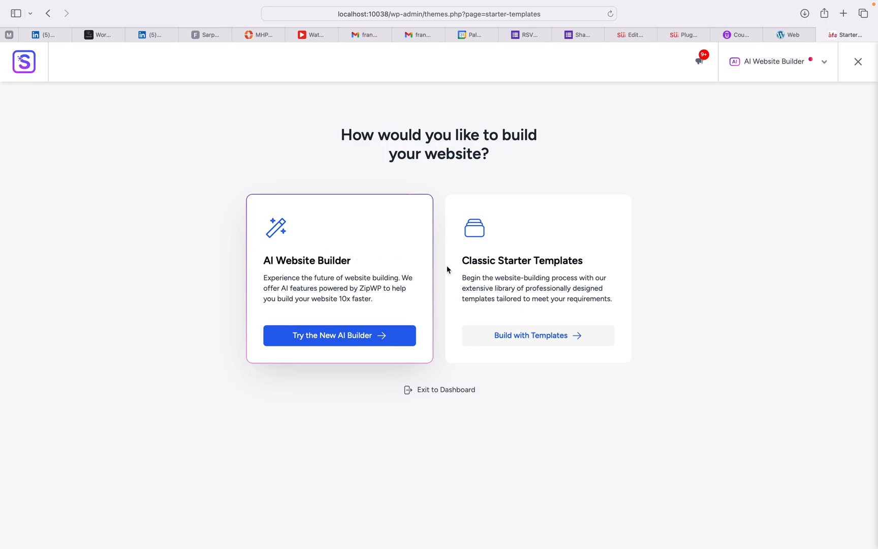
Step: Open the classic Starter Templates library, dismiss the AI builder promo, and try Personal Sites and Community filters
left_click(524, 341)
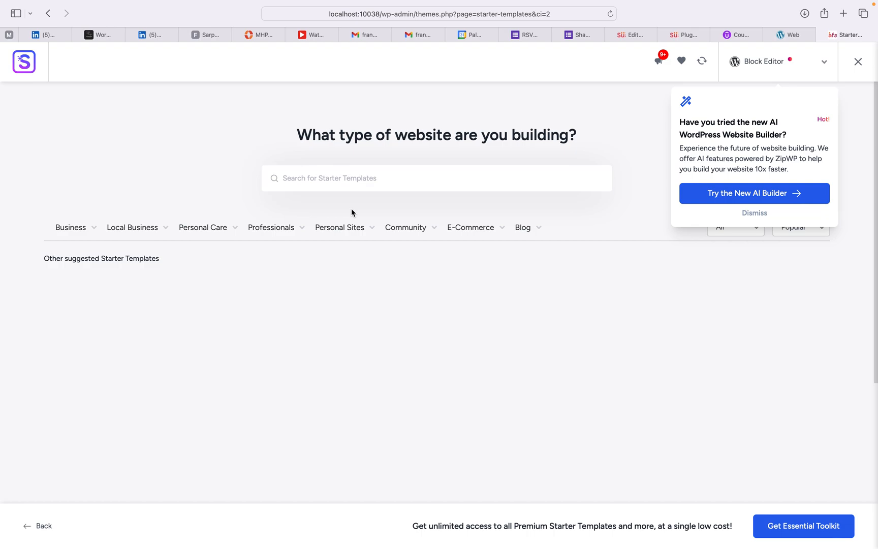
left_click(753, 213)
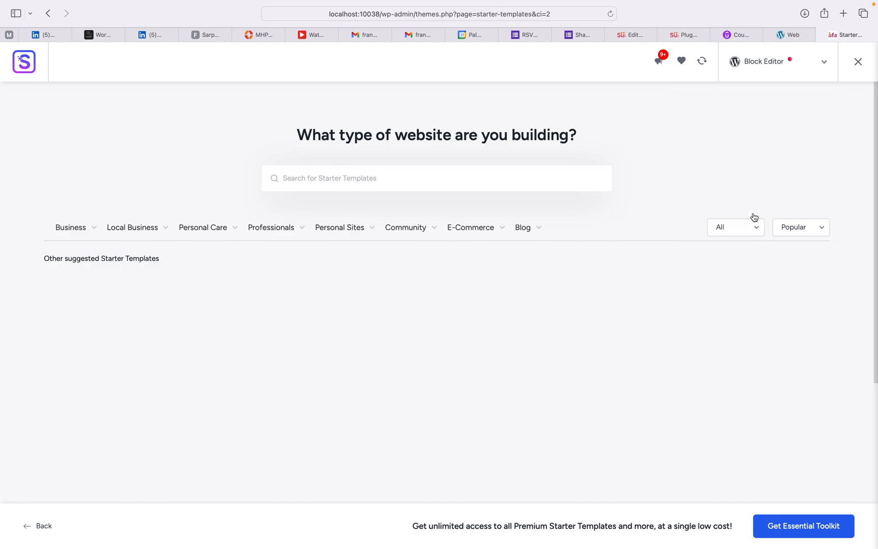
scroll(555, 232, "down", 5)
scroll(556, 232, "up", 5)
left_click(343, 229)
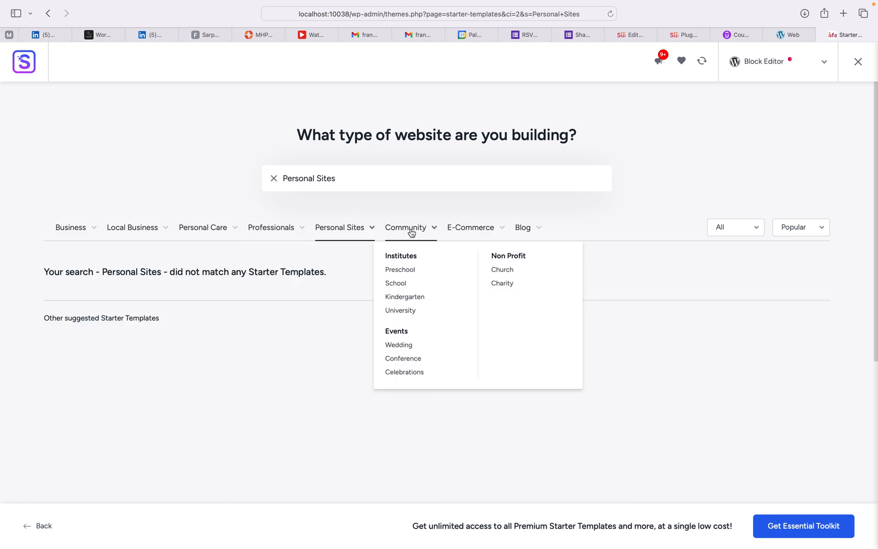
left_click(412, 233)
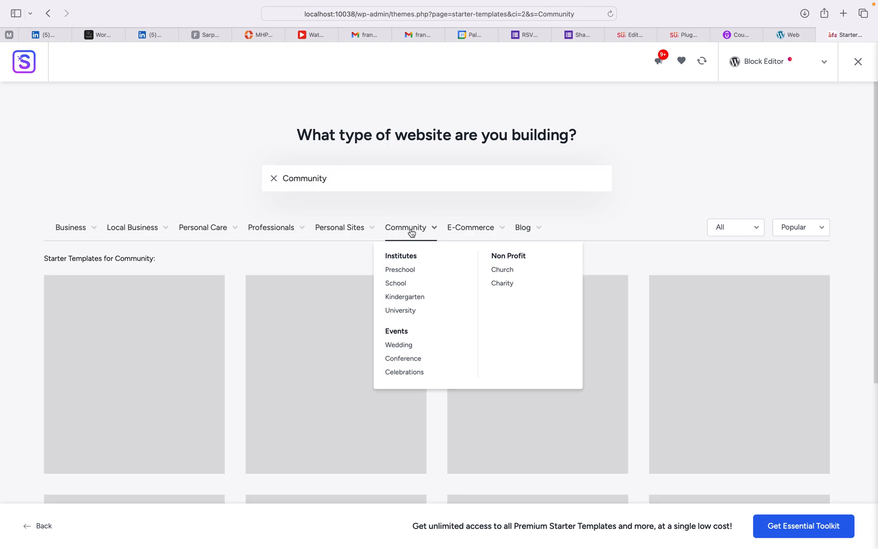
Step: Switch the template page builder to Elementor and sync the template library
mouse_move(472, 232)
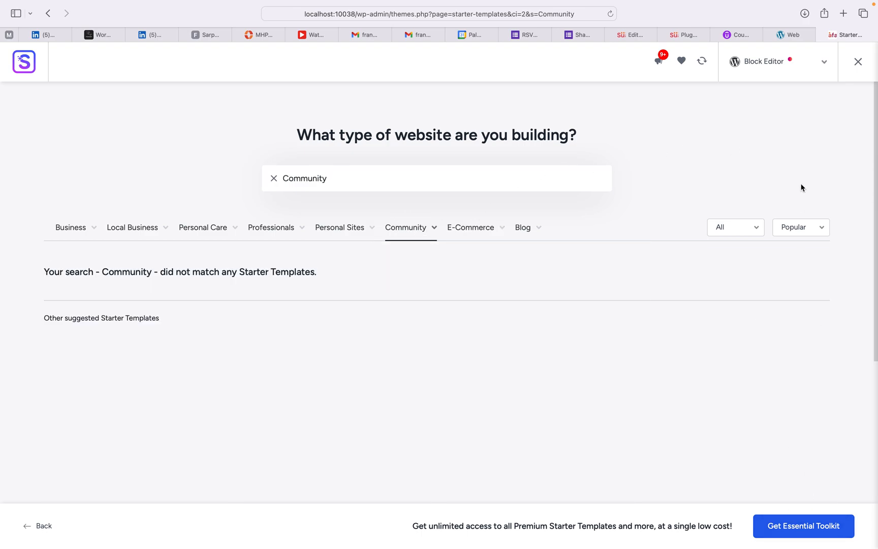
left_click(826, 62)
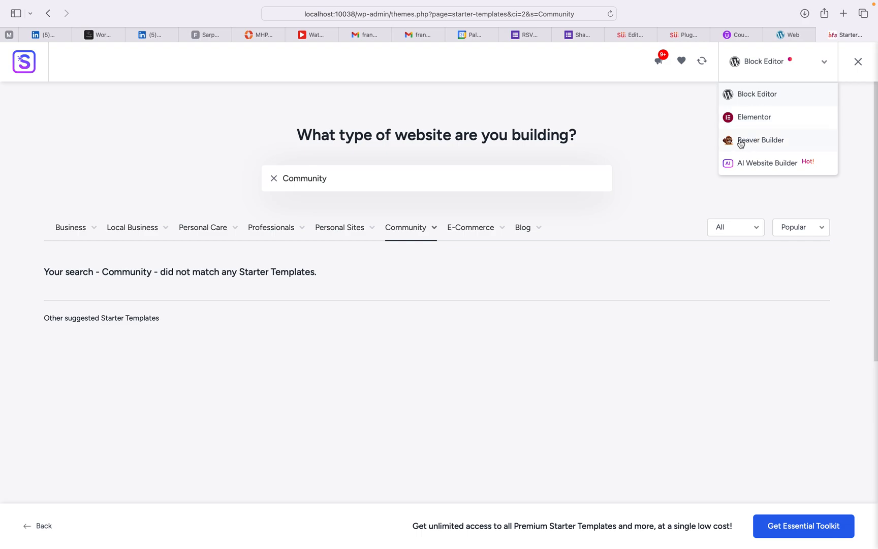
left_click(755, 120)
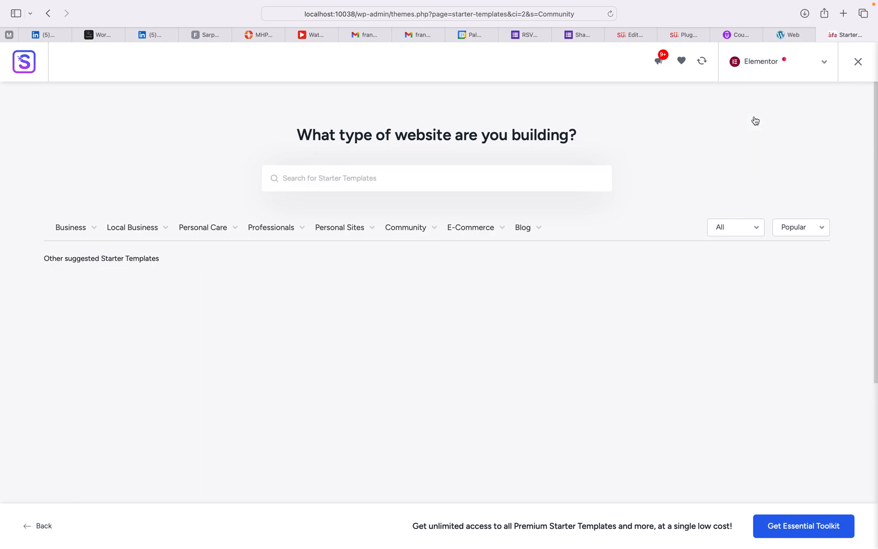
left_click(704, 62)
Step: Exit Starter Templates, reopen it via Appearance, exit again, and go to Installed Plugins
left_click(858, 61)
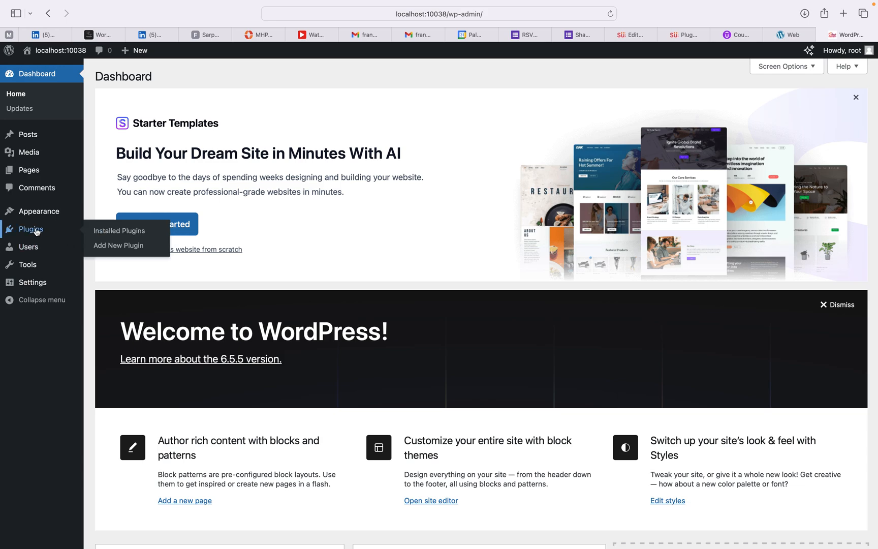
mouse_move(43, 216)
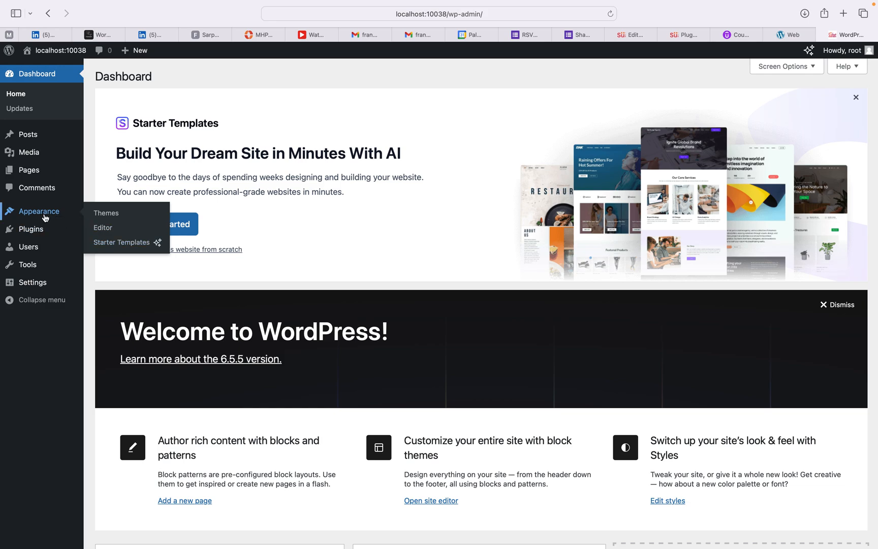
left_click(115, 243)
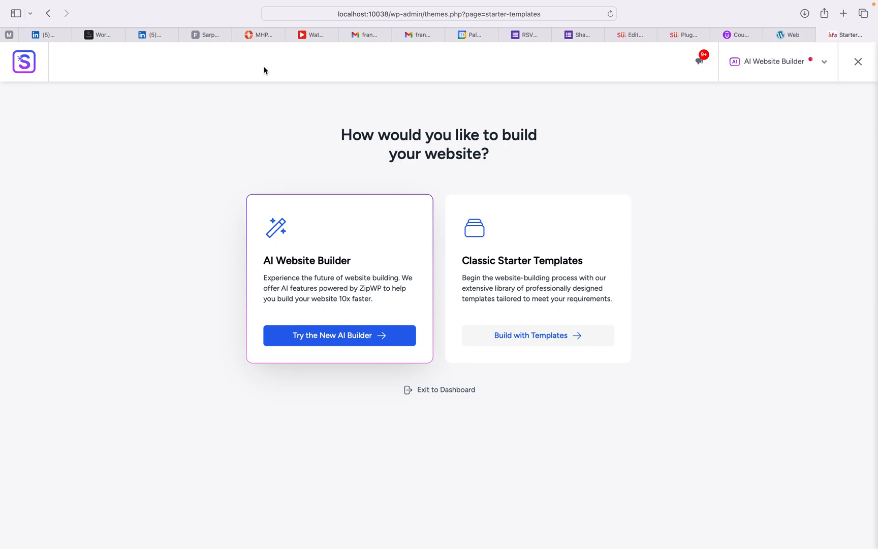
left_click(859, 62)
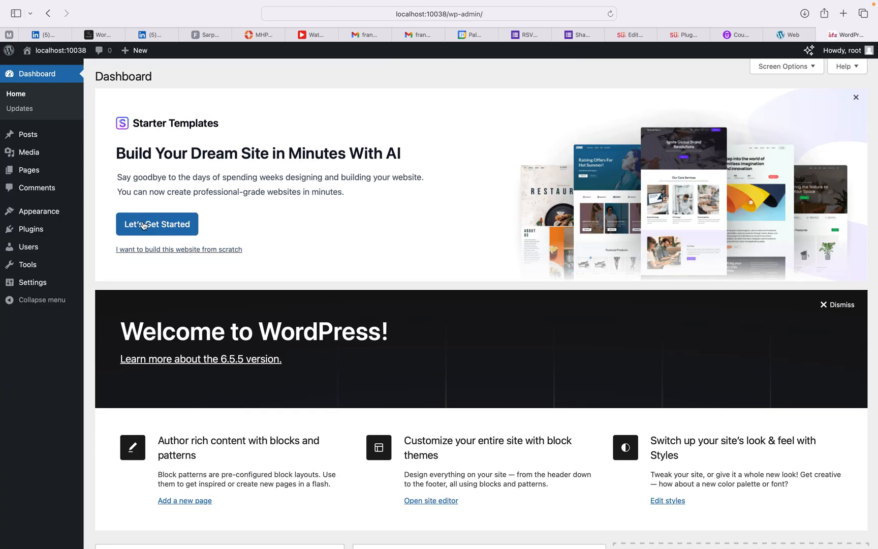
left_click(33, 230)
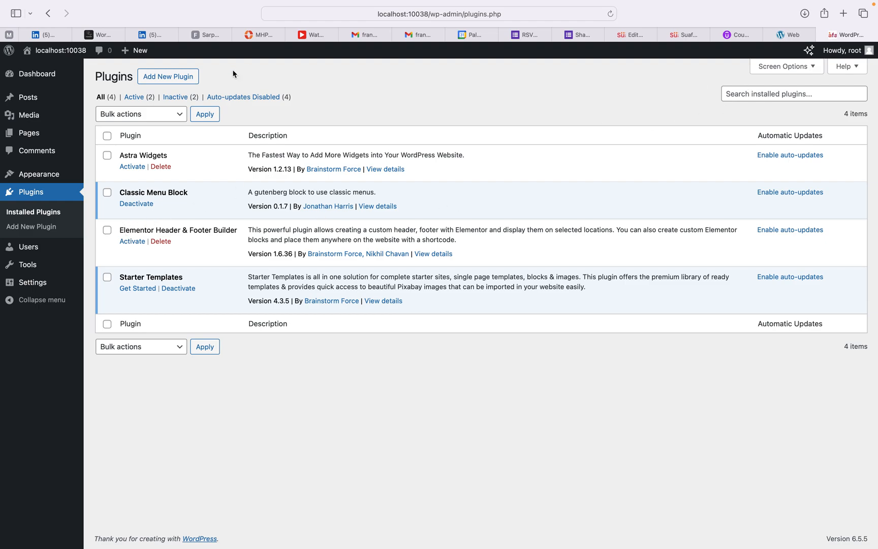
Step: Search Add Plugins for Elementor, then install and activate Elementor Website Builder
left_click(167, 77)
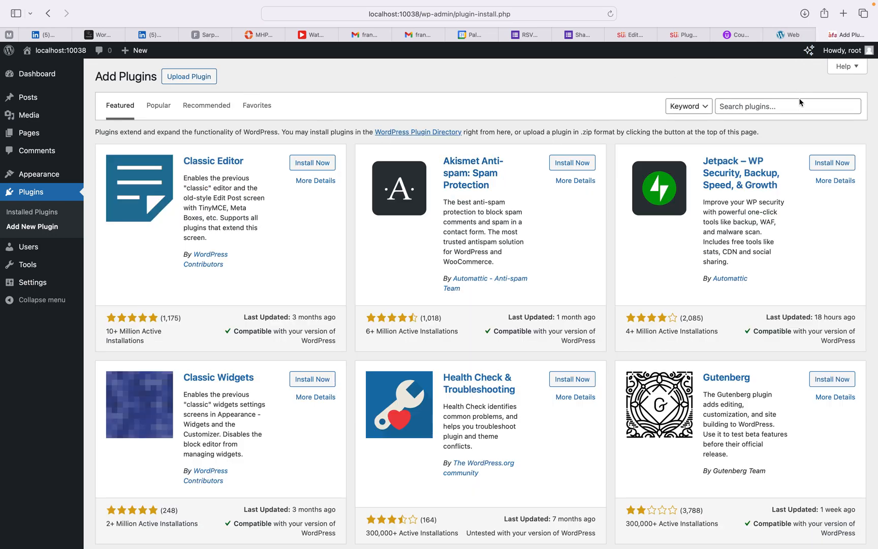
left_click(801, 106)
type("ek")
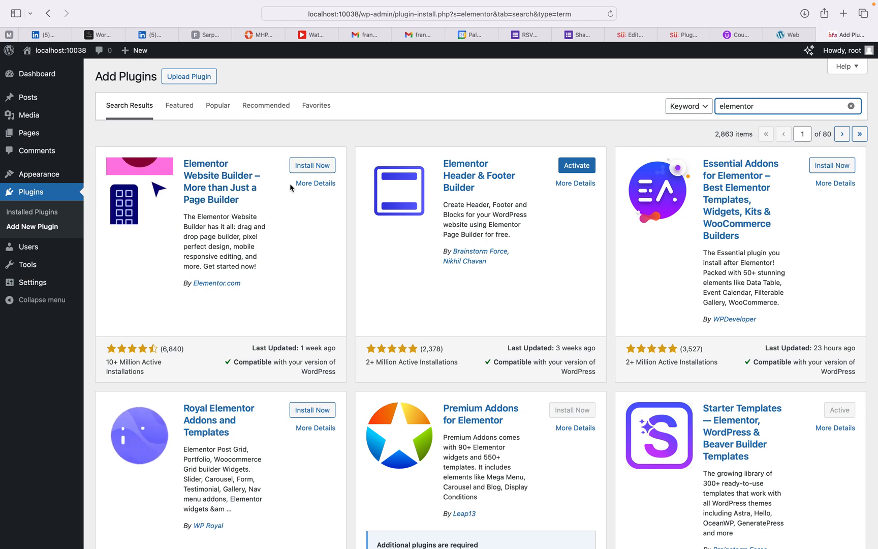
left_click(323, 168)
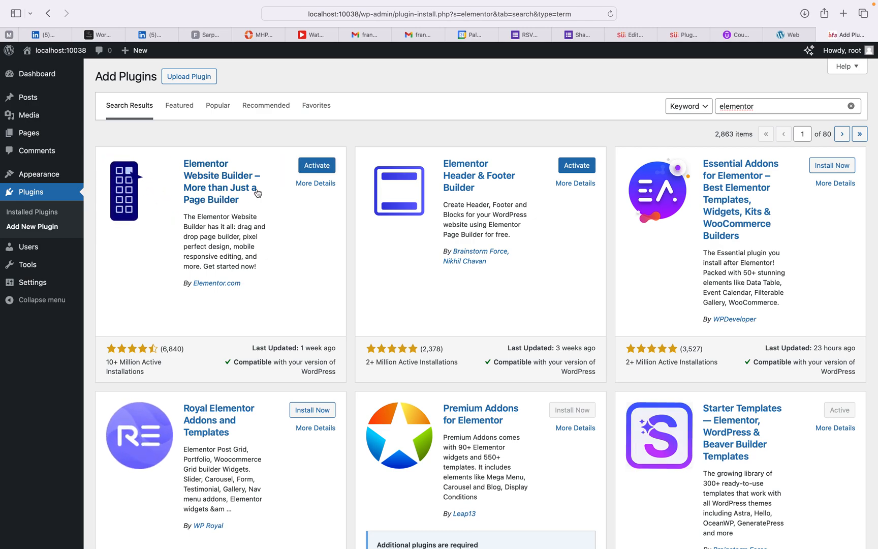
left_click(326, 168)
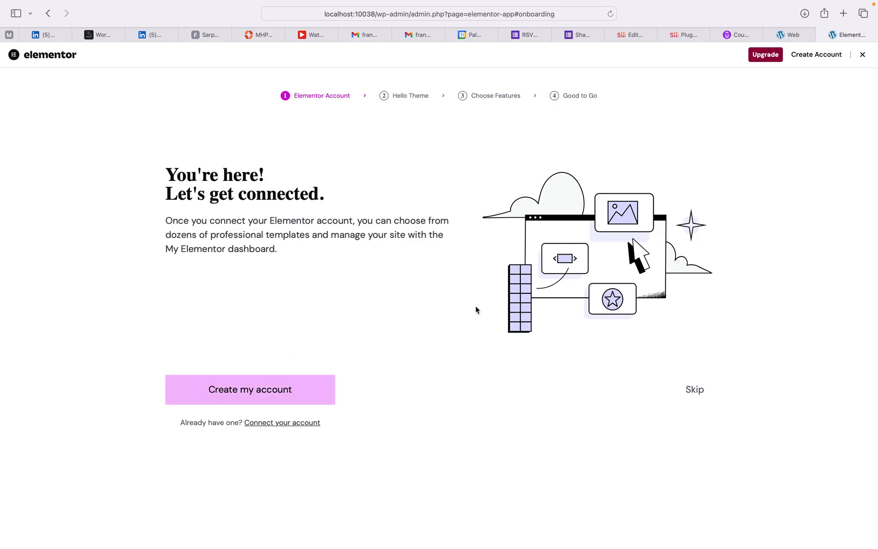
Step: Skip the Account, Hello Theme, Choose Features and Good to Go onboarding steps
left_click(690, 392)
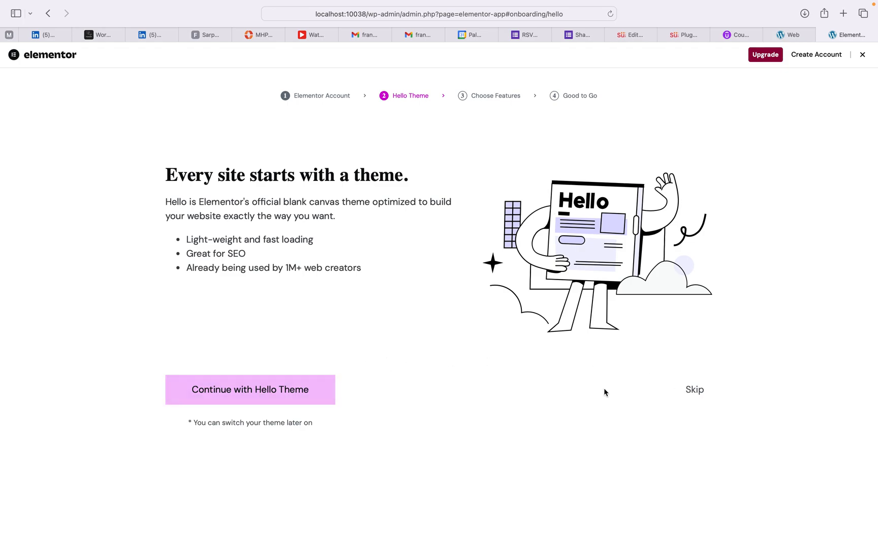
left_click(695, 390)
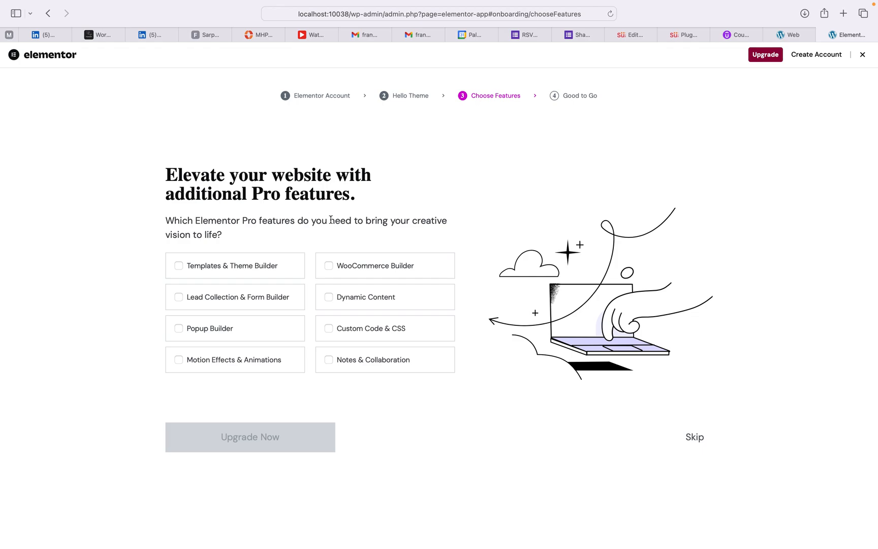
left_click(695, 438)
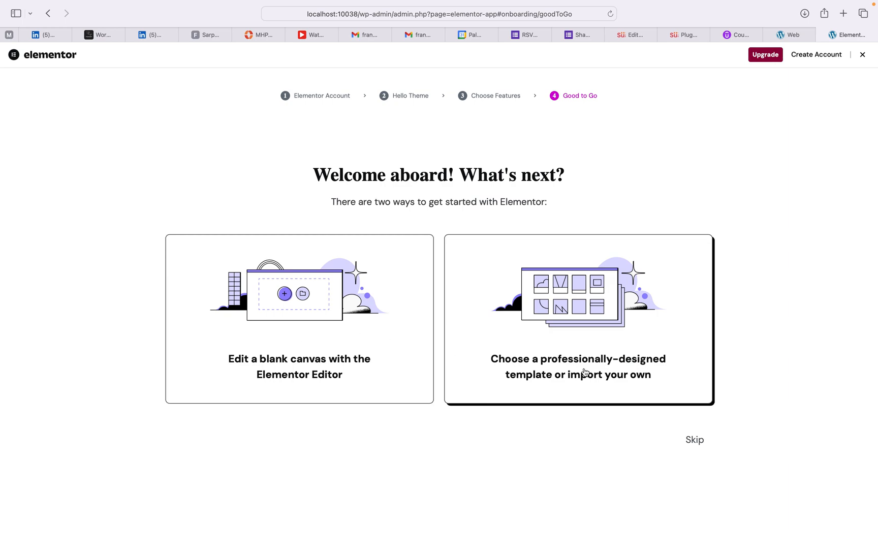
left_click(690, 440)
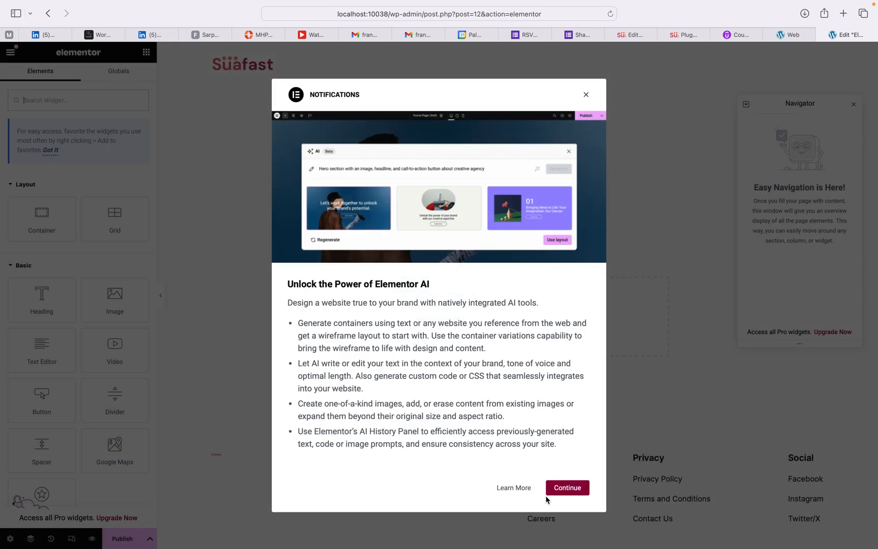
Step: Close the Elementor AI notice and go back to the Good to Go onboarding step
left_click(564, 490)
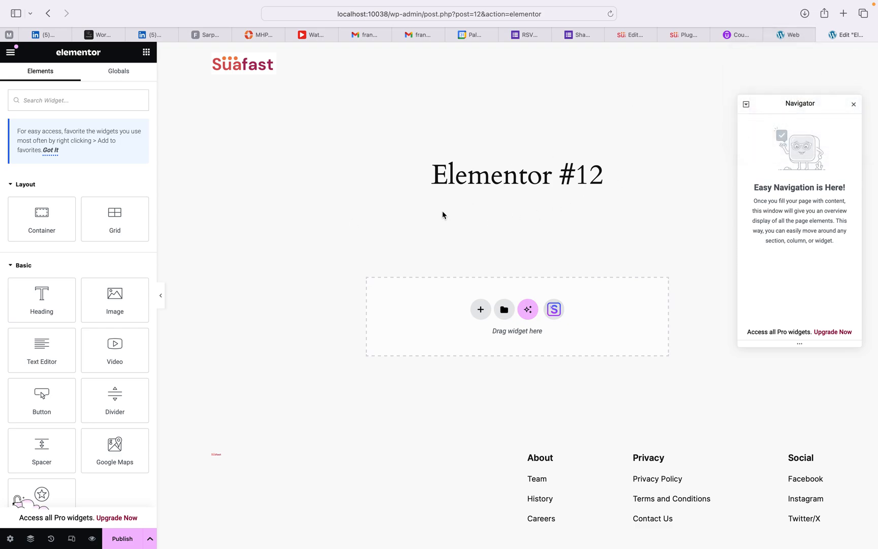
mouse_move(57, 2)
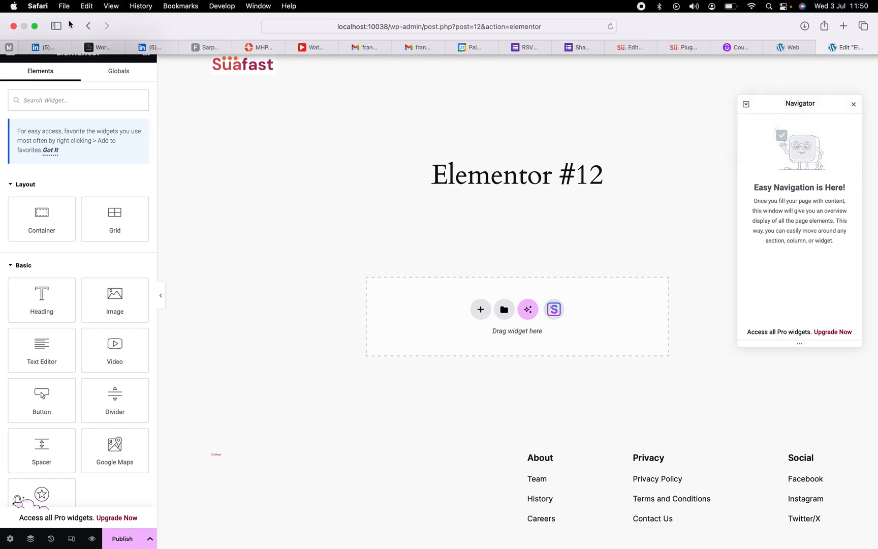
left_click(87, 27)
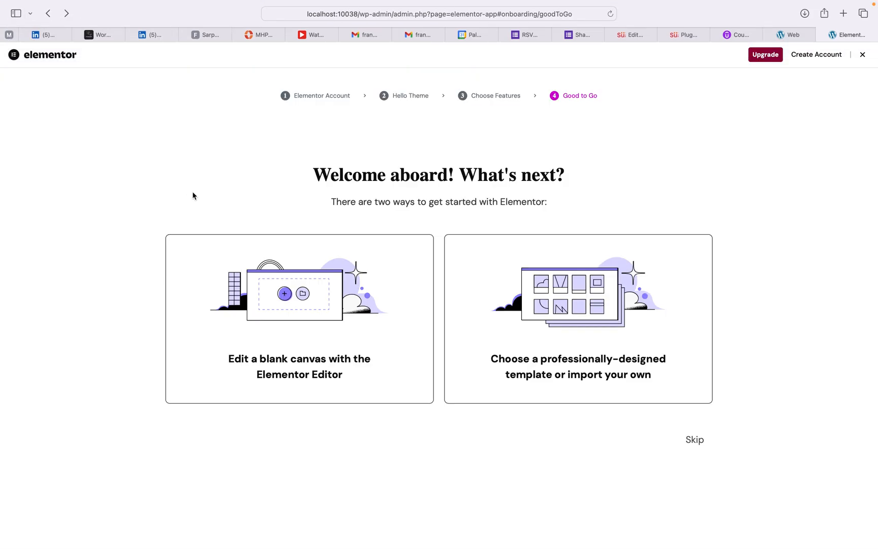
left_click(862, 55)
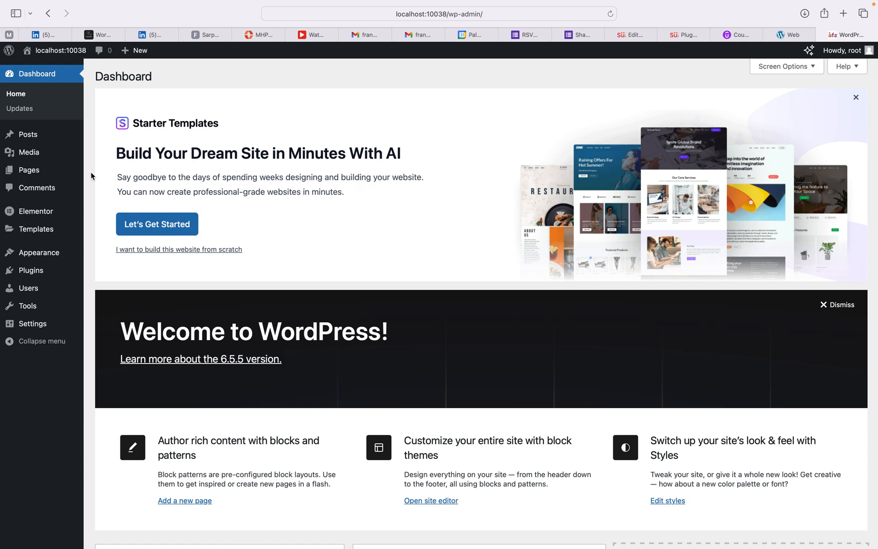
mouse_move(39, 253)
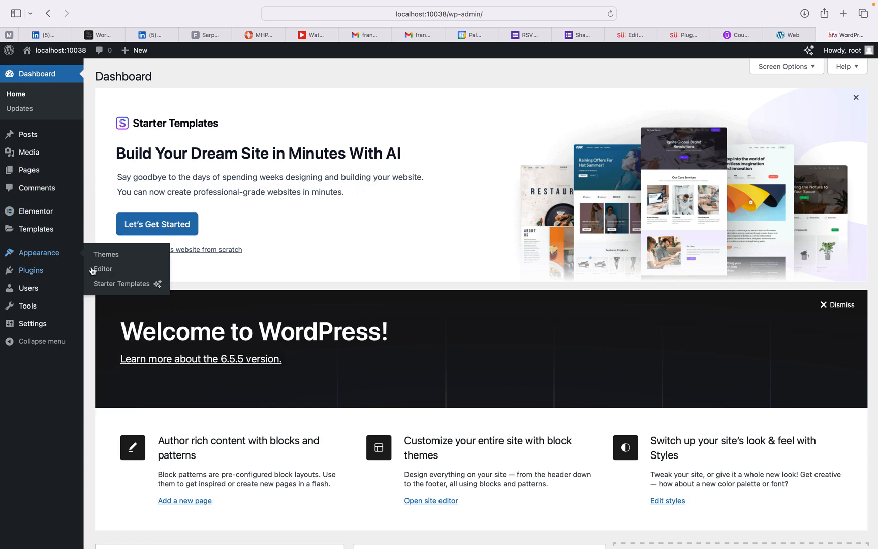
left_click(110, 286)
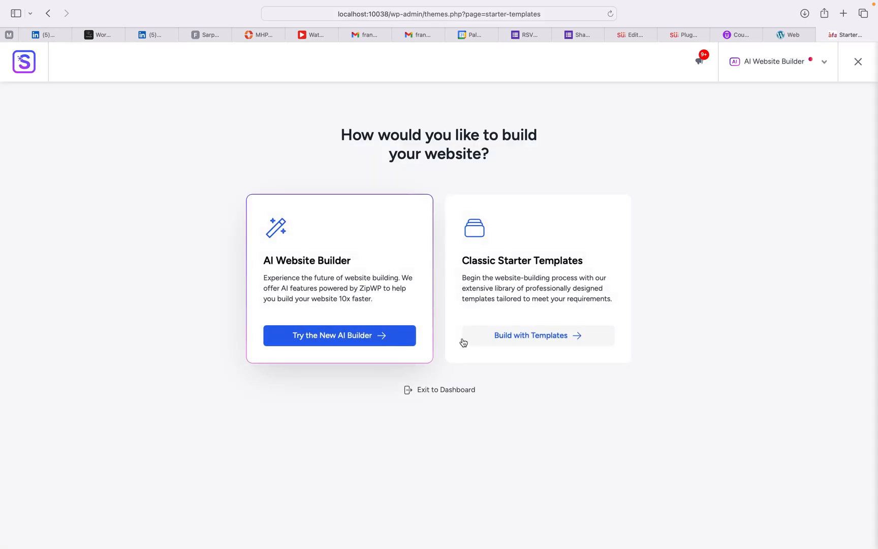
left_click(498, 336)
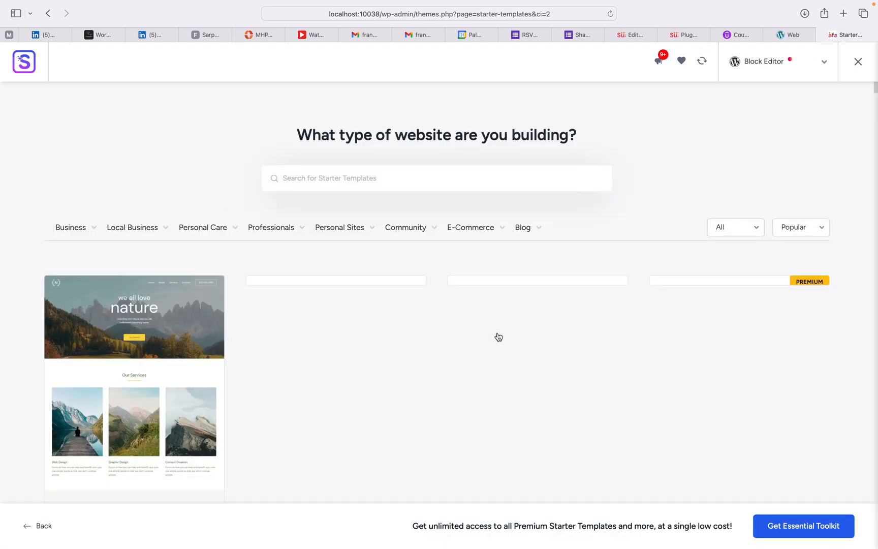
scroll(552, 182, "down", 3)
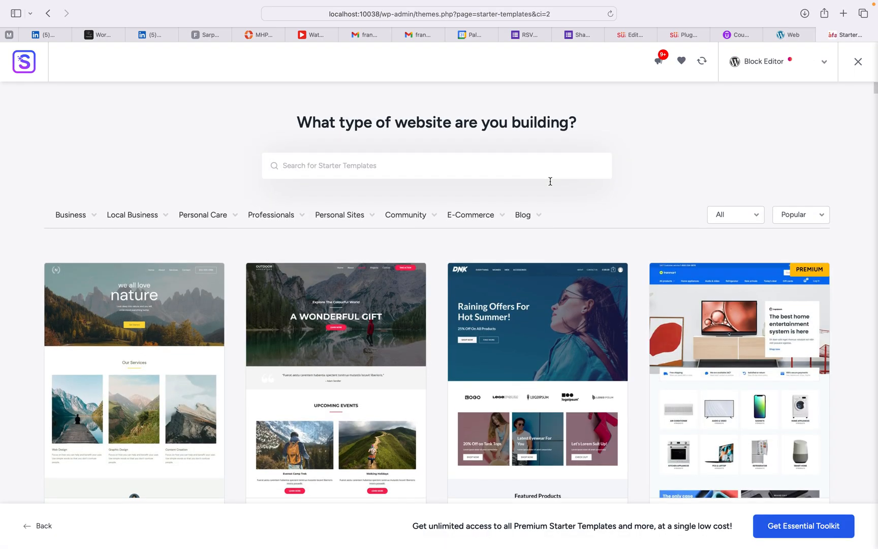
scroll(553, 182, "up", 3)
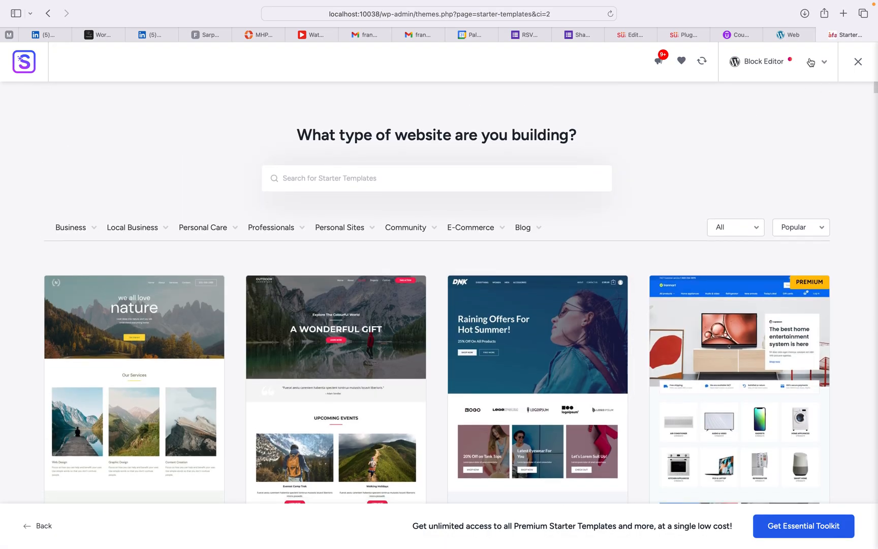
left_click(825, 63)
left_click(756, 117)
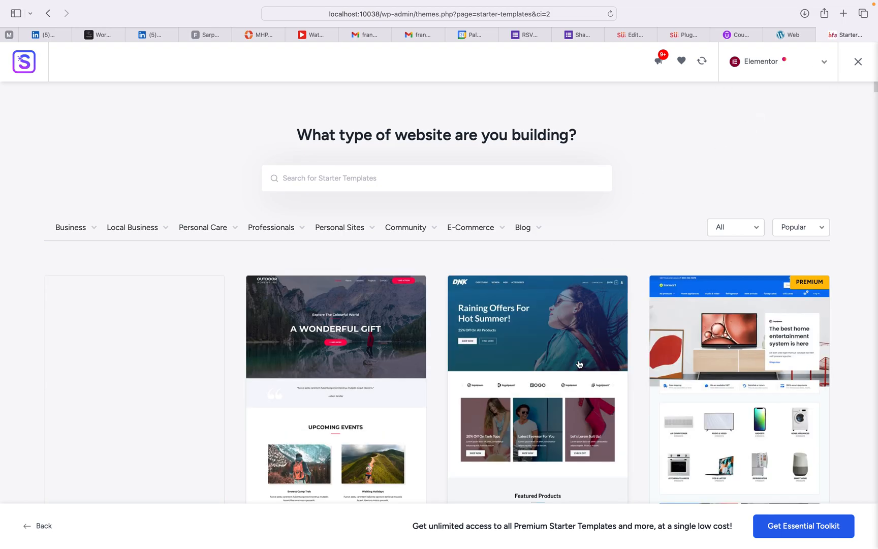
scroll(580, 364, "down", 3)
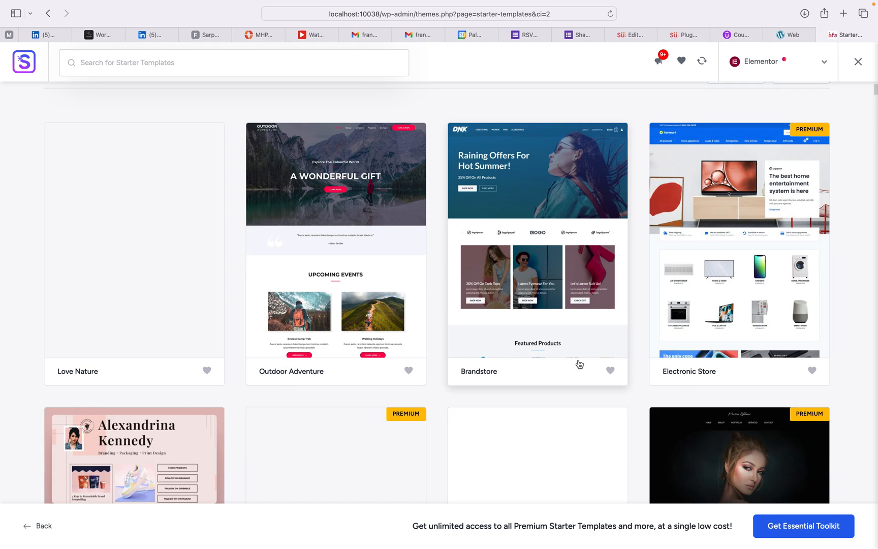
scroll(580, 364, "down", 7)
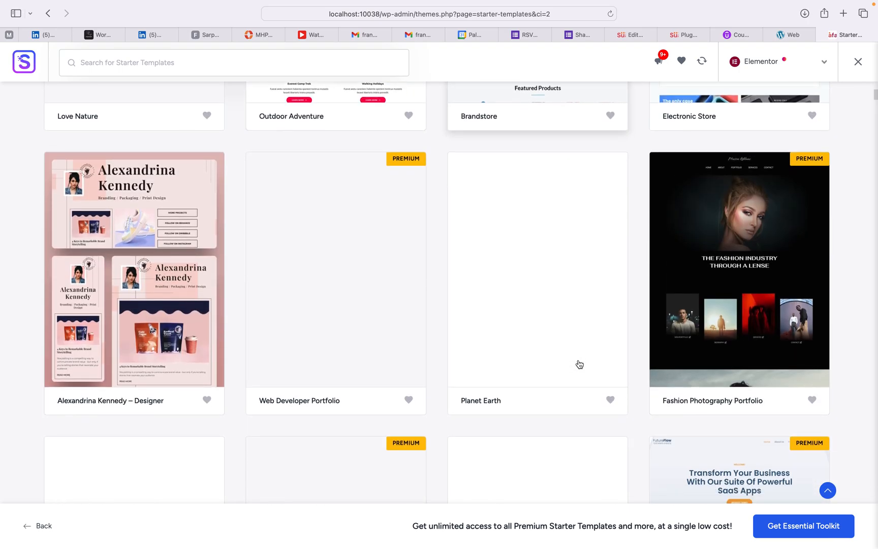
scroll(580, 364, "down", 2)
scroll(579, 364, "down", 7)
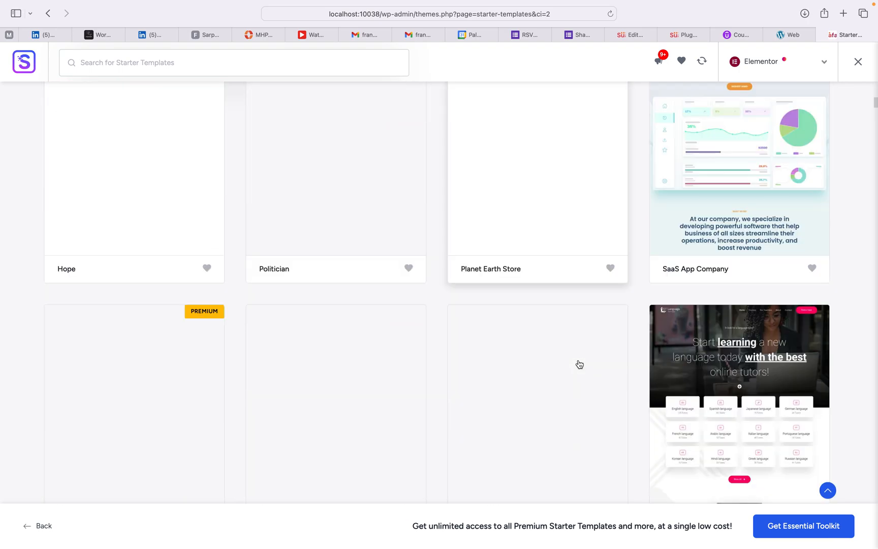
scroll(580, 364, "down", 4)
scroll(580, 364, "up", 3)
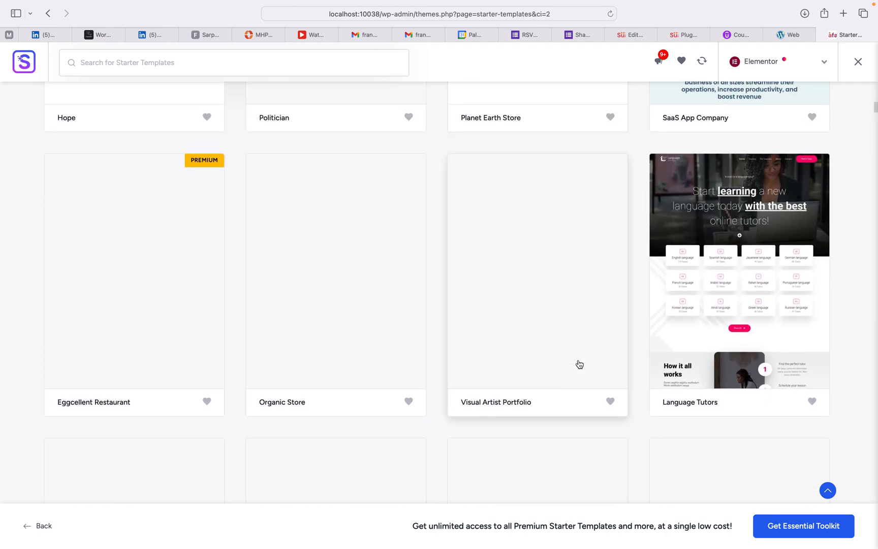
scroll(580, 364, "up", 7)
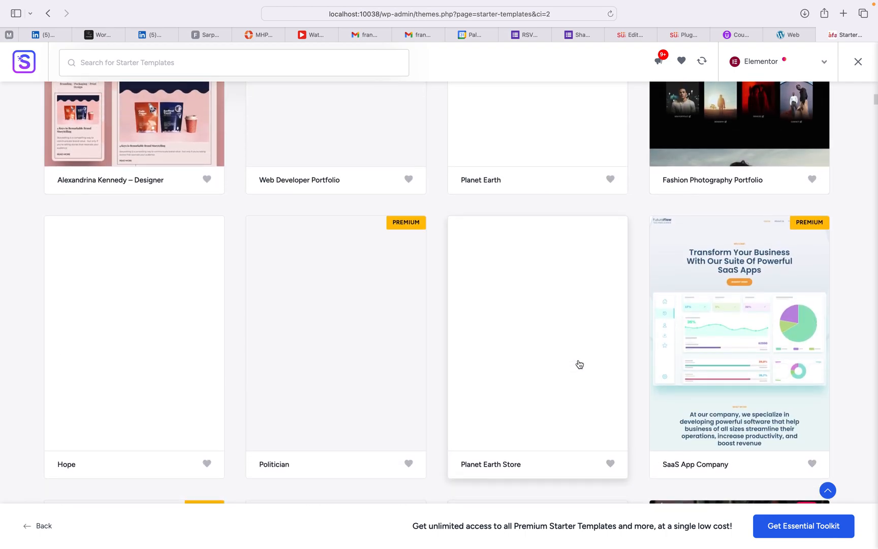
scroll(580, 365, "up", 3)
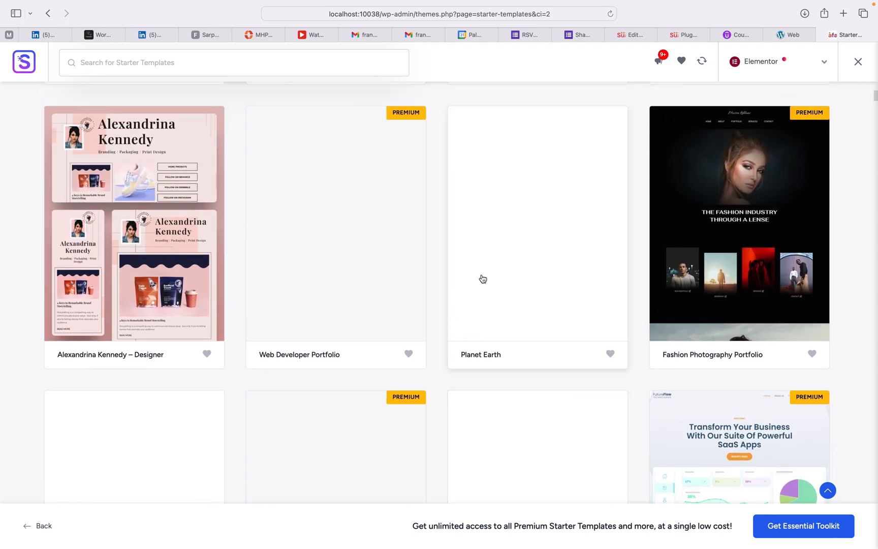
scroll(482, 279, "up", 6)
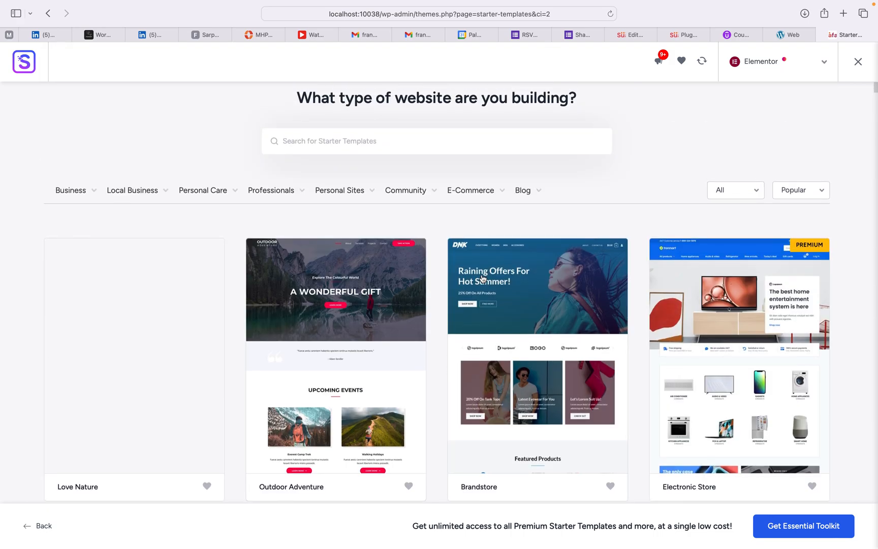
scroll(485, 315, "down", 5)
scroll(489, 348, "down", 10)
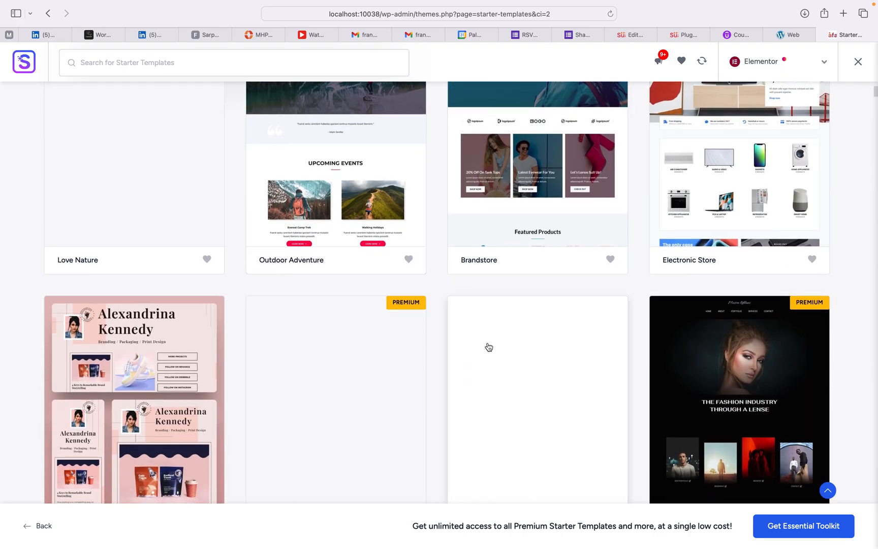
scroll(489, 347, "down", 6)
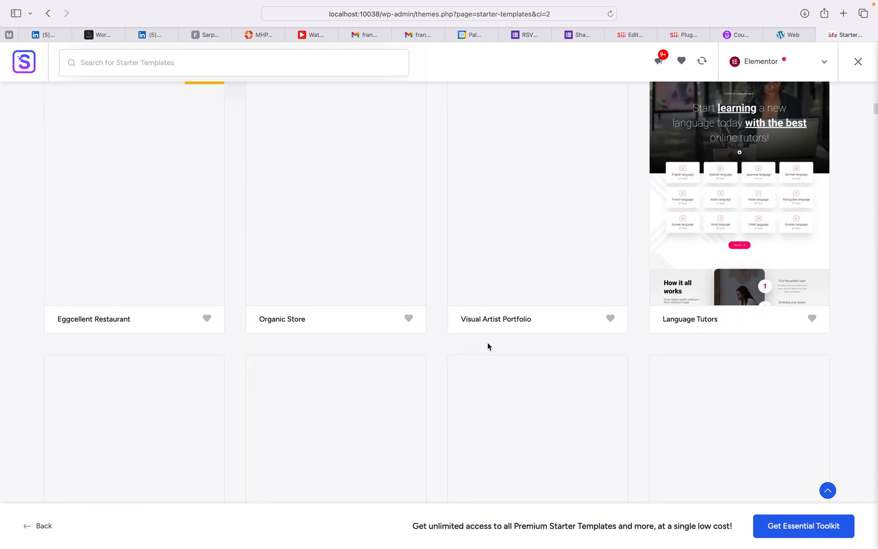
scroll(487, 346, "up", 2)
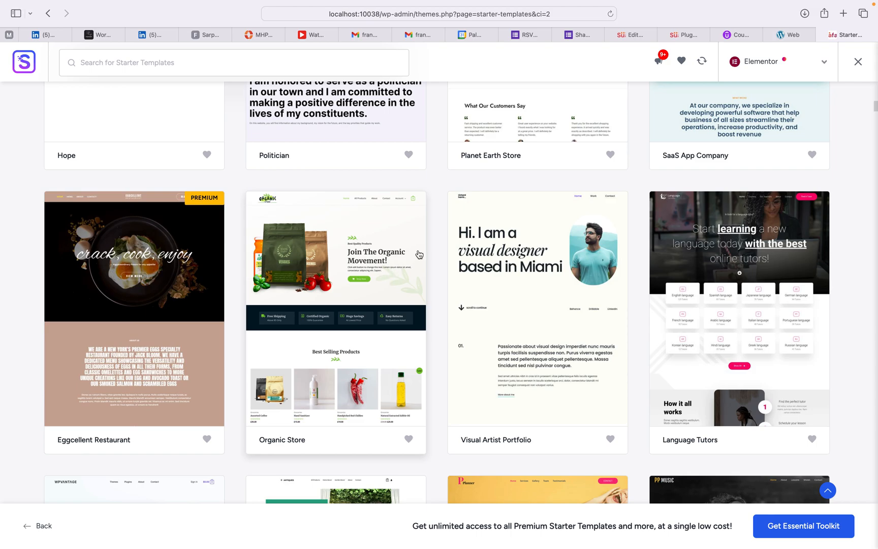
scroll(418, 254, "down", 1)
scroll(419, 254, "down", 3)
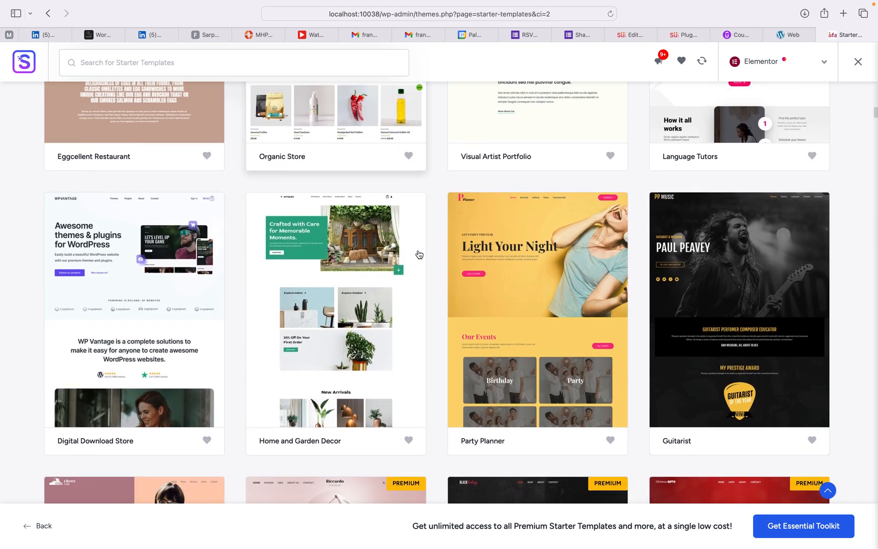
scroll(418, 254, "down", 3)
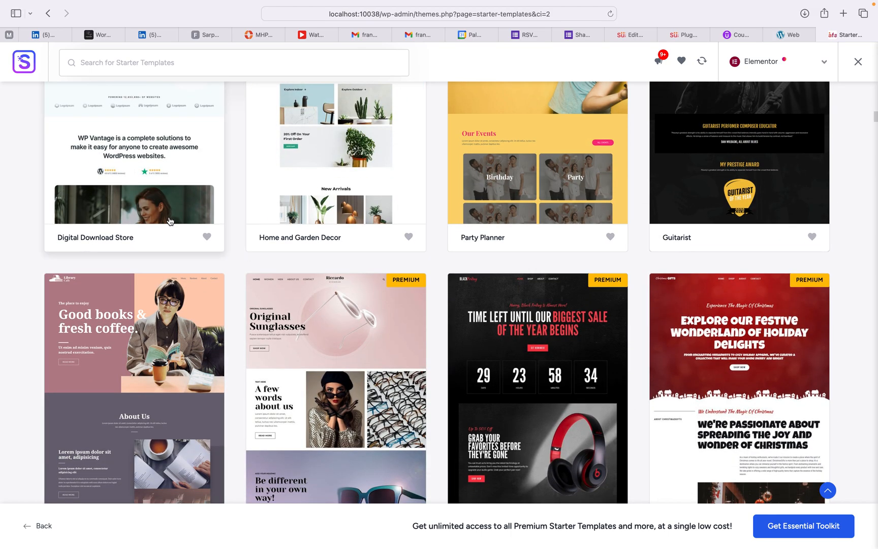
scroll(171, 221, "up", 1)
scroll(170, 221, "up", 1)
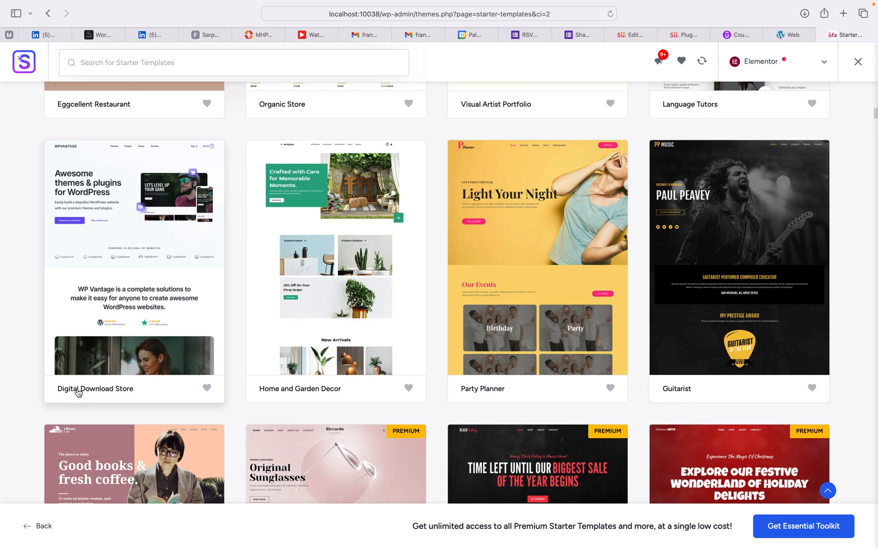
scroll(280, 388, "down", 4)
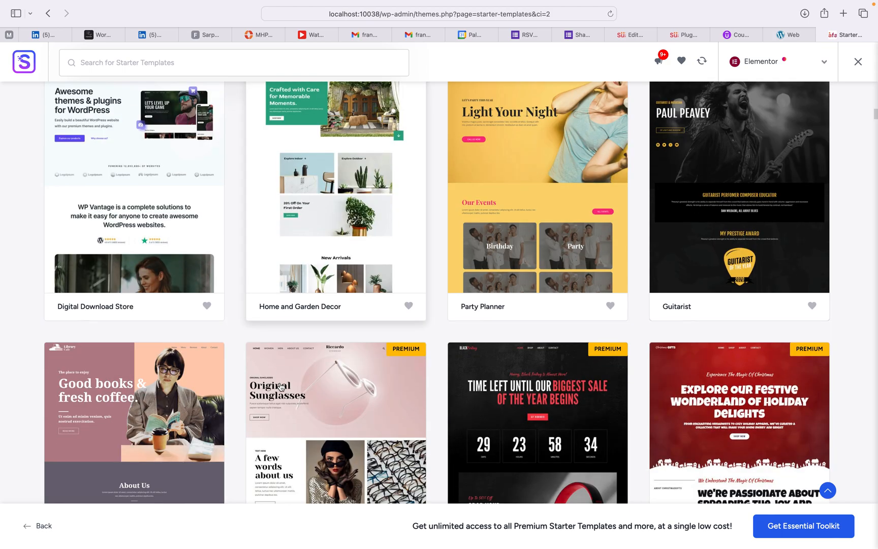
scroll(280, 388, "down", 4)
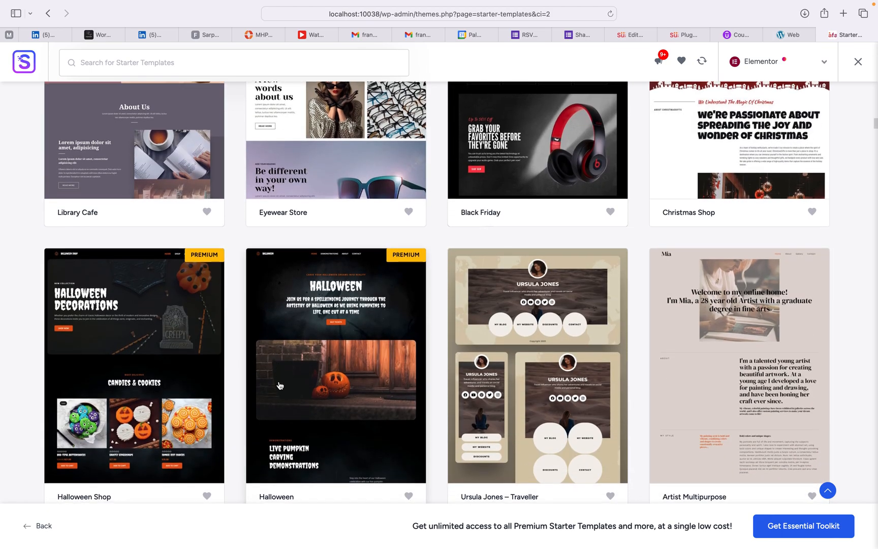
scroll(280, 385, "down", 6)
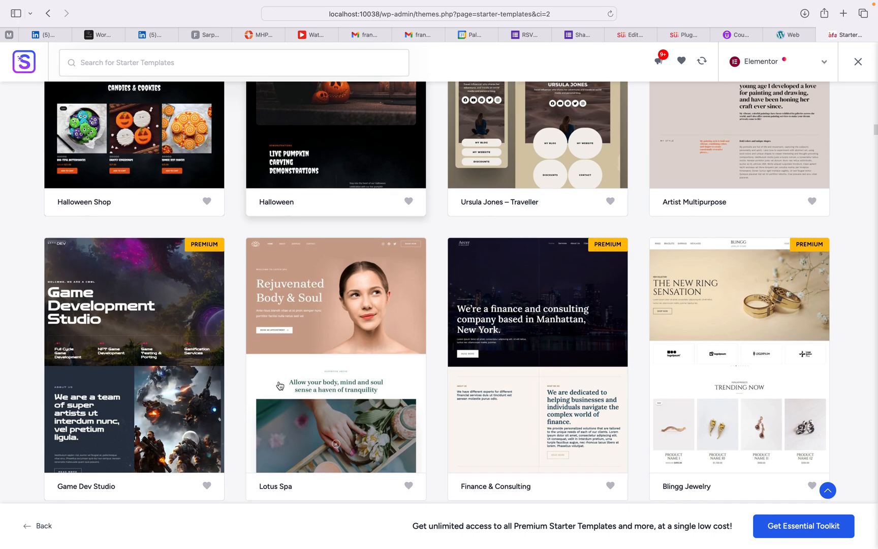
scroll(280, 386, "down", 3)
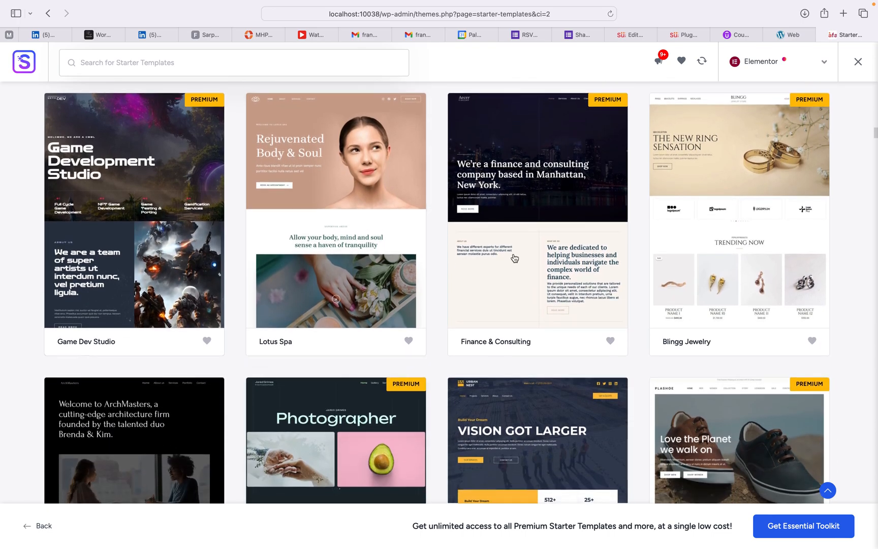
scroll(659, 184, "up", 3)
scroll(659, 181, "down", 15)
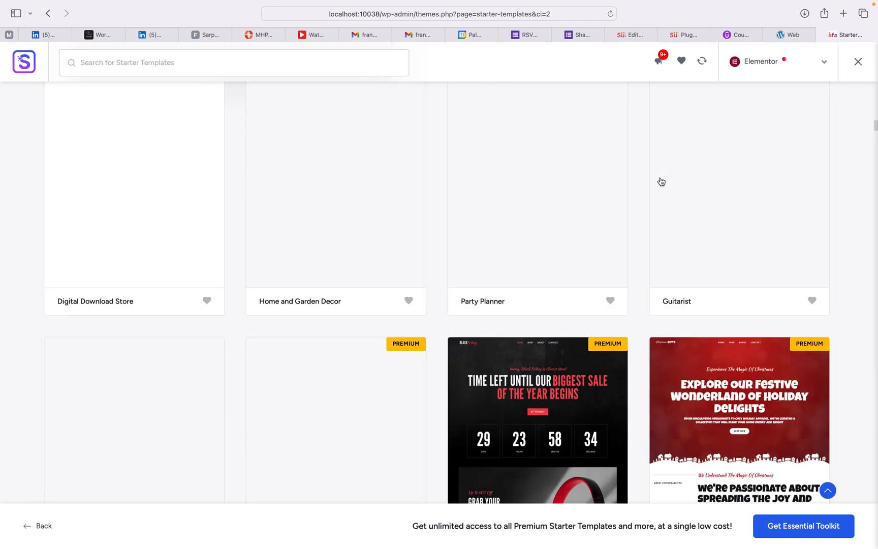
scroll(660, 181, "up", 20)
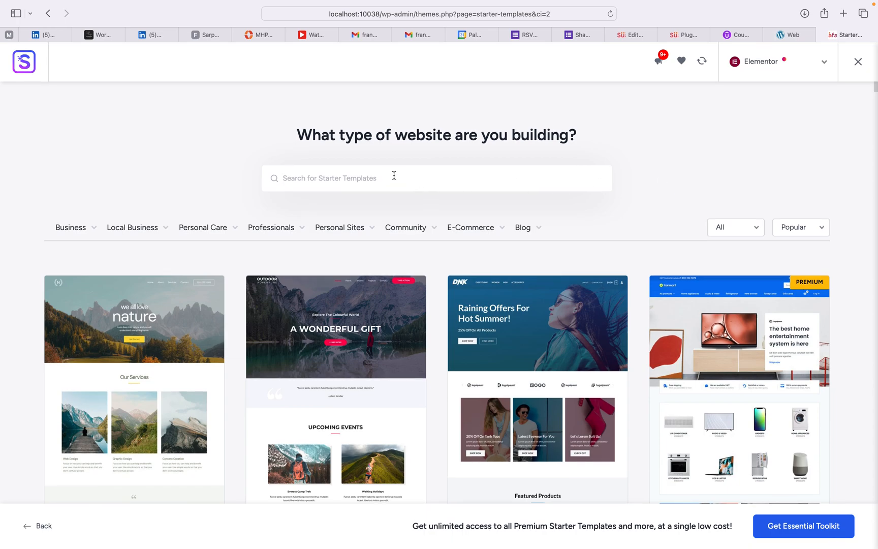
Step: Filter templates to Business > Agency, check the sort and free/Premium options, and browse the results
mouse_move(87, 231)
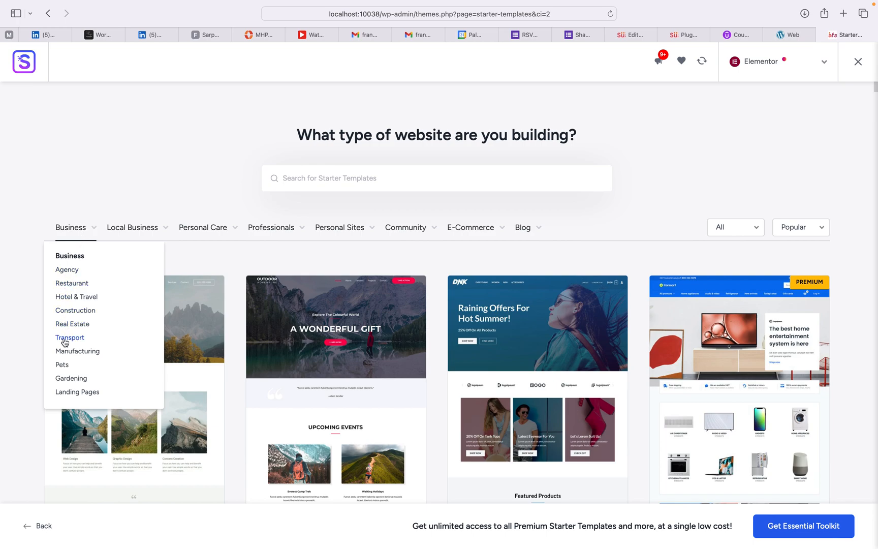
left_click(69, 269)
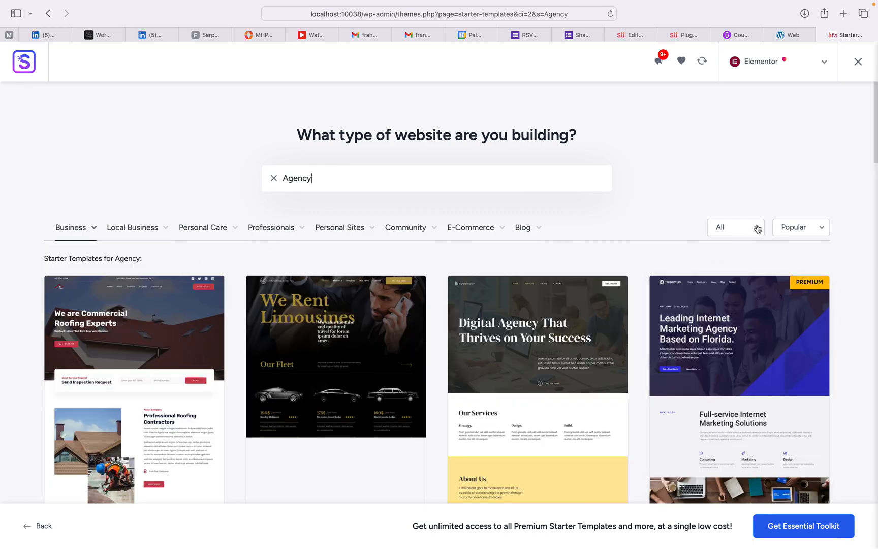
left_click(822, 227)
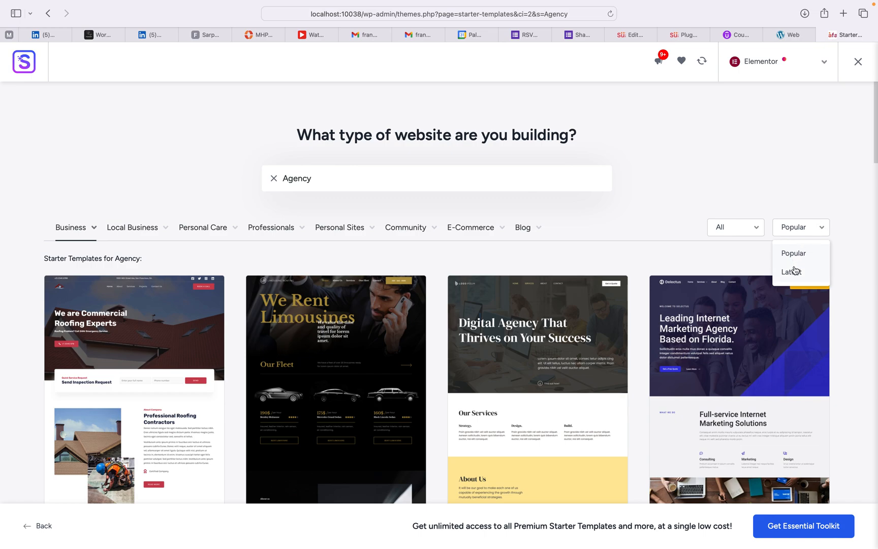
left_click(756, 231)
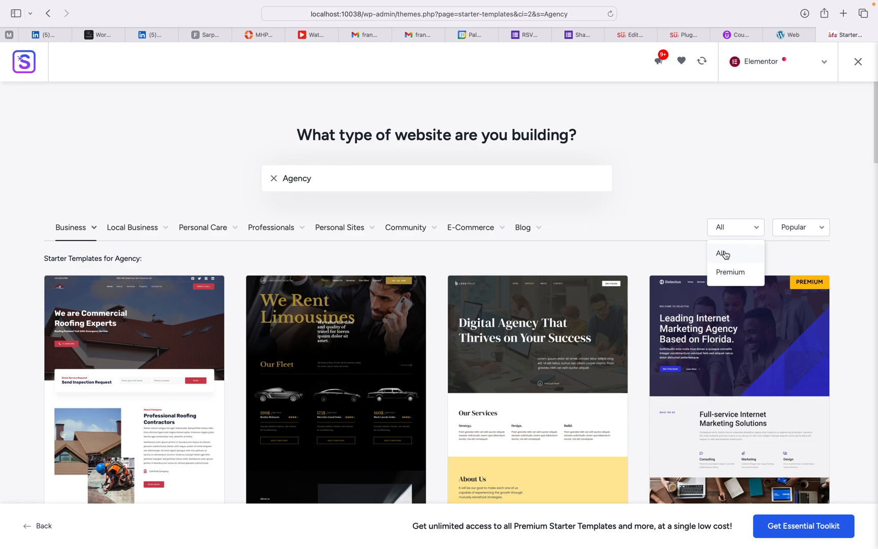
left_click(670, 204)
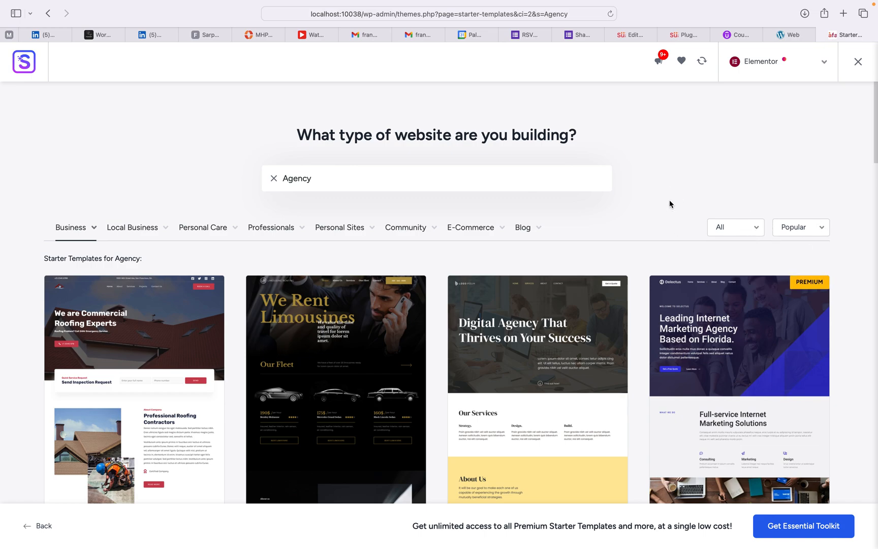
scroll(670, 204, "down", 5)
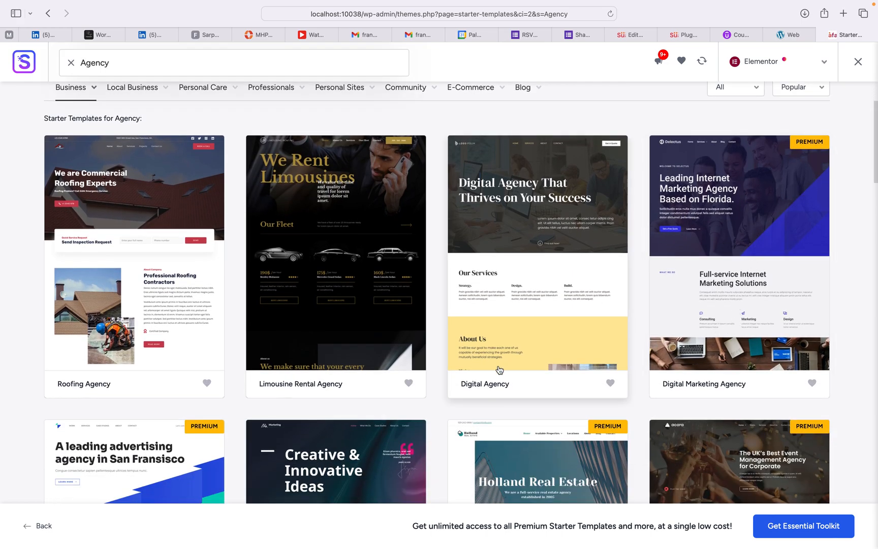
scroll(515, 295, "down", 3)
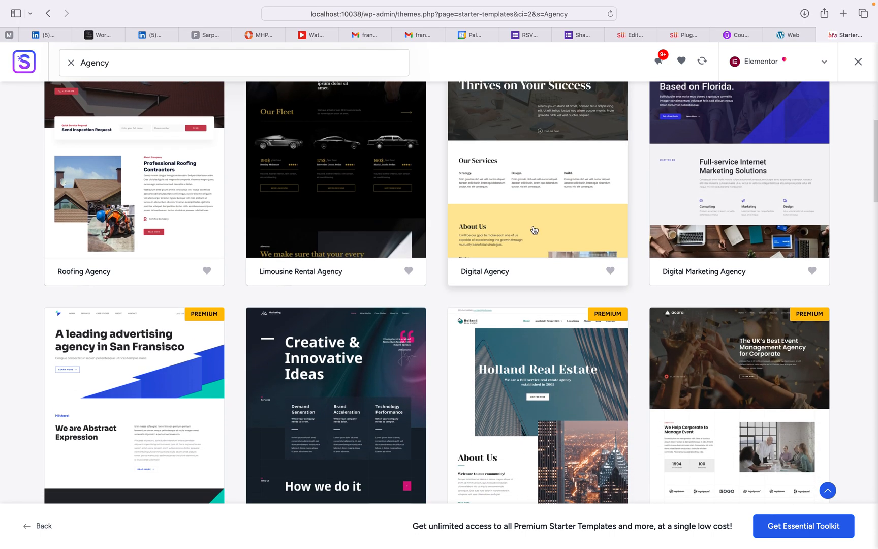
Step: Open the Digital Agency template and scroll its preview to the footer and back up
left_click(534, 230)
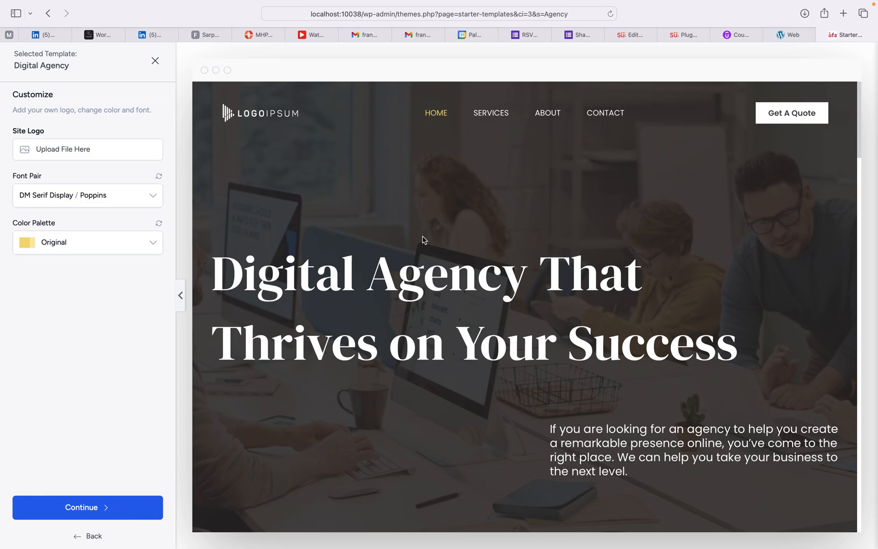
scroll(457, 276, "down", 20)
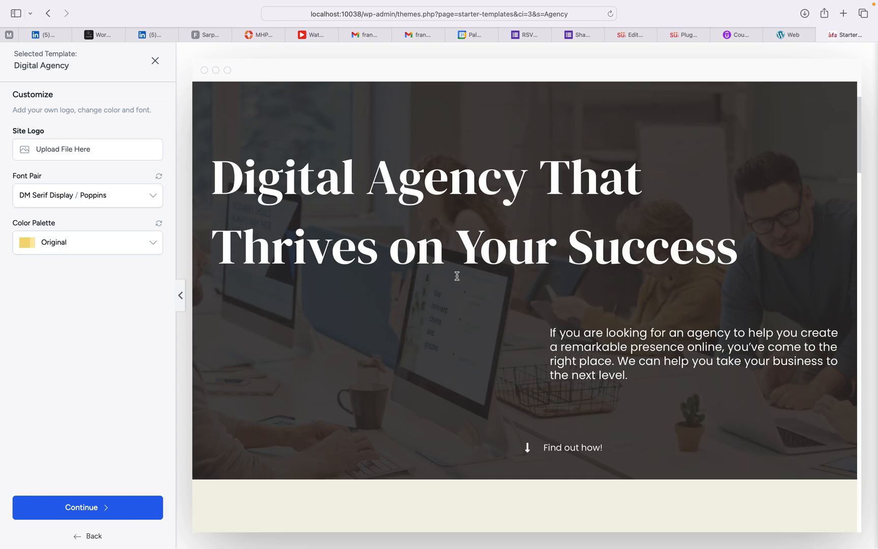
scroll(457, 273, "down", 20)
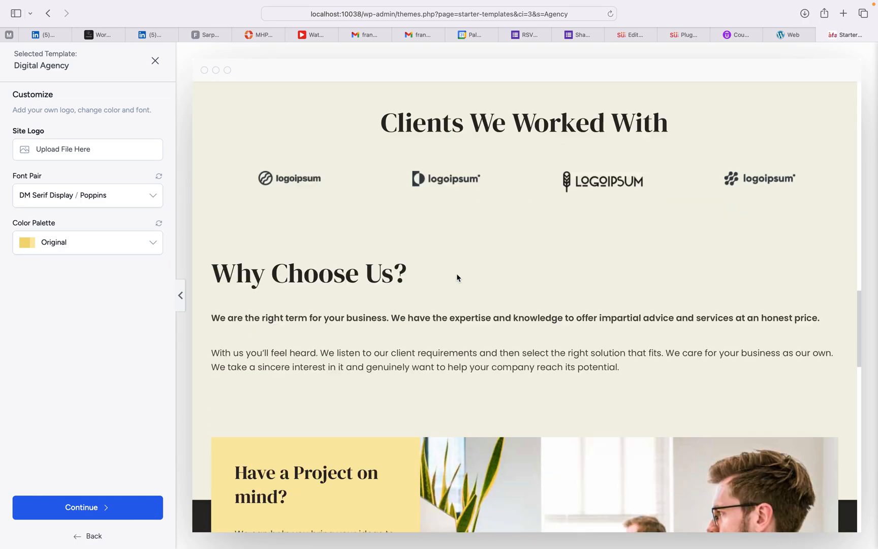
scroll(456, 274, "down", 5)
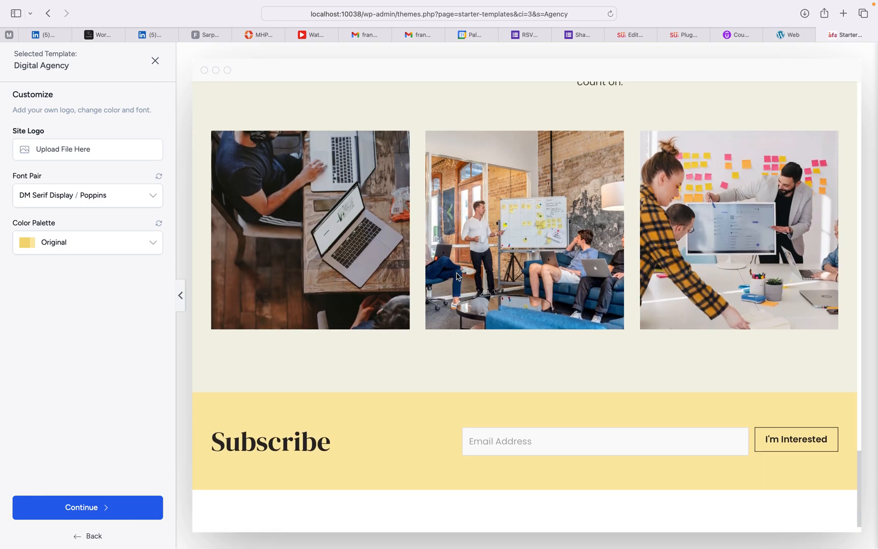
scroll(456, 275, "up", 6)
scroll(456, 274, "up", 20)
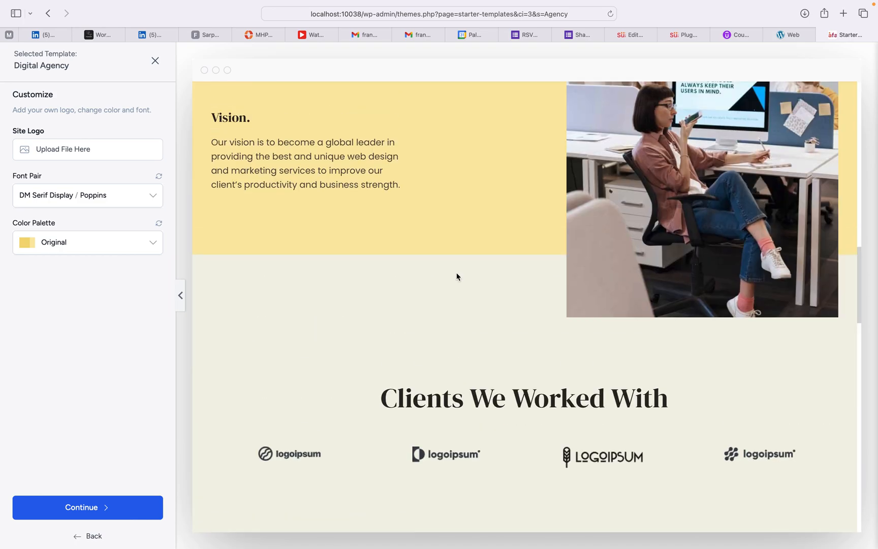